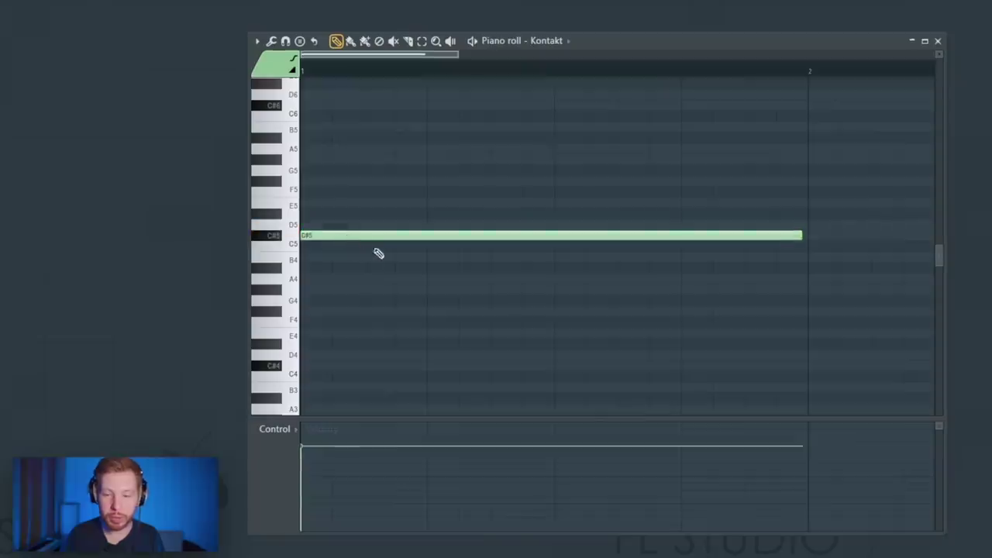
# Build a one-bar chord in bar 2 from the notes C#4, D#4, F#4 and G#4
pyautogui.scroll(-3, 364, 259)
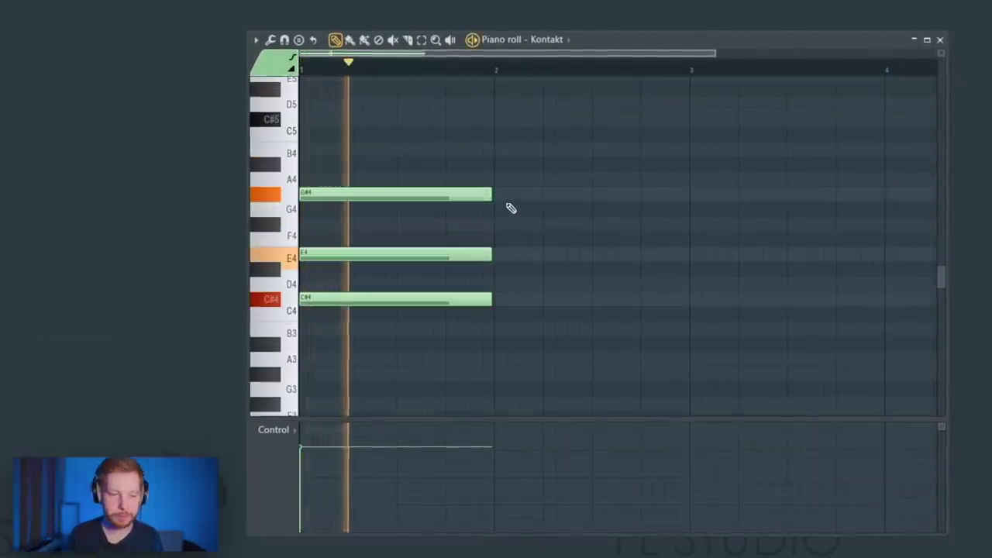
pyautogui.scroll(-2, 503, 221)
pyautogui.click(470, 302)
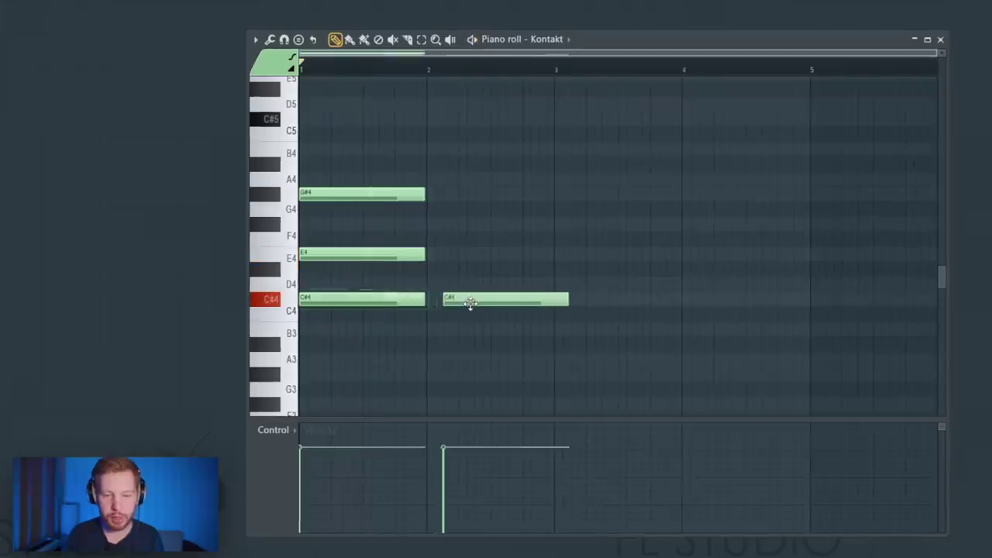
pyautogui.click(458, 268)
pyautogui.click(454, 238)
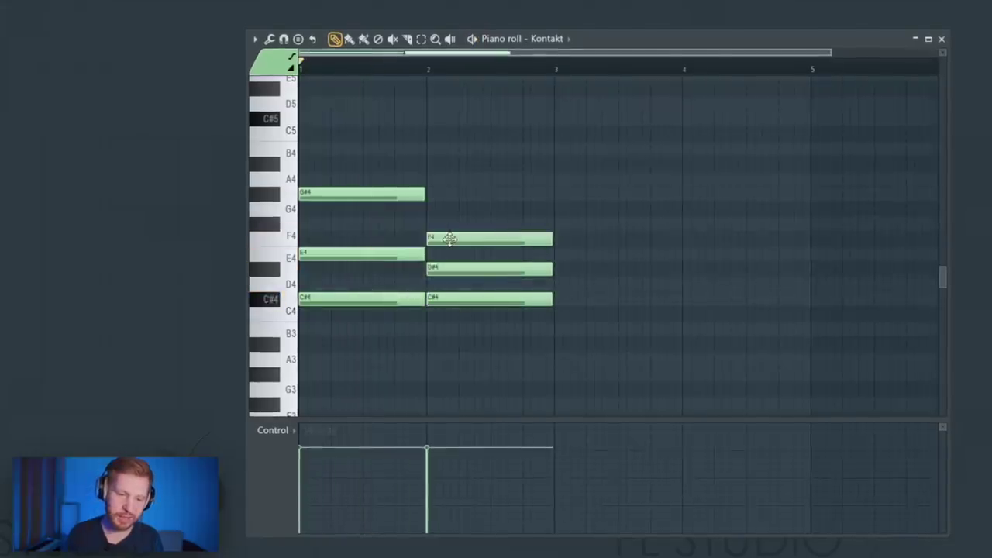
pyautogui.moveTo(449, 239); pyautogui.dragTo(450, 223)
pyautogui.click(452, 203)
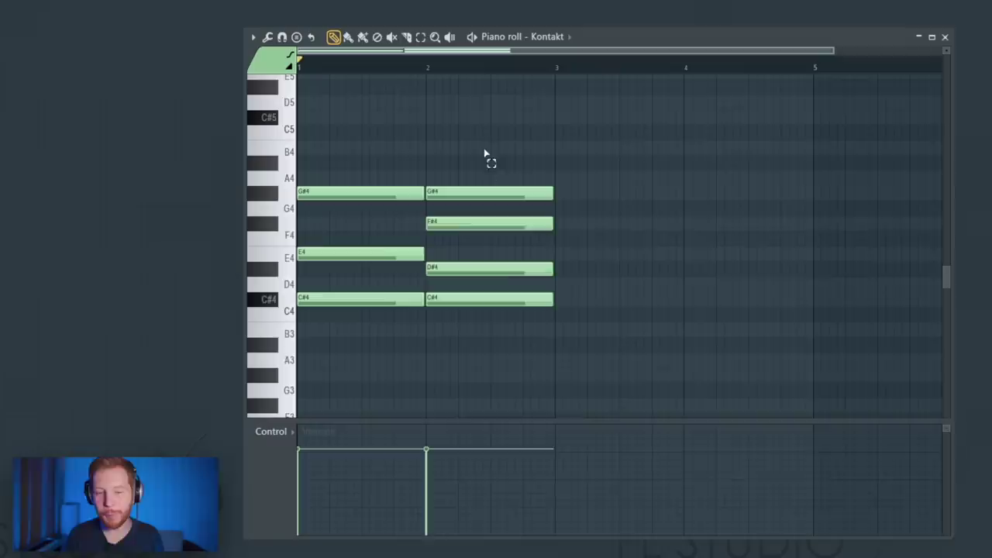
# Play back the four-note chord from the start of bar 2
pyautogui.moveTo(487, 155); pyautogui.dragTo(484, 351)
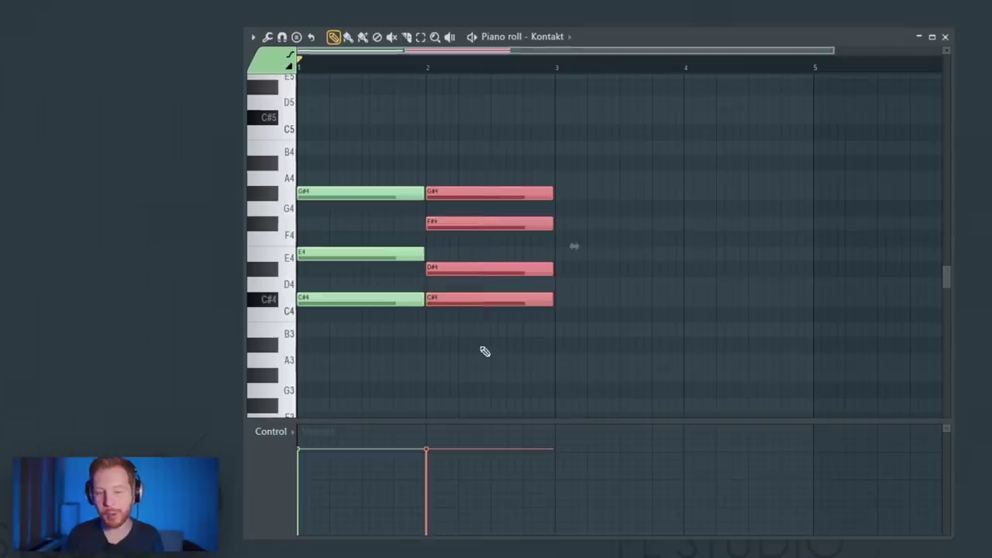
pyautogui.click(484, 351)
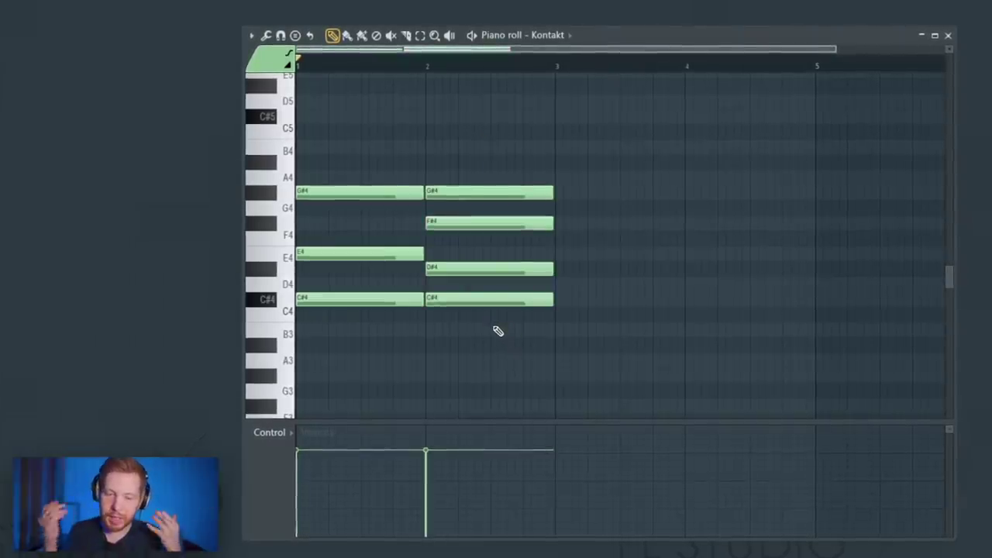
pyautogui.click(439, 64)
pyautogui.press('space')
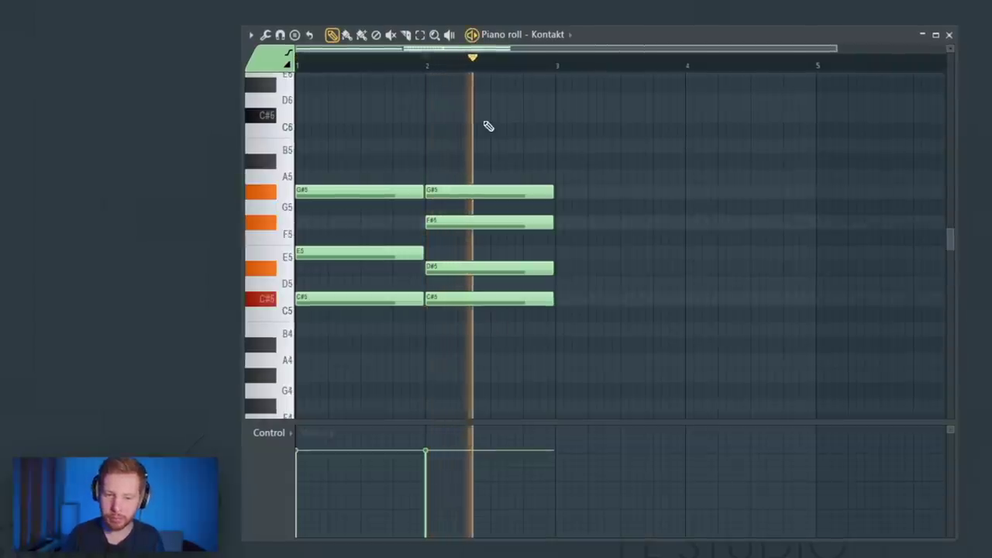
pyautogui.press('space')
# Add a one-bar chord of F#4, A4 and C#5 in bar 3 and play it back
pyautogui.click(558, 255)
pyautogui.moveTo(571, 257); pyautogui.dragTo(582, 175)
pyautogui.click(580, 116)
pyautogui.click(572, 65)
pyautogui.press('space')
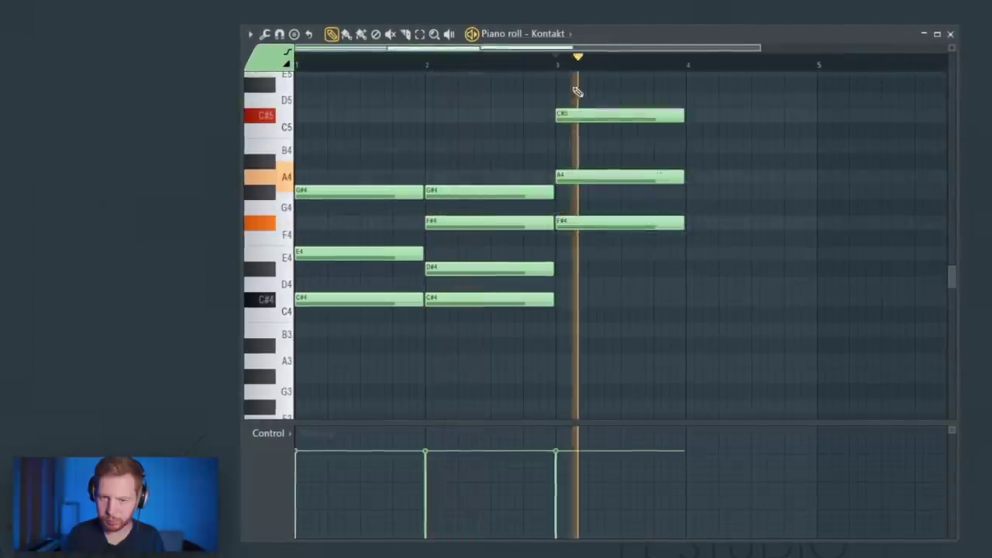
pyautogui.press('space')
# Add a one-bar chord of G#4, C5 and D#5 in bar 4
pyautogui.moveTo(677, 345); pyautogui.dragTo(566, 366)
pyautogui.click(596, 214)
pyautogui.moveTo(619, 165); pyautogui.dragTo(620, 150)
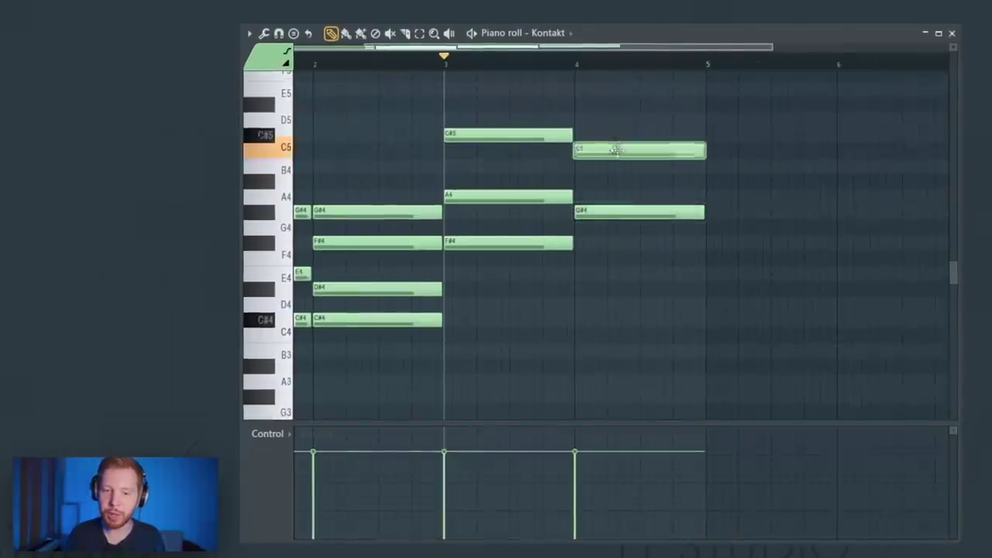
pyautogui.click(619, 103)
pyautogui.moveTo(720, 82); pyautogui.dragTo(722, 177)
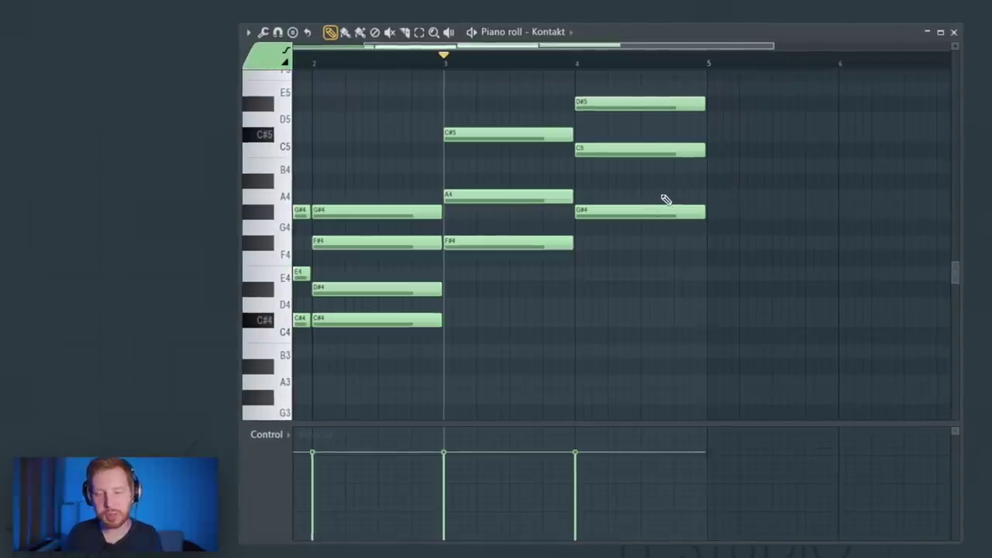
pyautogui.press('space')
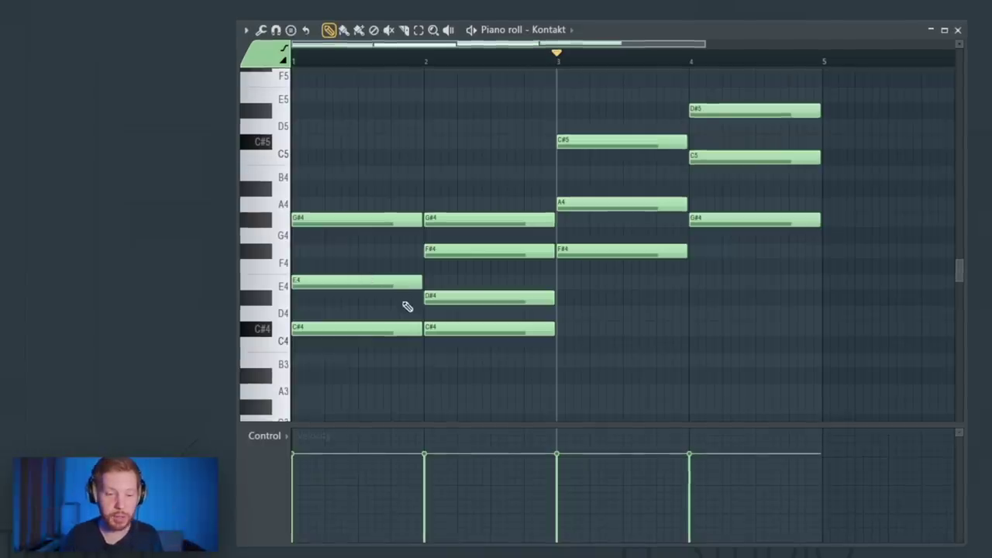
# Raise bar 1's E4 and bar 2's D#4 and F#4 by an octave, and lower bar 3's A4 to A3
pyautogui.click(345, 284)
pyautogui.hotkey('ctrl', 'Up')
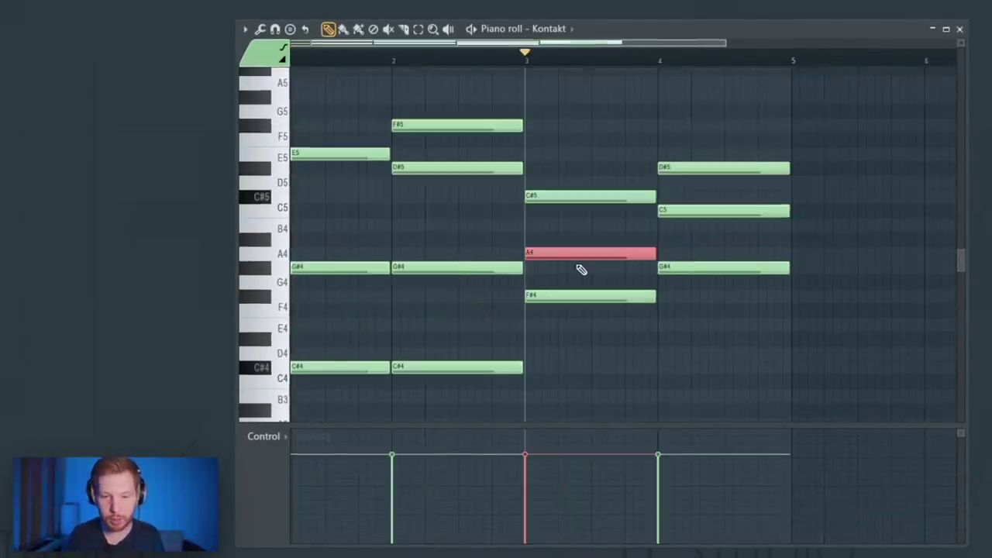
pyautogui.hotkey('ctrl', 'Down')
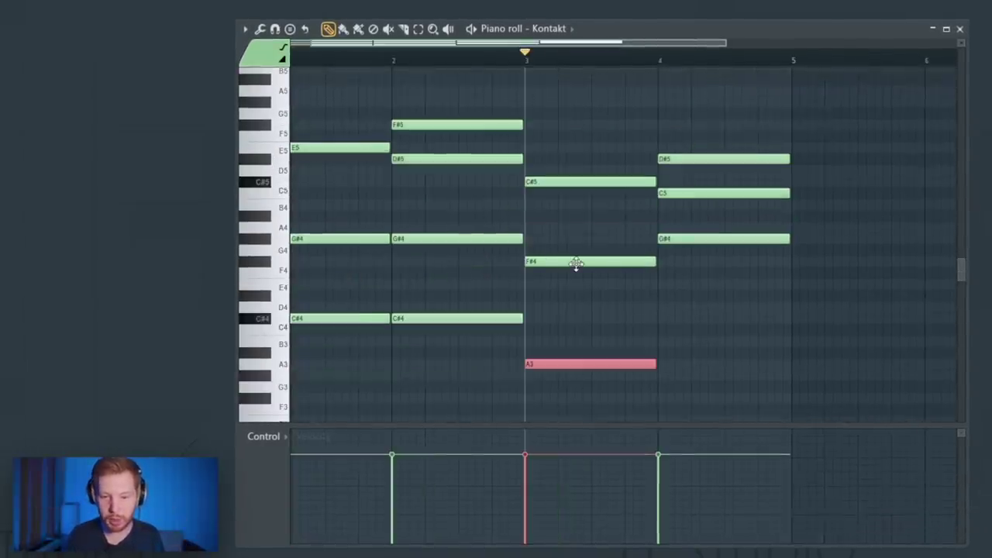
pyautogui.moveTo(544, 343); pyautogui.dragTo(593, 374)
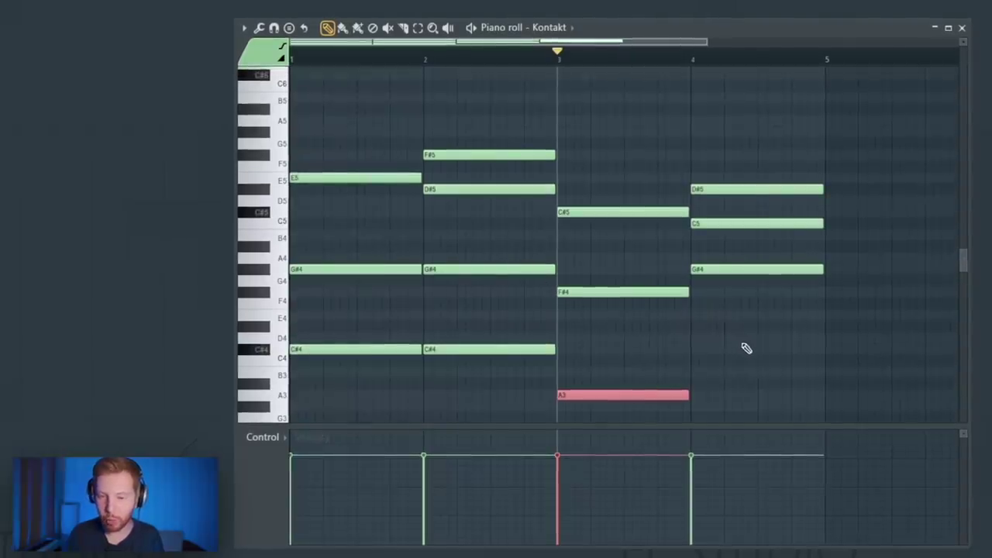
# Lower the G#4 and D#5 of the bar 4 chord by an octave and play back the progression
pyautogui.keyDown('ctrl'); pyautogui.click(749, 270); pyautogui.keyUp('ctrl')
pyautogui.hotkey('ctrl', 'Down')
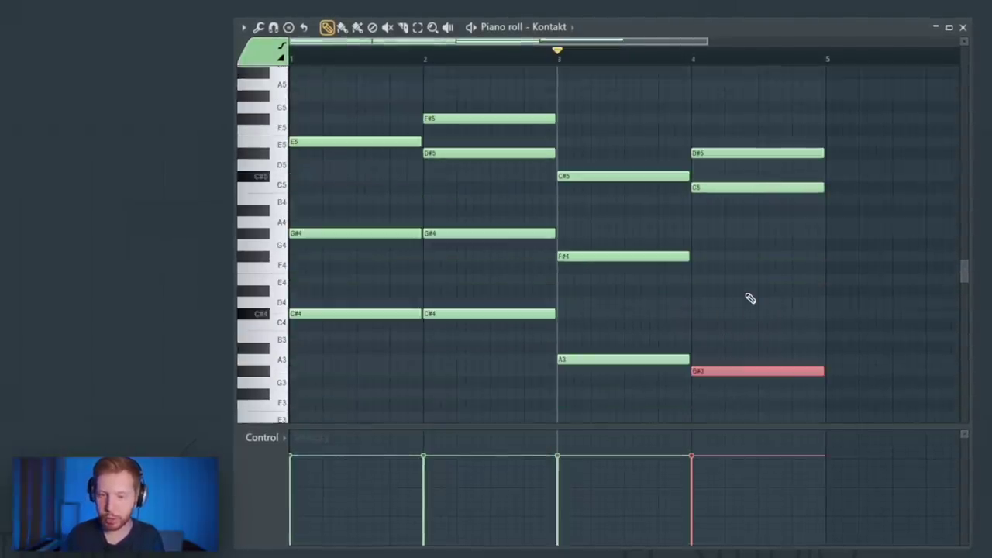
pyautogui.keyDown('ctrl'); pyautogui.click(726, 152); pyautogui.keyUp('ctrl')
pyautogui.hotkey('ctrl', 'Down')
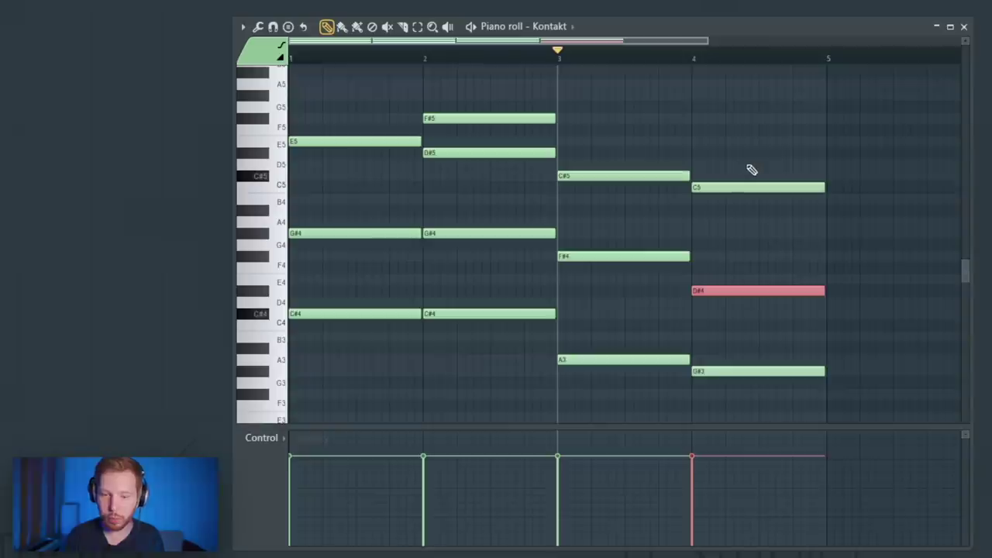
pyautogui.scroll(1, 701, 326)
pyautogui.hotkey('ctrl', 'd')
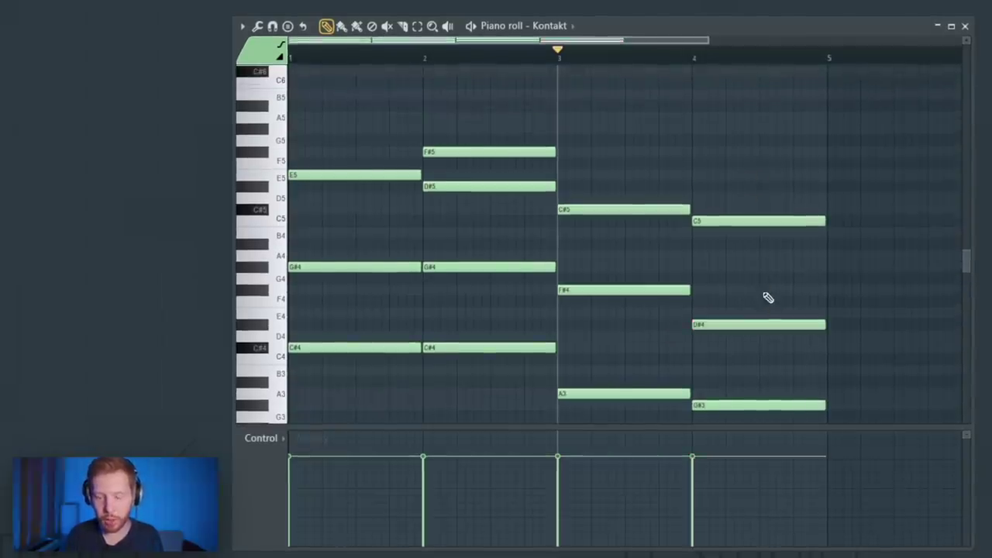
pyautogui.press('space')
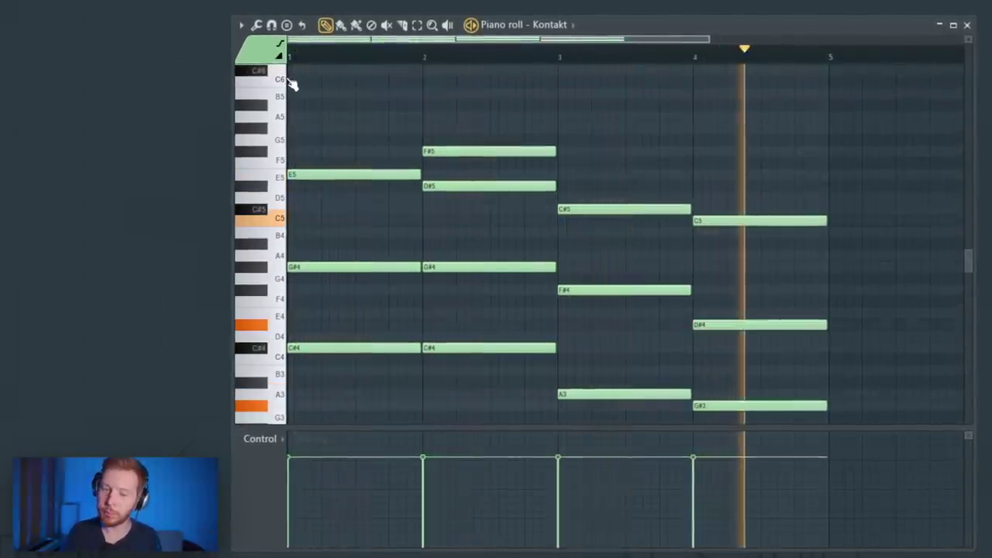
pyautogui.press('space')
# Place short C#4 and G#4 notes together at the start of bar 5
pyautogui.scroll(-2, 520, 213)
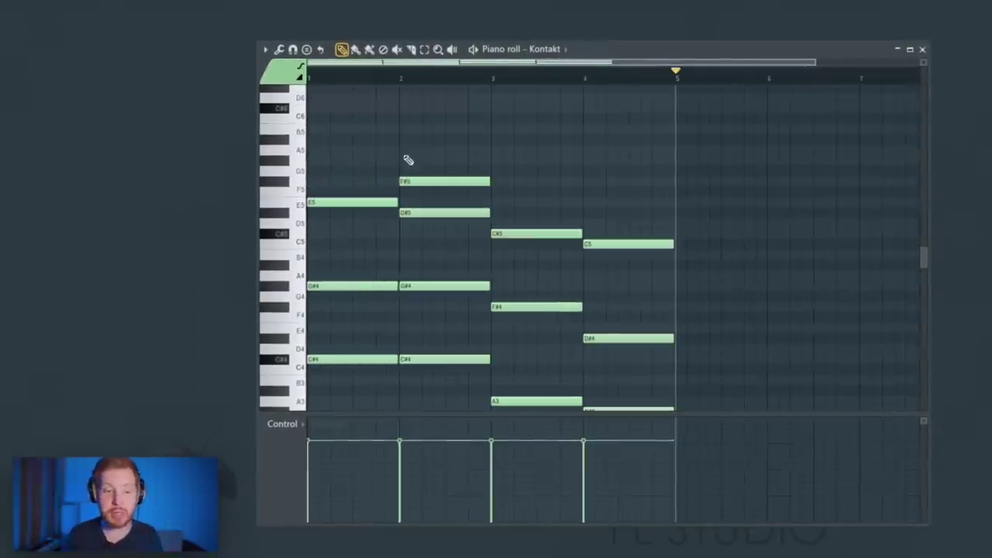
pyautogui.moveTo(405, 157); pyautogui.dragTo(359, 382)
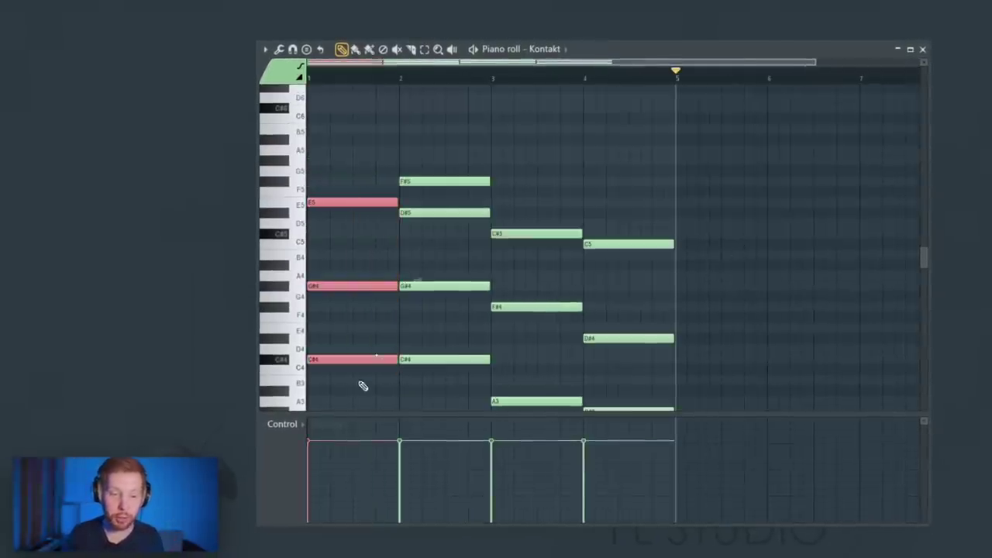
pyautogui.scroll(3, 744, 313)
pyautogui.click(601, 291)
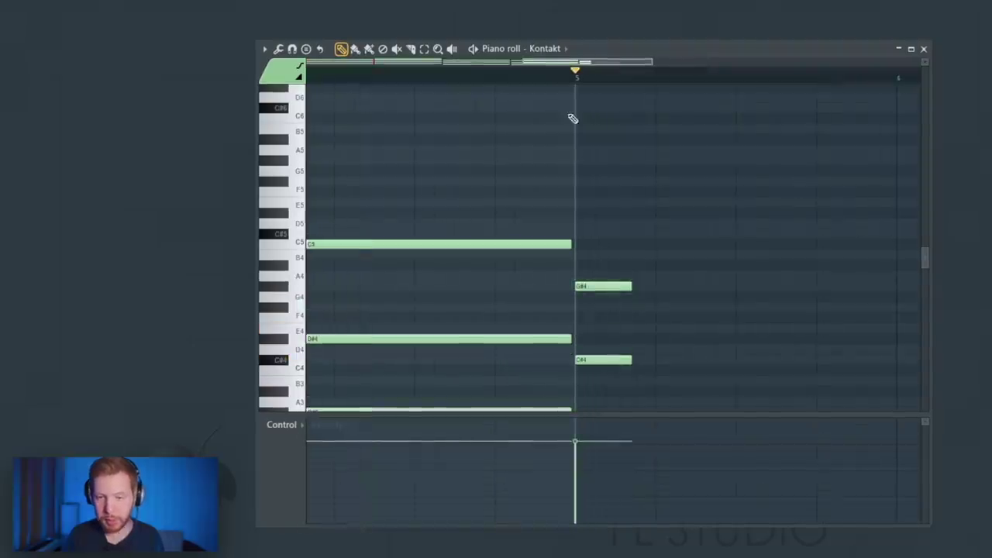
# Duplicate the short note pair directly behind itself, moving the copied C#4 up to C#5 and the copied G#4 down to G#3
pyautogui.keyDown('ctrl'); pyautogui.moveTo(648, 223); pyautogui.dragTo(599, 372); pyautogui.keyUp('ctrl')
pyautogui.hotkey('ctrl', 'b')
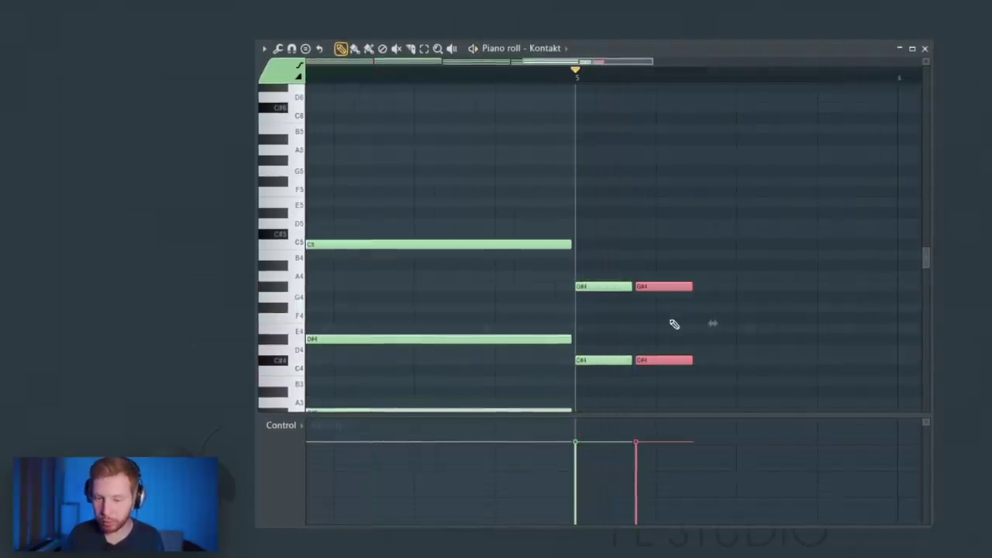
pyautogui.hotkey('ctrl', 'Up')
pyautogui.scroll(1, 682, 375)
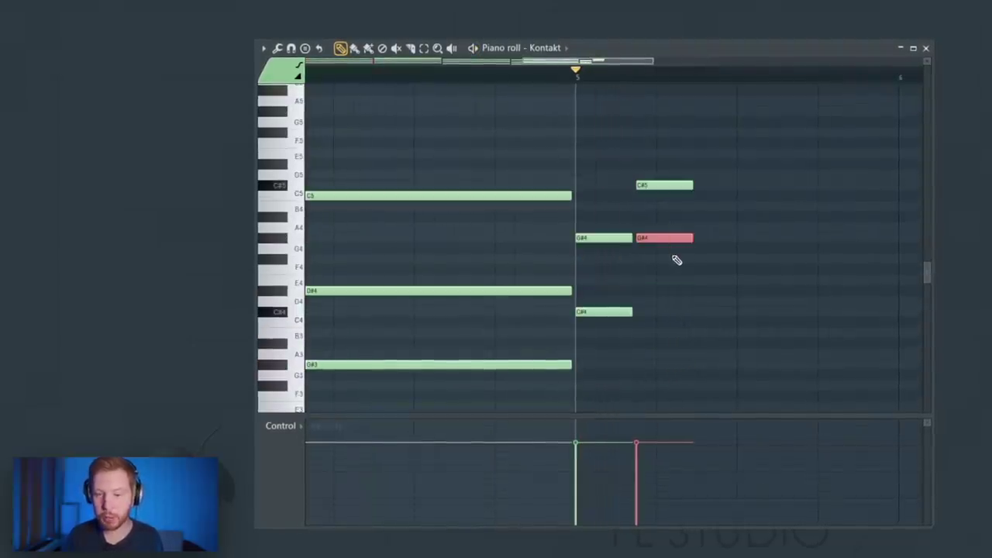
pyautogui.press('space')
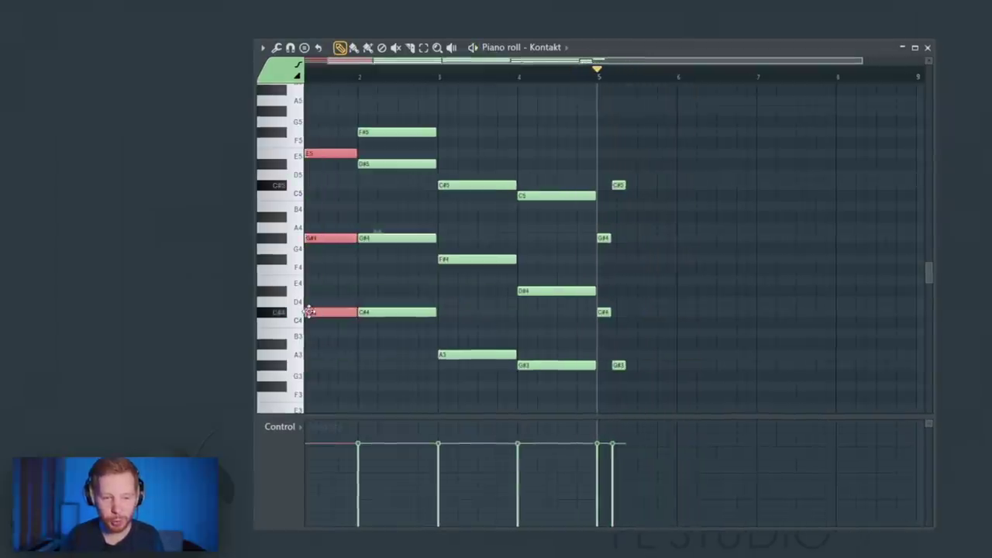
# Copy the bar 1 chord behind the short notes, end it at bar 6, add a G#5 on top and play it back
pyautogui.keyDown('shift'); pyautogui.moveTo(308, 311); pyautogui.dragTo(656, 336); pyautogui.keyUp('shift')
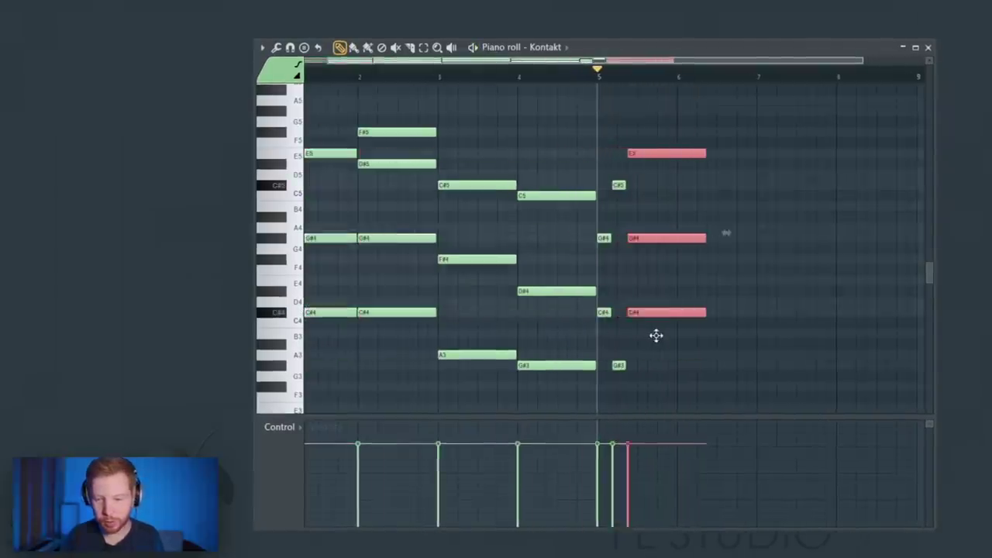
pyautogui.press('space')
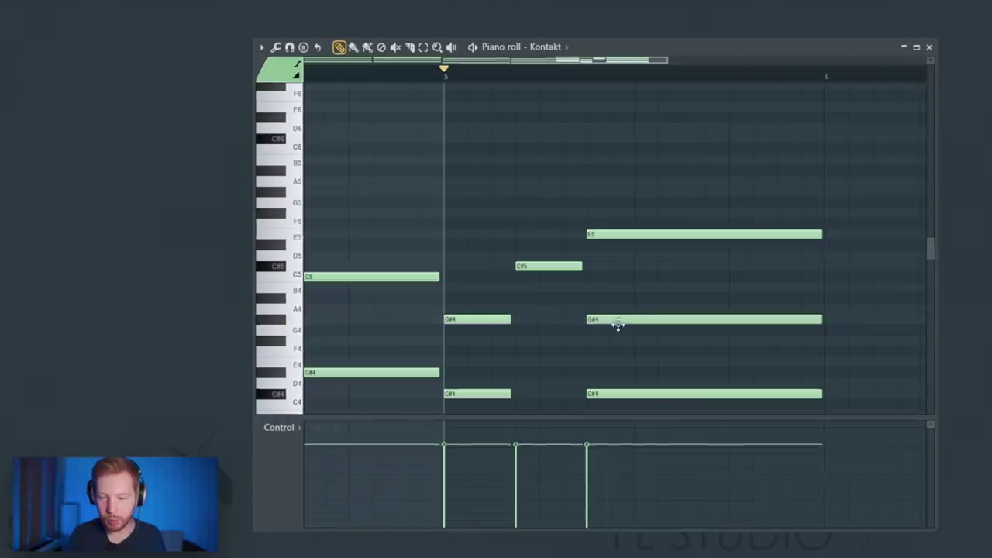
pyautogui.keyDown('shift'); pyautogui.moveTo(617, 326); pyautogui.dragTo(626, 203); pyautogui.keyUp('shift')
pyautogui.press('space')
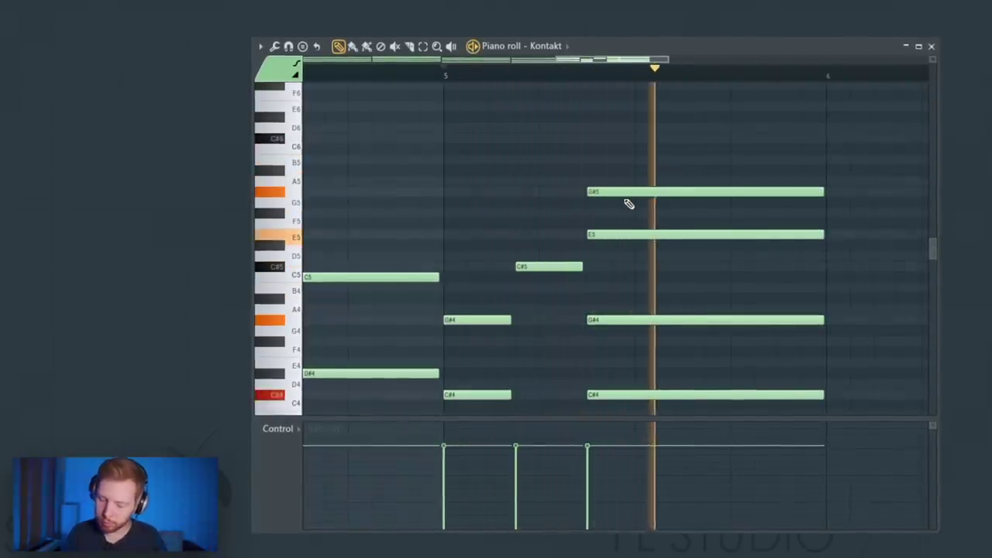
pyautogui.press('space')
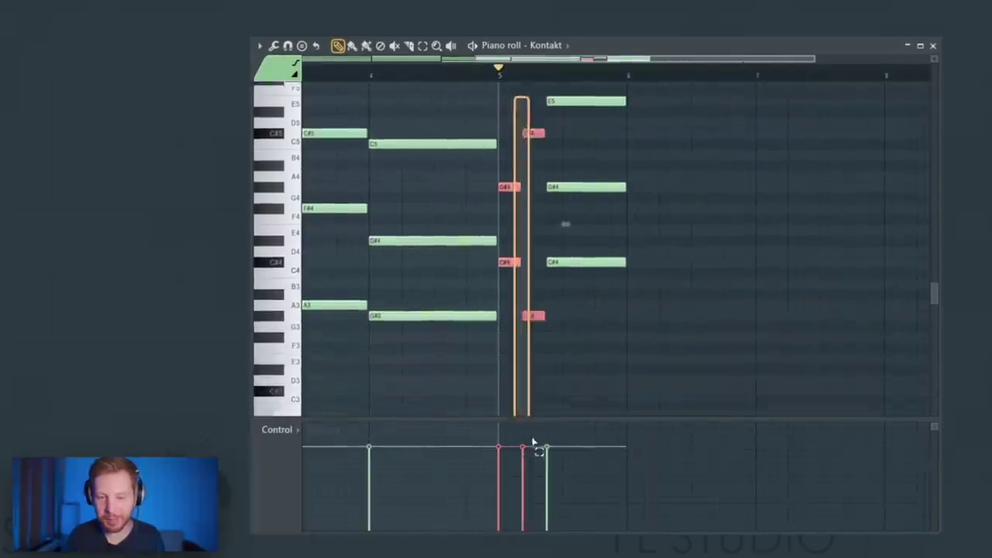
# Copy the four short notes of bar 5 to the start of bar 6 and lower the copied C#5 to G#4
pyautogui.scroll(2, 520, 290)
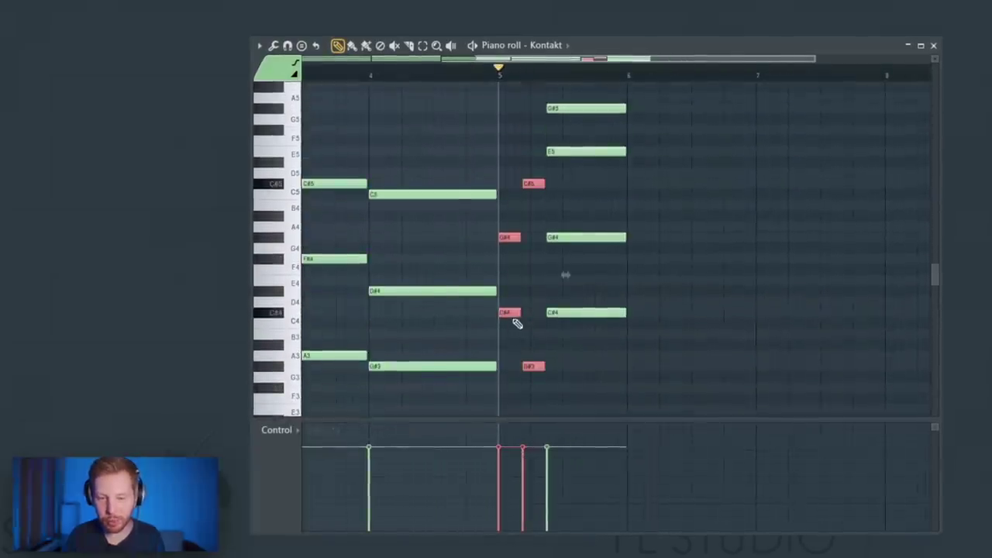
pyautogui.keyDown('shift'); pyautogui.moveTo(507, 312); pyautogui.dragTo(651, 314); pyautogui.keyUp('shift')
pyautogui.hscroll(1, 727, 281)
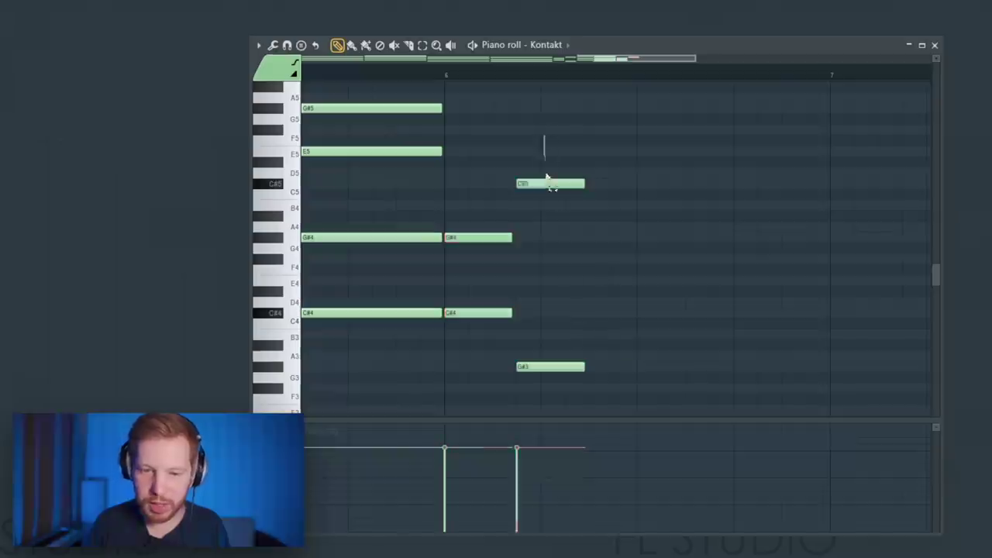
pyautogui.click(543, 182)
pyautogui.moveTo(543, 181); pyautogui.dragTo(543, 237)
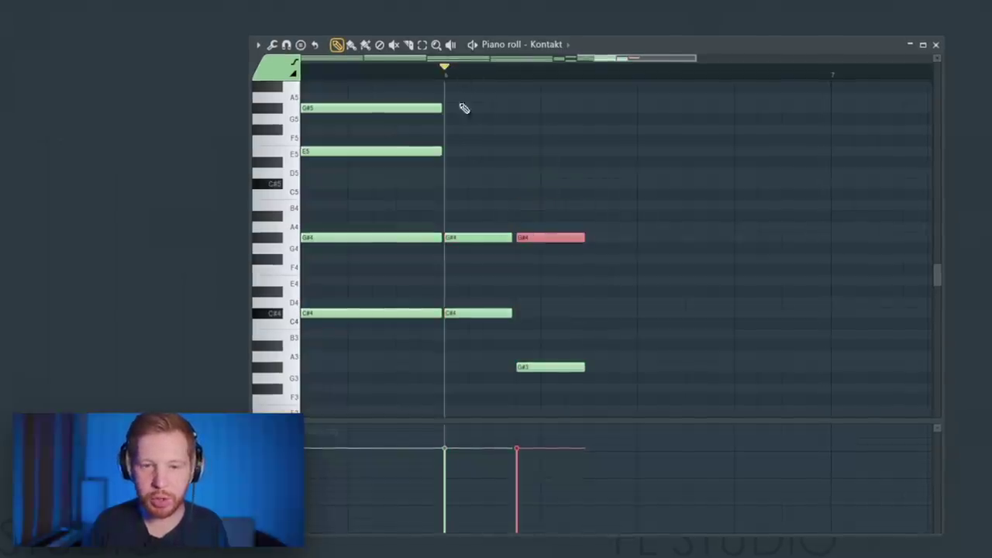
# Copy the bar 2 chord behind the short notes of bar 6 and trim it to end at bar 7
pyautogui.scroll(-4, 462, 108)
pyautogui.hscroll(-2, 409, 232)
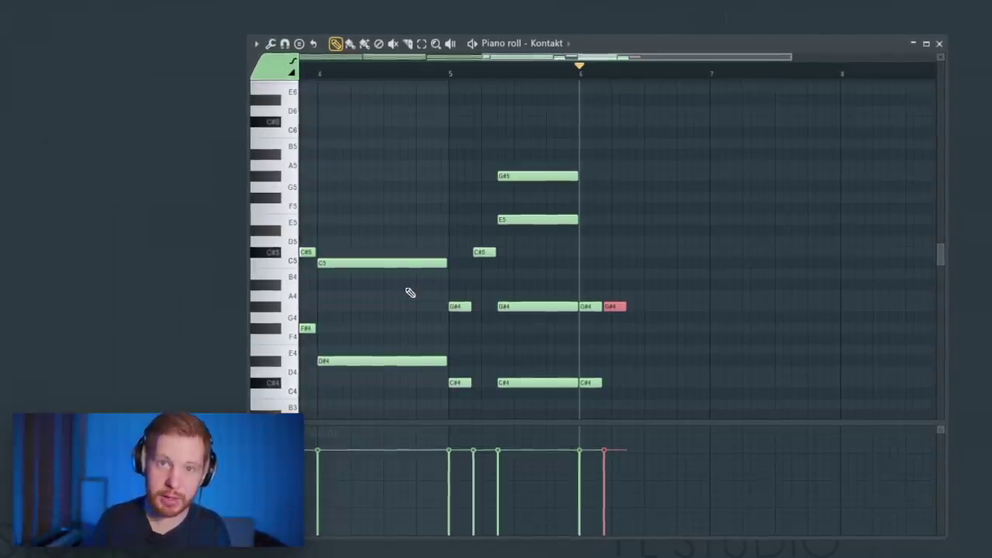
pyautogui.scroll(2, 626, 328)
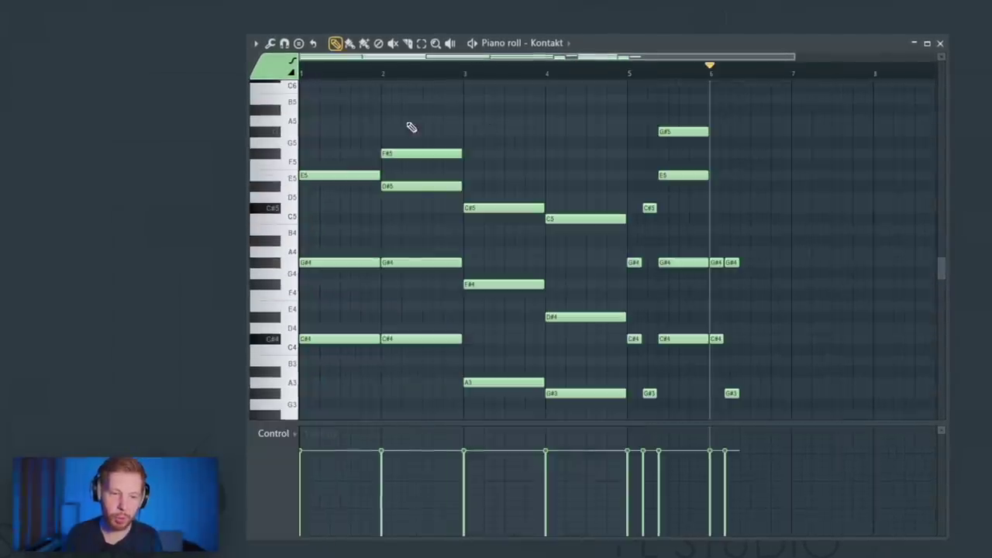
pyautogui.moveTo(409, 126); pyautogui.dragTo(431, 393)
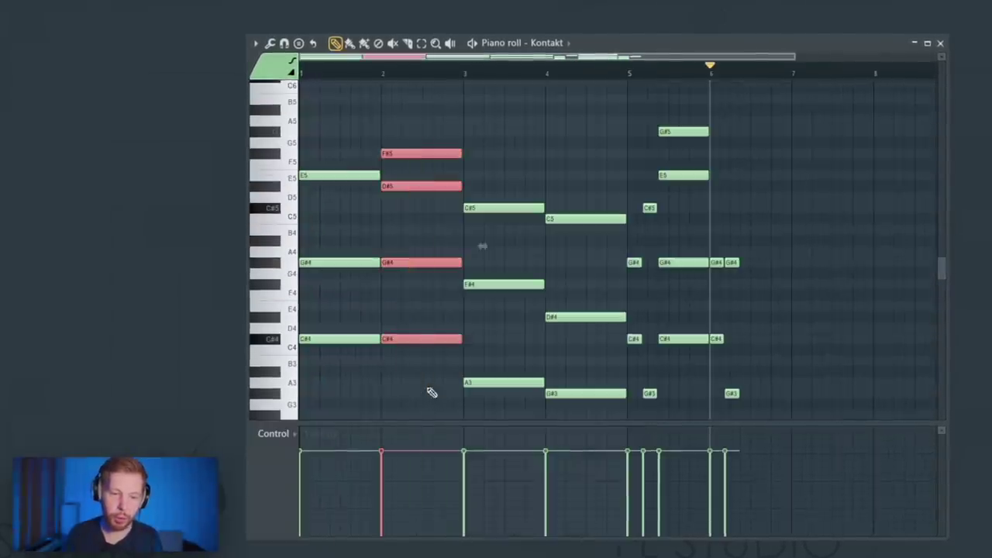
pyautogui.scroll(1, 737, 349)
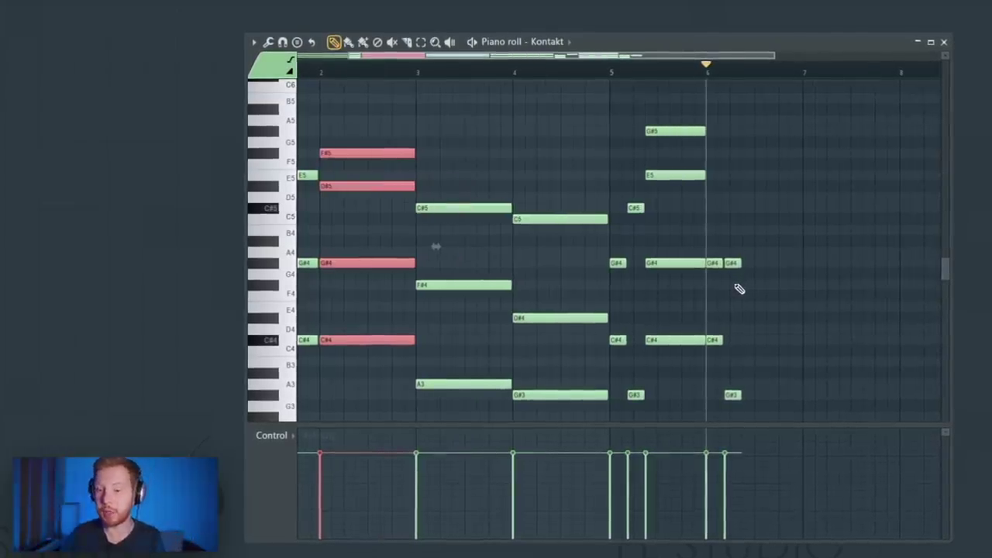
pyautogui.scroll(-2, 411, 310)
pyautogui.moveTo(361, 335); pyautogui.dragTo(705, 343)
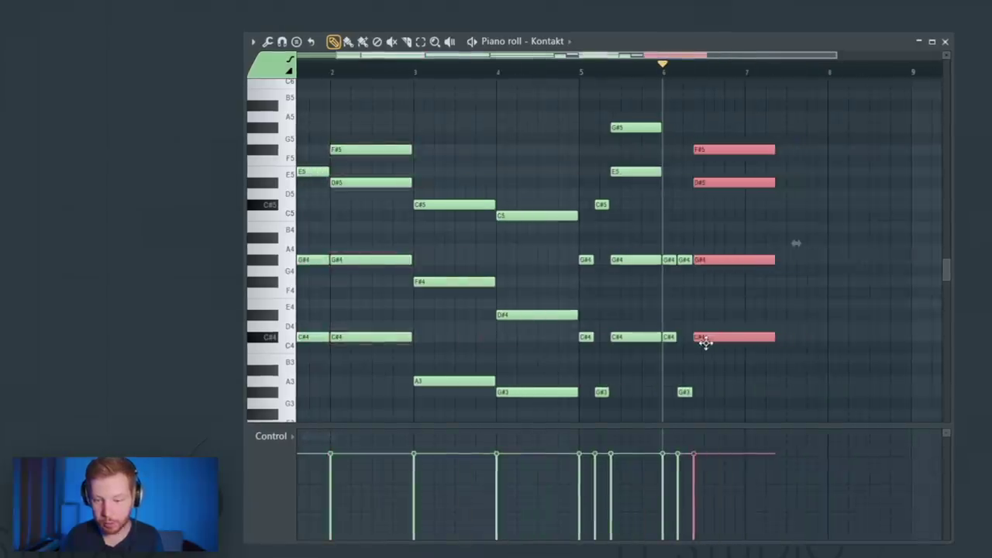
pyautogui.press('space')
# Place short F#3 and F#4 notes together at the start of bar 7, followed directly by a short C#4
pyautogui.click(797, 333)
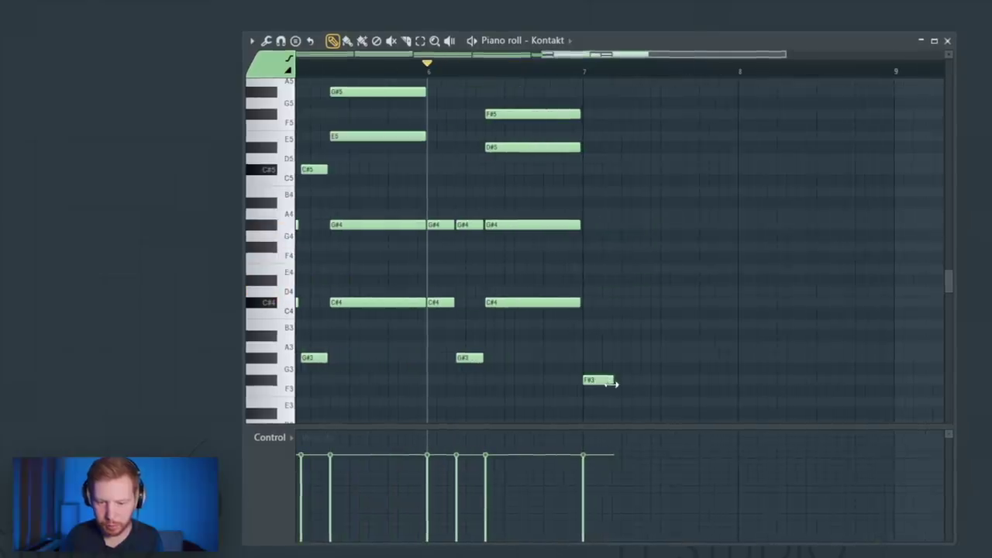
pyautogui.click(460, 224)
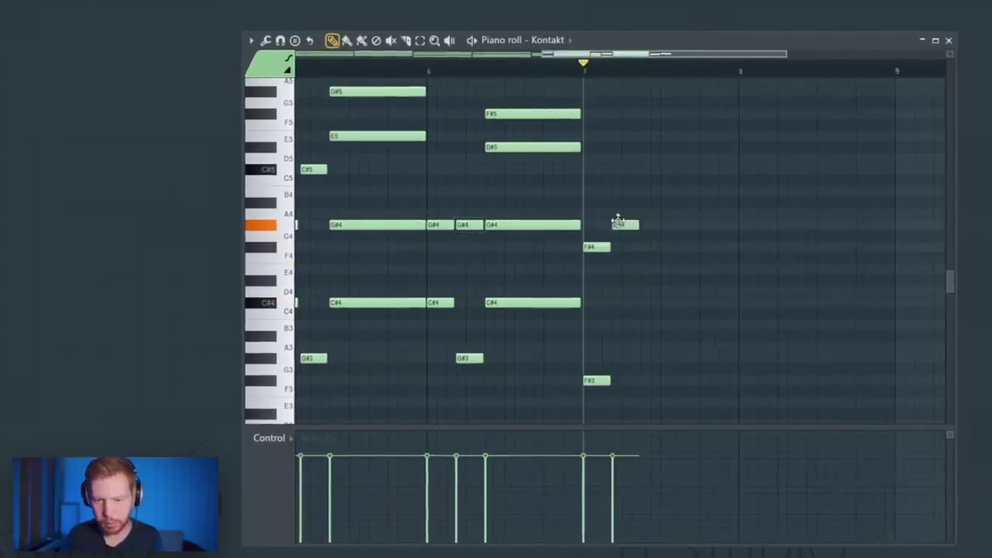
pyautogui.press('space')
pyautogui.moveTo(618, 221); pyautogui.dragTo(625, 228)
pyautogui.press('space')
pyautogui.press('space')
pyautogui.press('space')
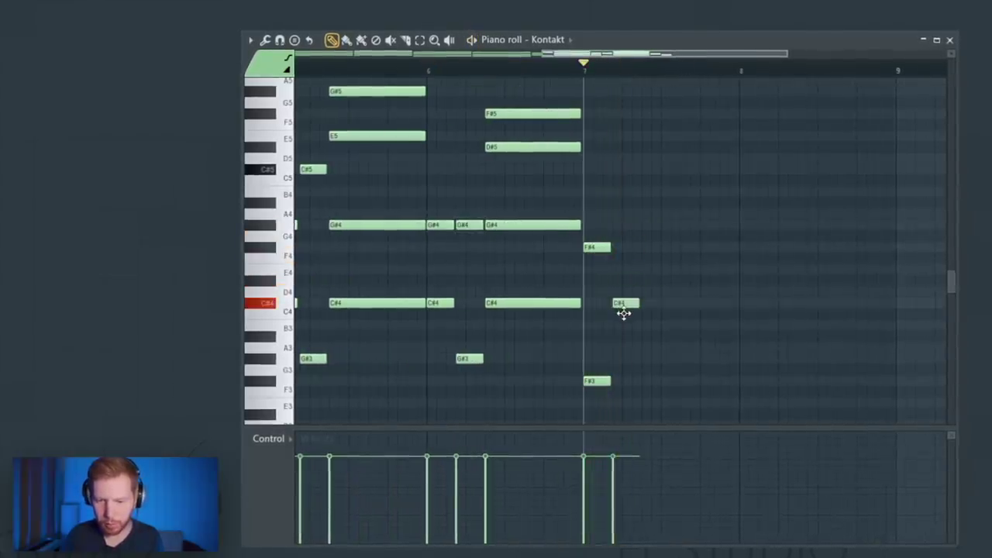
pyautogui.press('space')
pyautogui.press('space')
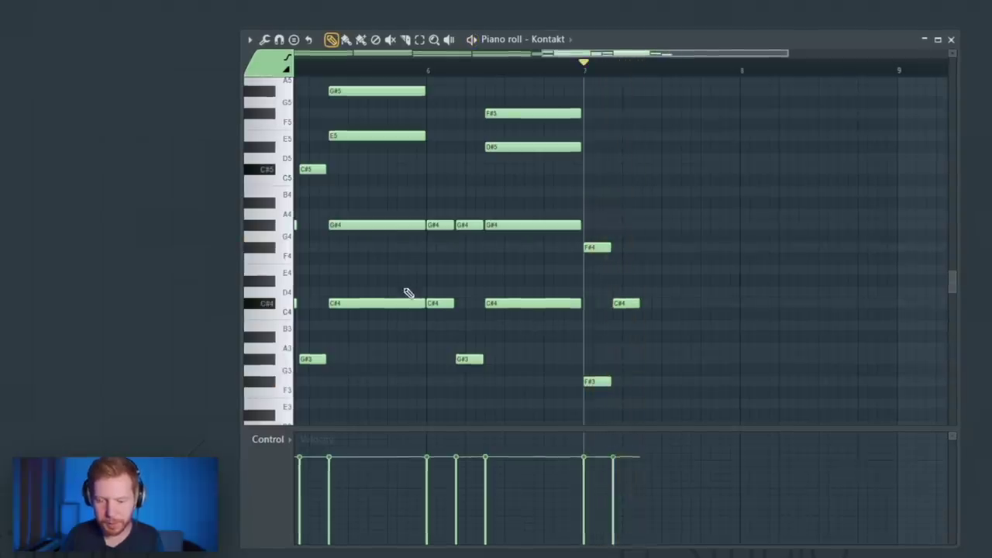
# Copy the bar 3 chord behind the short notes of bar 7, end it at bar 8 and play it back
pyautogui.scroll(-2, 496, 295)
pyautogui.moveTo(516, 294); pyautogui.dragTo(701, 298)
pyautogui.moveTo(429, 152); pyautogui.dragTo(402, 399)
pyautogui.moveTo(370, 352); pyautogui.dragTo(788, 359)
pyautogui.press('space')
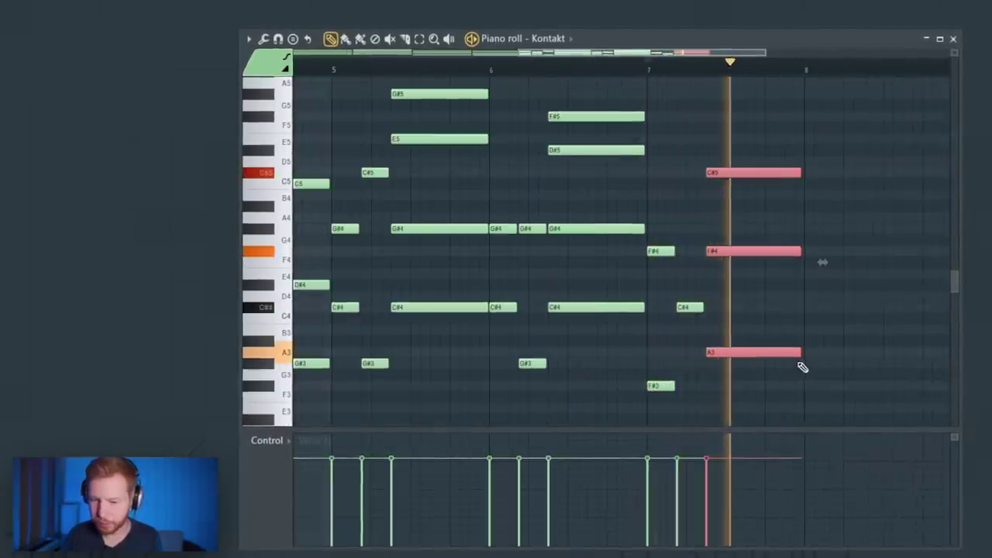
pyautogui.press('space')
pyautogui.hotkey('ctrl', 'd')
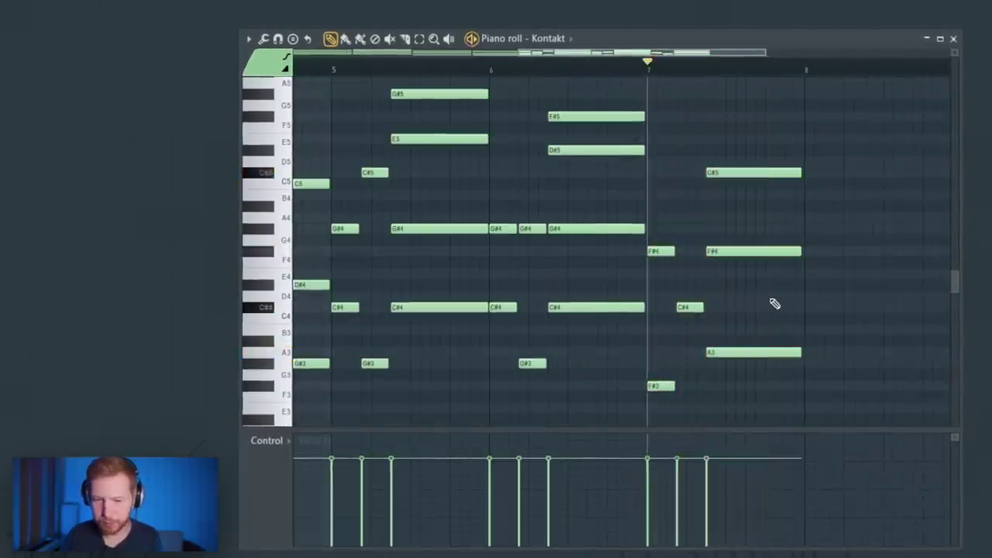
# Place short D#4 and G#4 notes at the start of bar 8, play back from bar 7 and add a short G#3 behind them
pyautogui.scroll(-2, 496, 308)
pyautogui.moveTo(488, 310); pyautogui.dragTo(568, 312)
pyautogui.scroll(2, 736, 312)
pyautogui.click(685, 225)
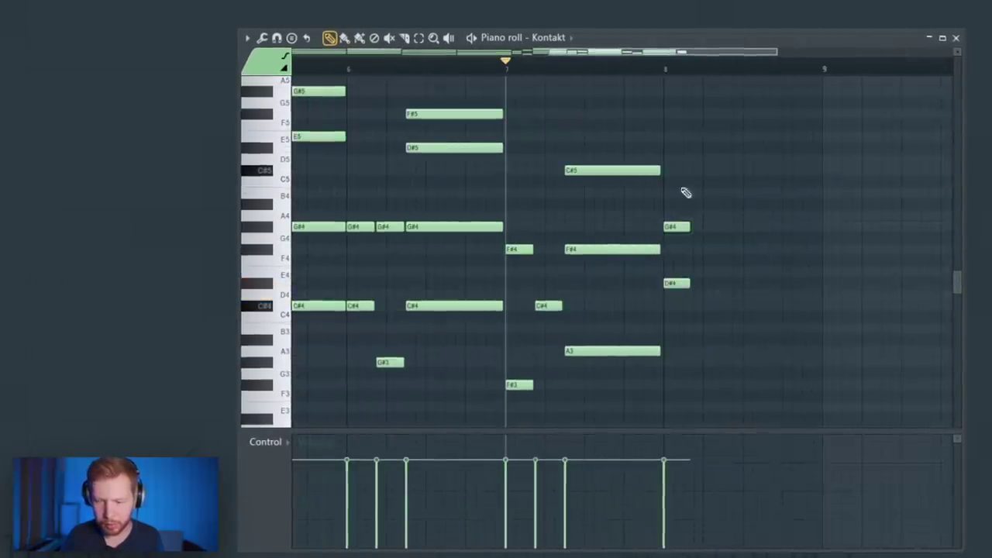
pyautogui.click(513, 72)
pyautogui.press('space')
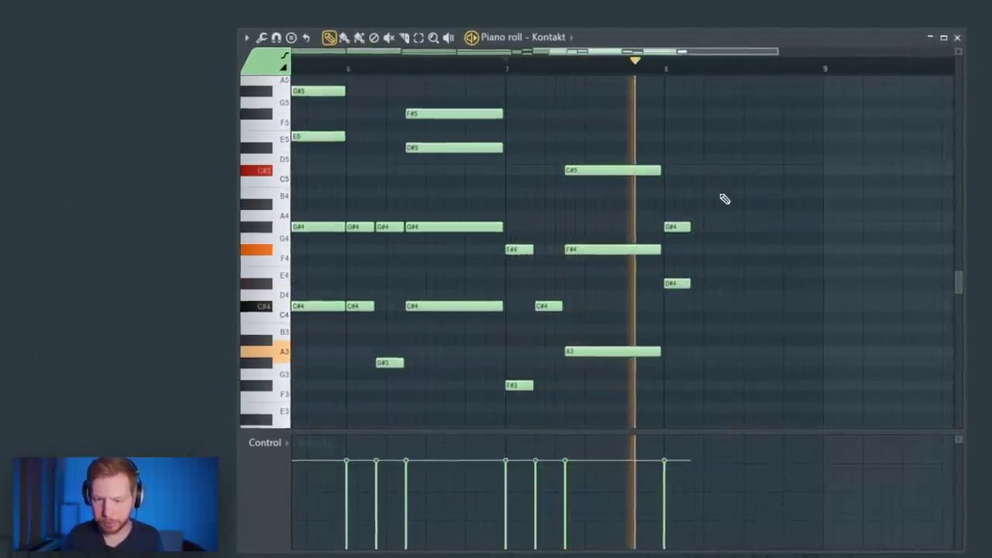
pyautogui.press('space')
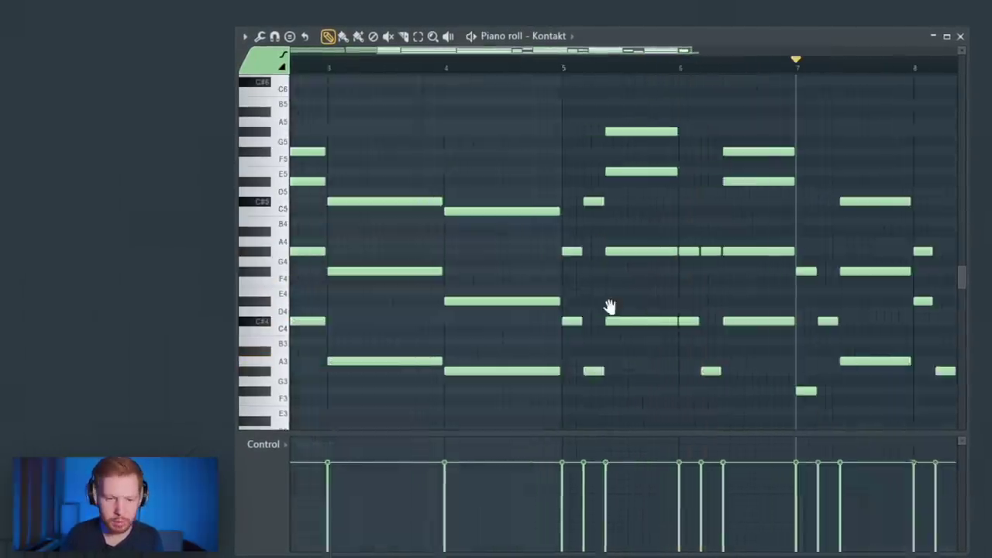
# Copy the bar 4 chord behind the short notes of bar 8, end it at bar 9 and play the result
pyautogui.moveTo(609, 306); pyautogui.dragTo(625, 305)
pyautogui.moveTo(522, 166); pyautogui.dragTo(506, 420)
pyautogui.scroll(-2, 506, 419)
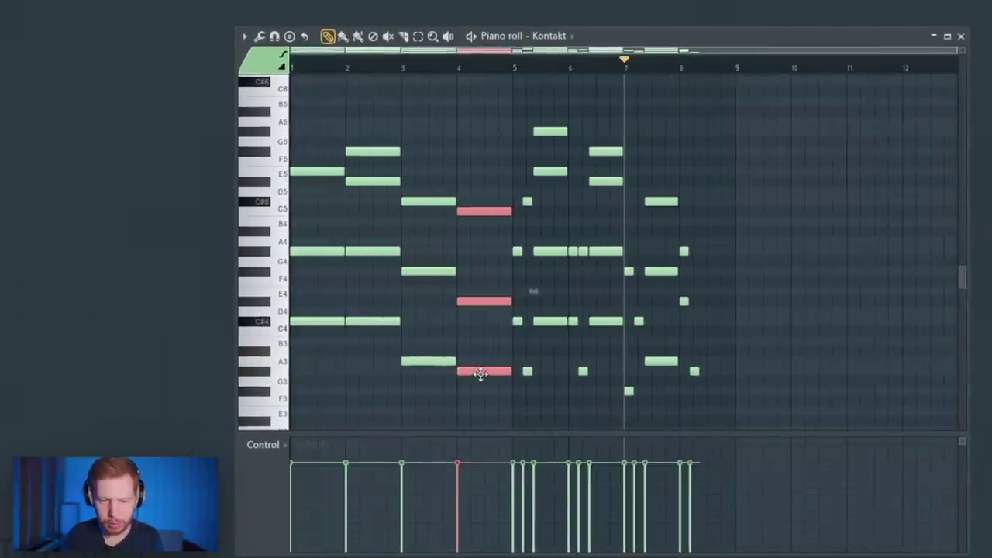
pyautogui.moveTo(481, 375); pyautogui.dragTo(731, 372)
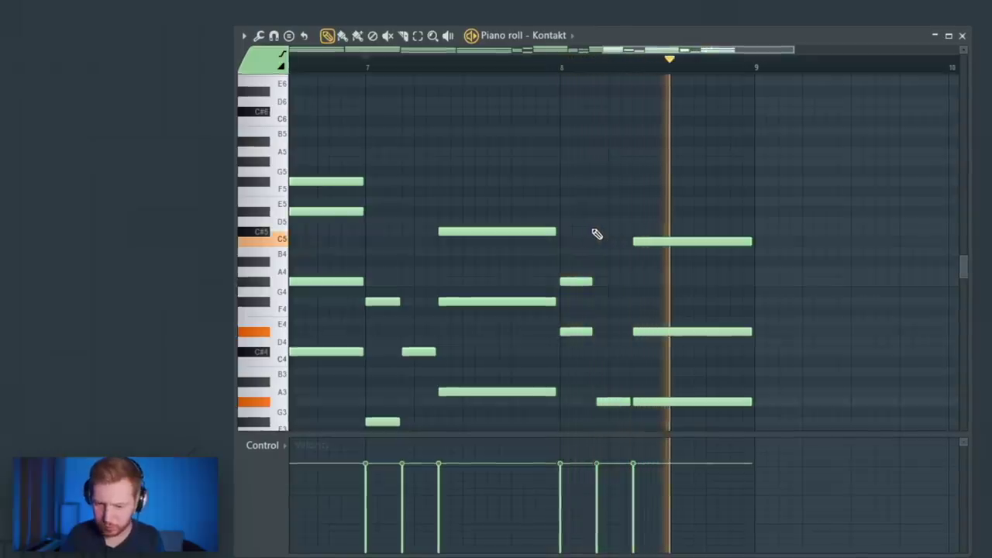
pyautogui.press('space')
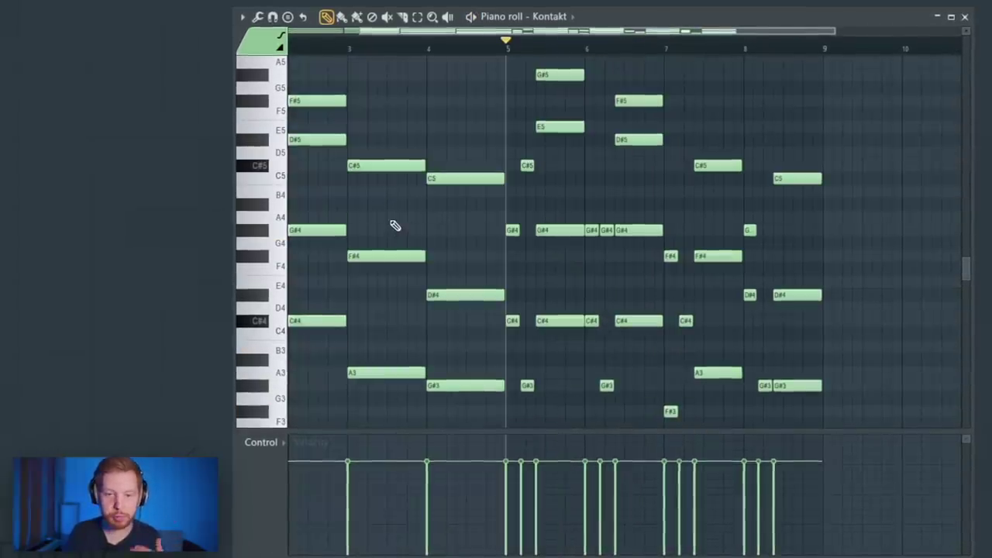
# Bring the rhythmic variation from bars 5 to 8 to the start of bar 1 without the original long chords and play it back
pyautogui.hscroll(-2, 395, 225)
pyautogui.moveTo(335, 70); pyautogui.dragTo(585, 397)
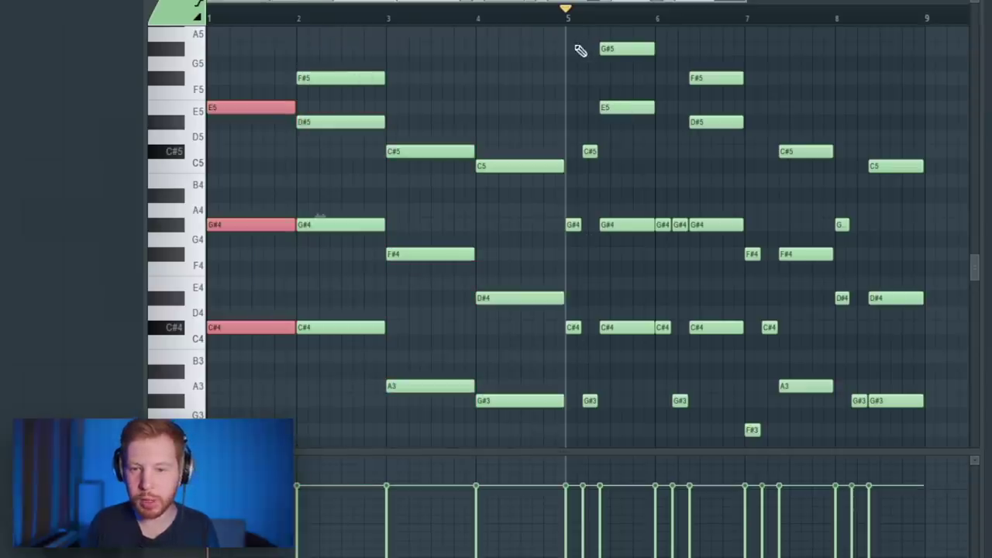
pyautogui.moveTo(580, 51); pyautogui.dragTo(641, 460)
pyautogui.scroll(-1, 636, 390)
pyautogui.keyDown('ctrl'); pyautogui.scroll(2, 636, 390); pyautogui.keyUp('ctrl')
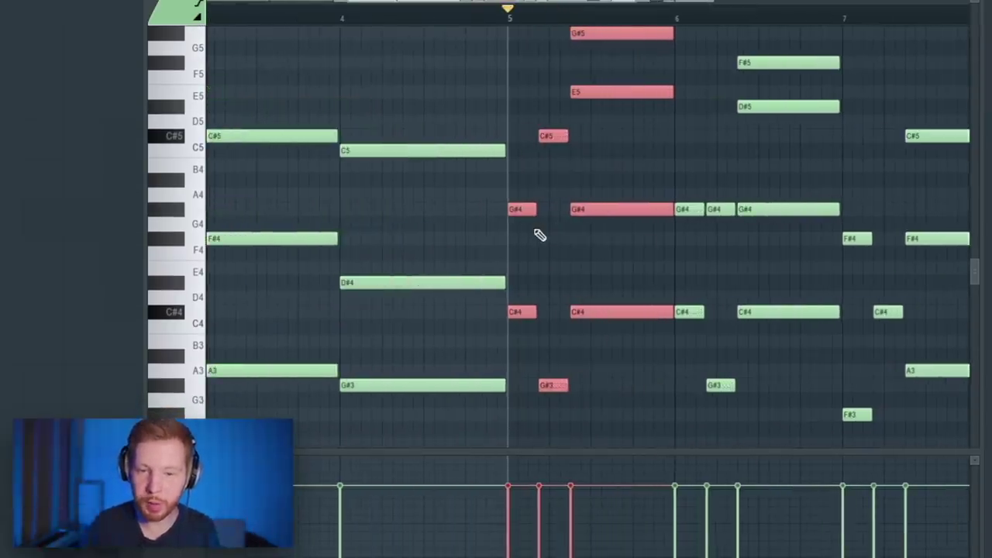
pyautogui.press('space')
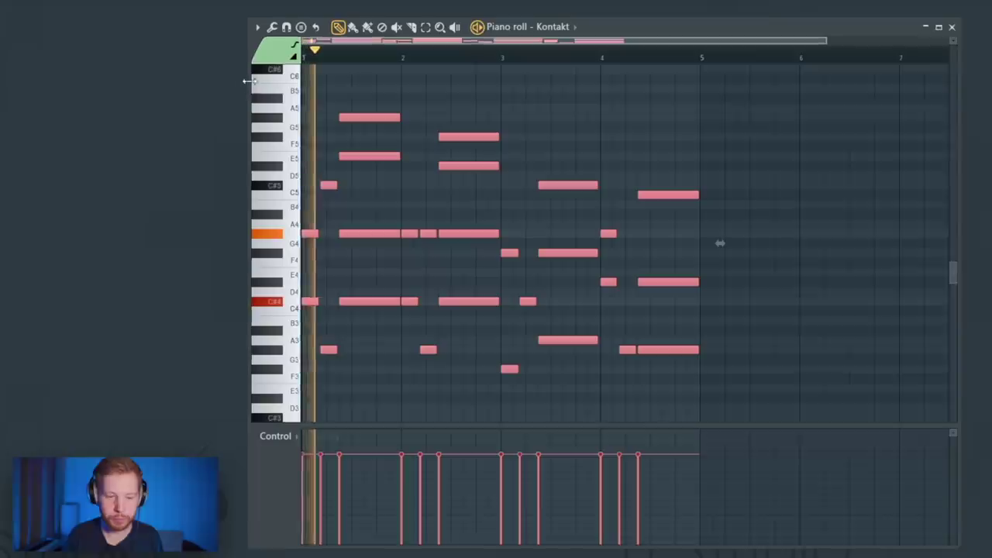
pyautogui.hotkey('ctrl', 'a')
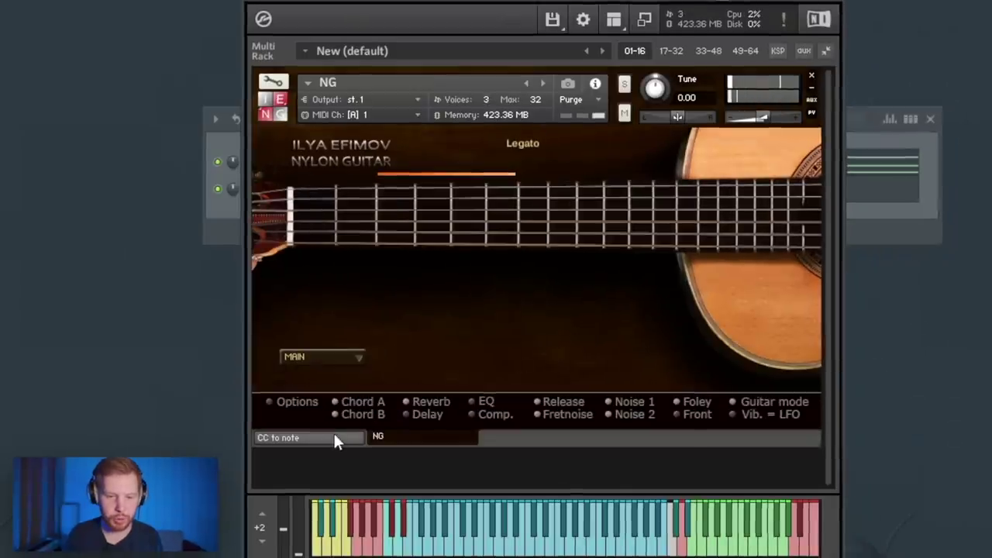
# Load the MODERN BOSSA preset in the nylon guitar, move the instrument window aside and bring the channel rack forward
pyautogui.click(327, 361)
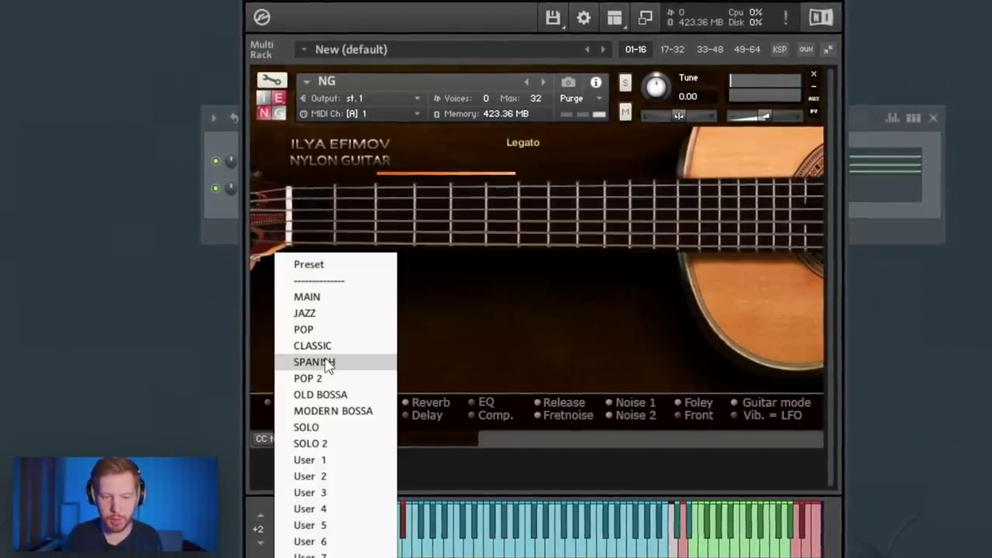
pyautogui.click(345, 411)
pyautogui.moveTo(587, 30); pyautogui.dragTo(827, 18)
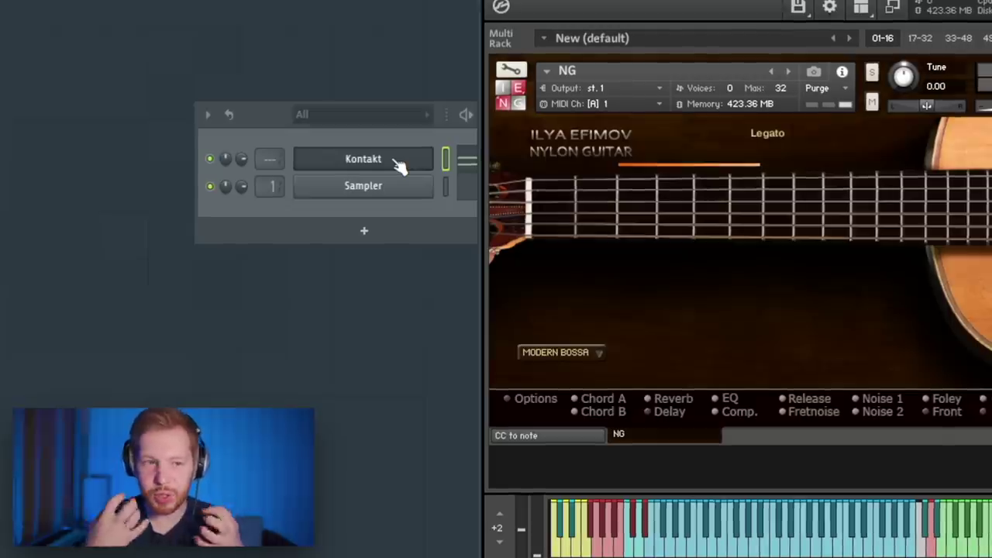
pyautogui.click(416, 126)
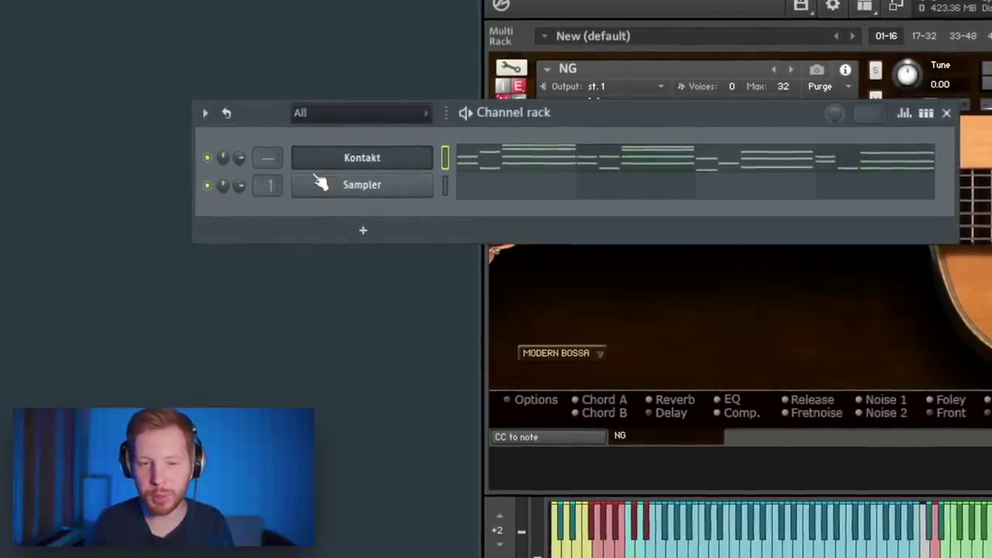
# Set the guitar's Noise 1 volume to -12.8 dB, Noise 2 to -11.1 dB and Fret Noise to -12.8 dB, and return to the piano roll
pyautogui.click(537, 401)
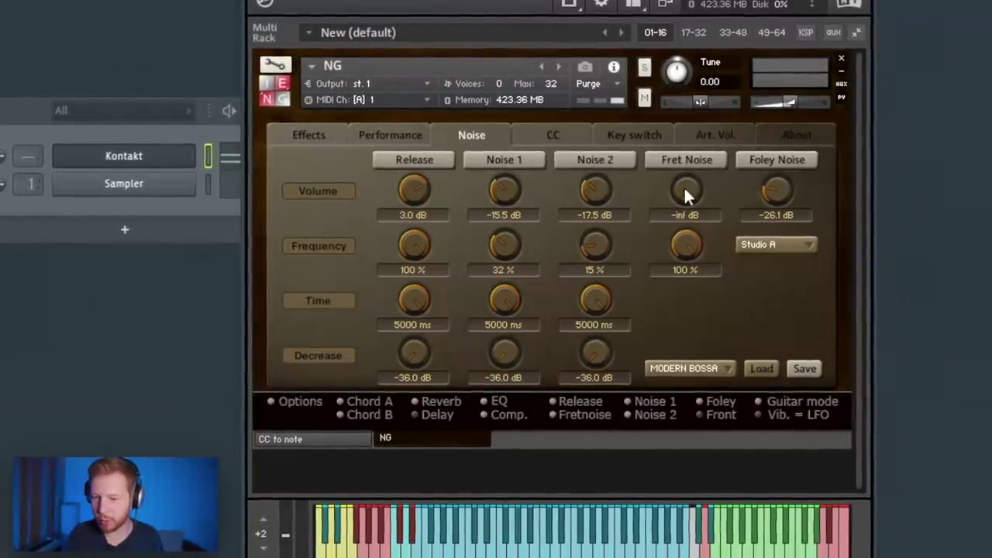
pyautogui.moveTo(589, 192); pyautogui.dragTo(590, 179)
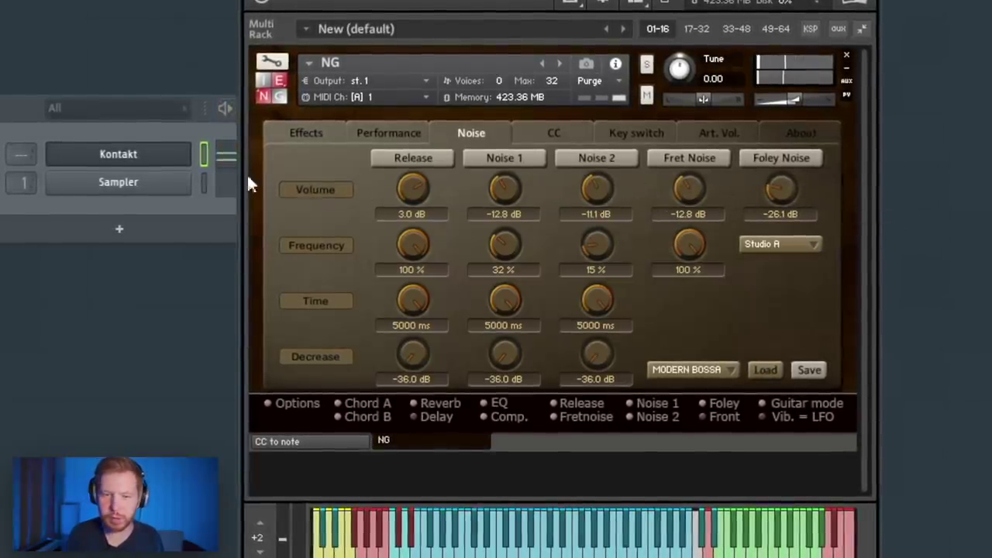
pyautogui.click(20, 114)
pyautogui.click(291, 160)
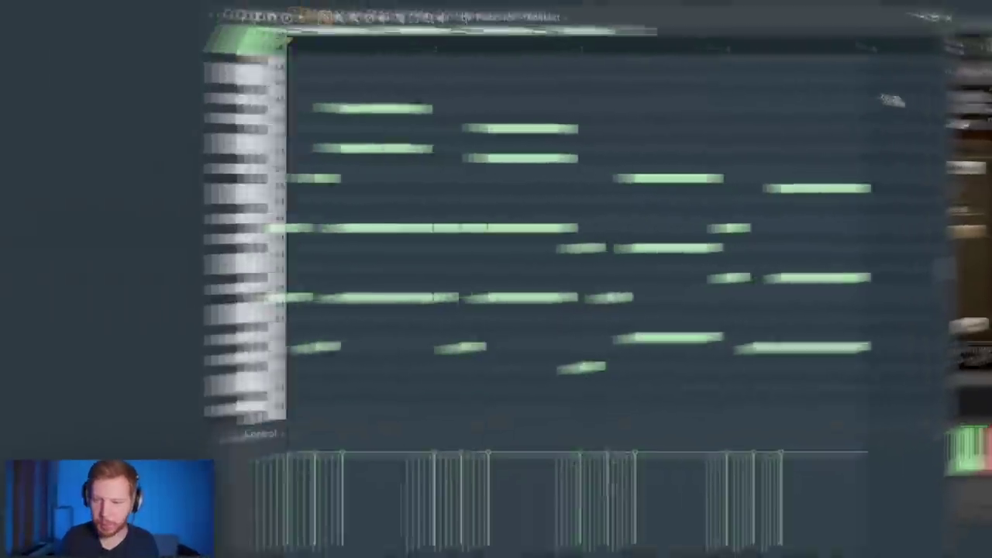
# Select all notes of the pattern, raise their velocity together and play them back
pyautogui.moveTo(891, 100); pyautogui.dragTo(295, 421)
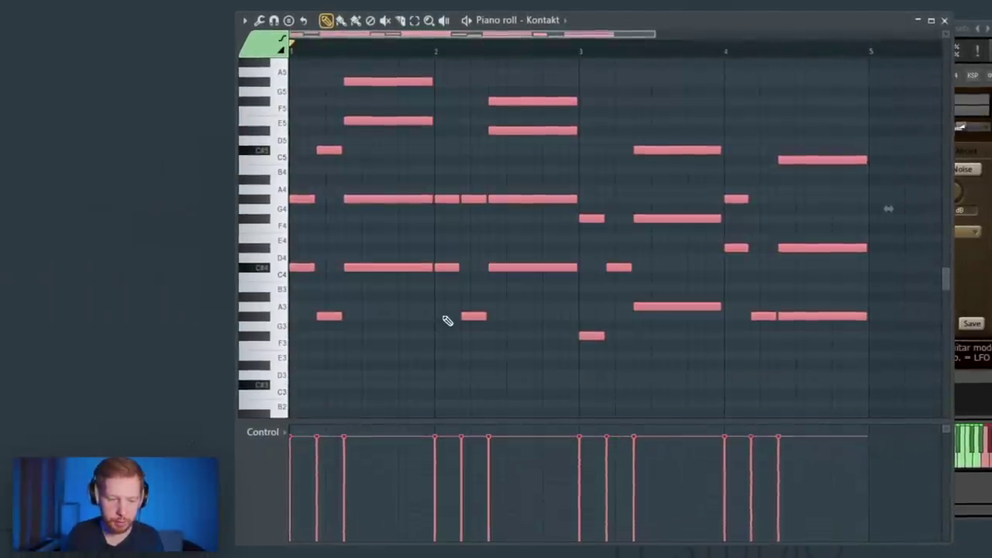
pyautogui.scroll(2, 445, 319)
pyautogui.press('space')
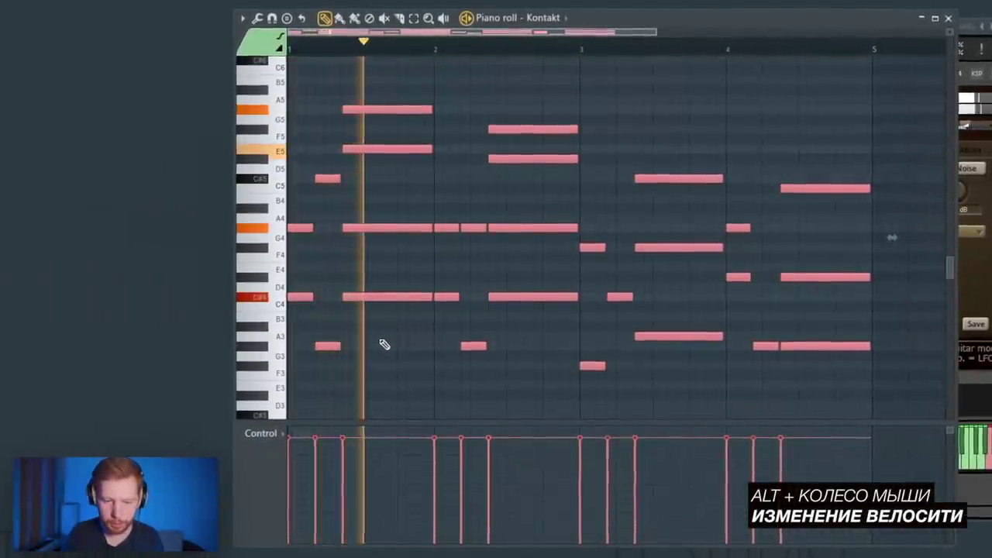
pyautogui.press('space')
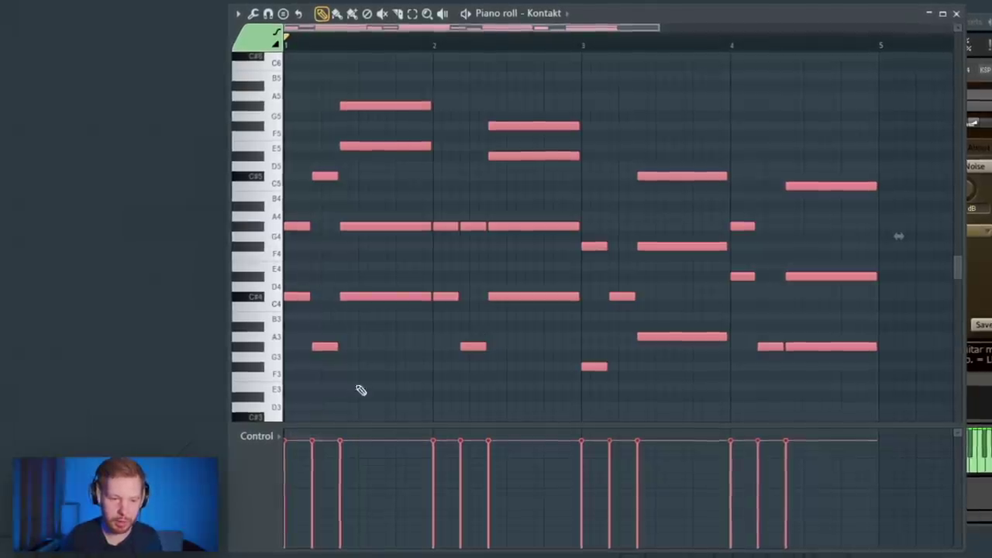
# Vary the velocities in every bar with the first notes loudest and the second short notes softest, and shorten the long chords of bars 1 and 2
pyautogui.hotkey('ctrl', 'd')
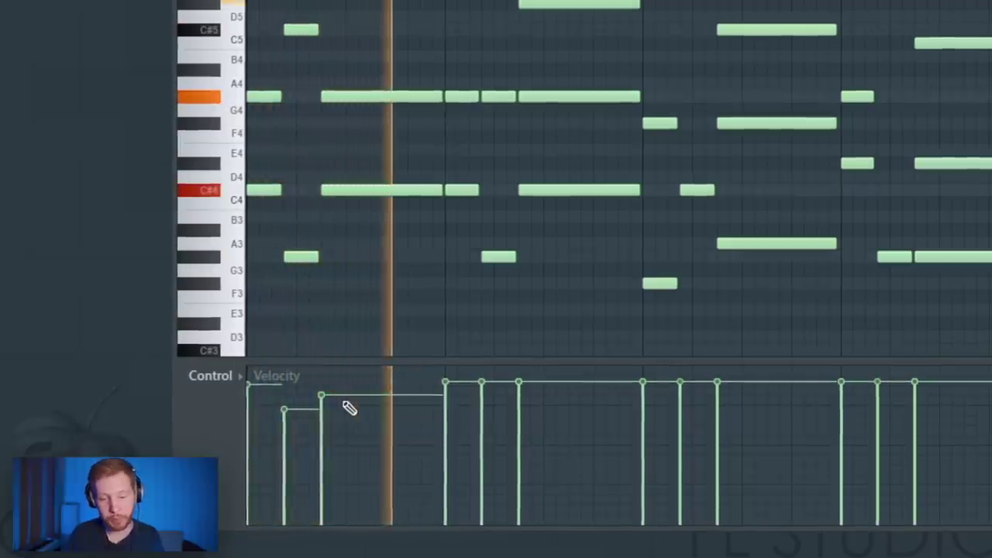
pyautogui.press('space')
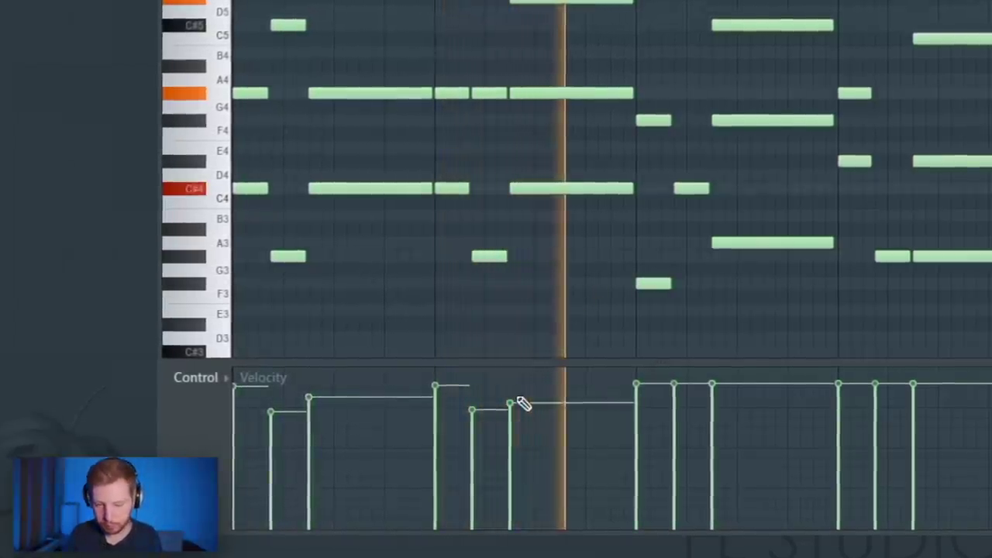
pyautogui.press('space')
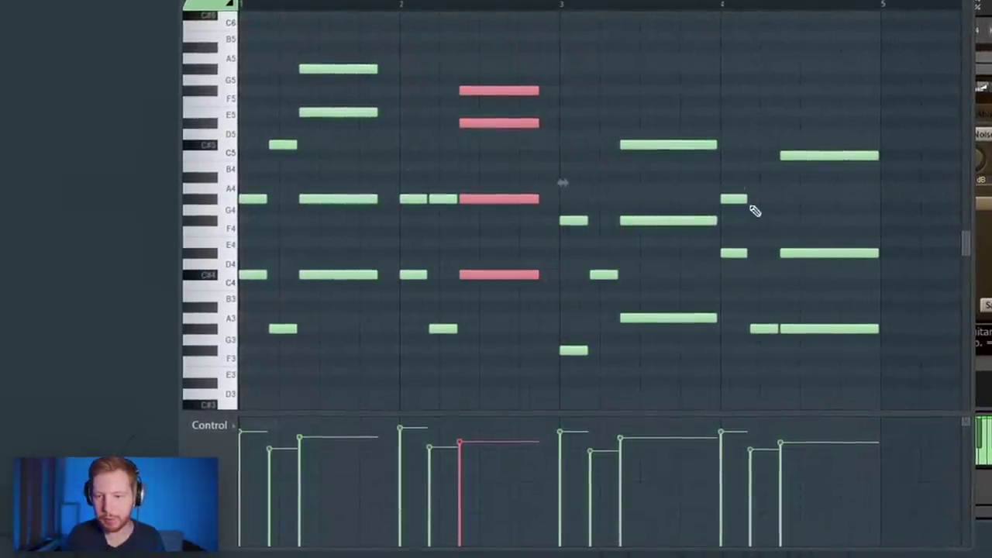
# Shorten the long chords of bars 3 and 4 and strumize the pattern with staggered starts, decreasing velocity and preserved note ends
pyautogui.moveTo(704, 118); pyautogui.dragTo(685, 378)
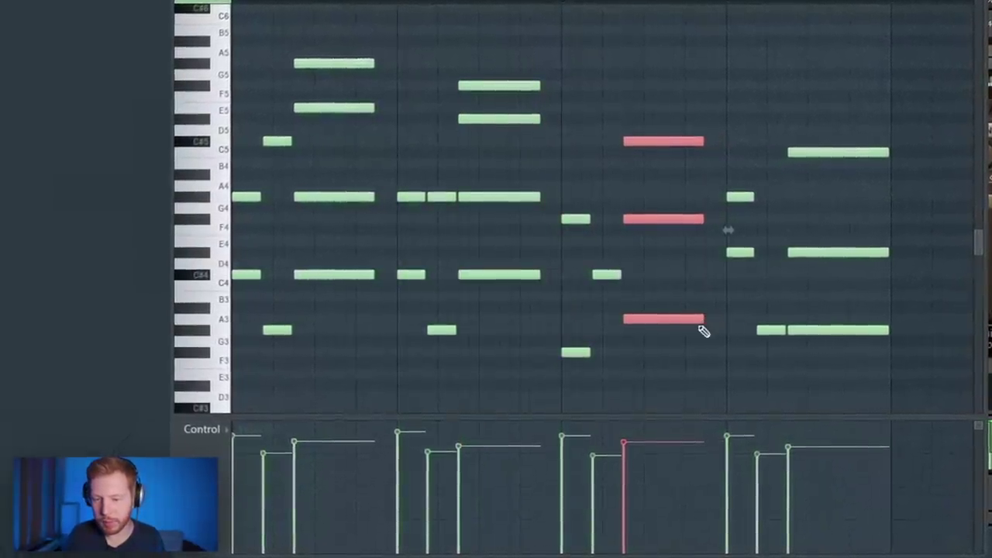
pyautogui.moveTo(880, 118); pyautogui.dragTo(855, 375)
pyautogui.hotkey('alt', 's')
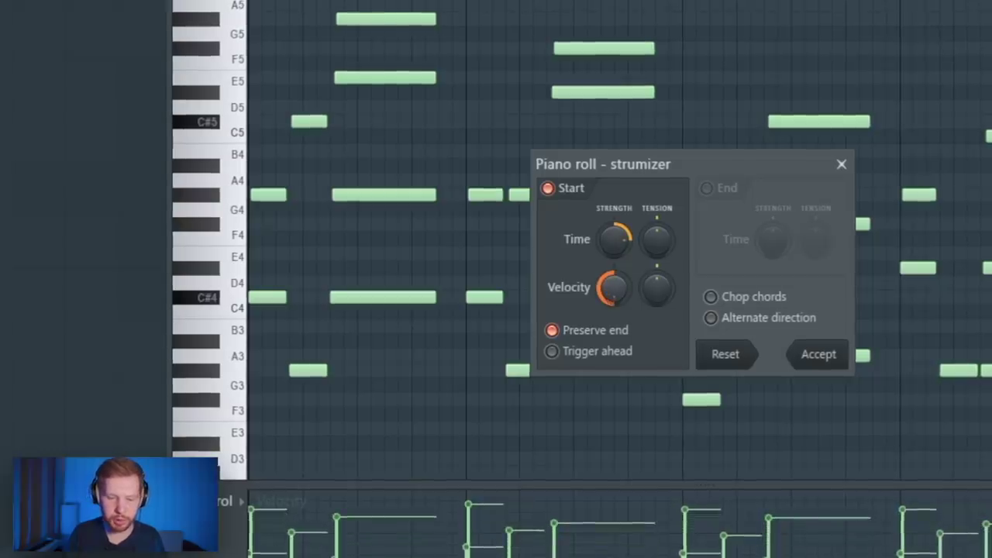
pyautogui.press('space')
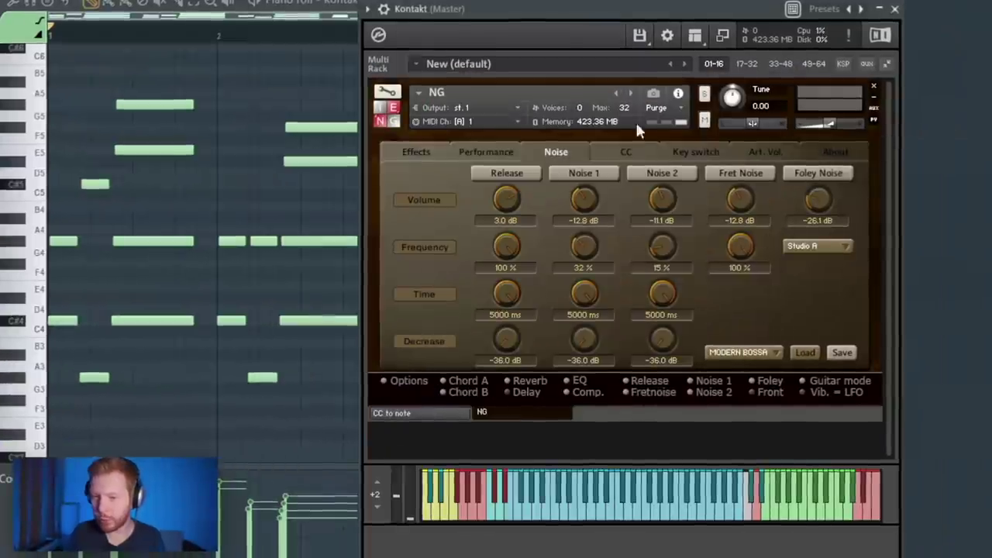
# Return the nylon guitar from its noise options to the main view and toggle Guitar mode off and on again
pyautogui.click(421, 380)
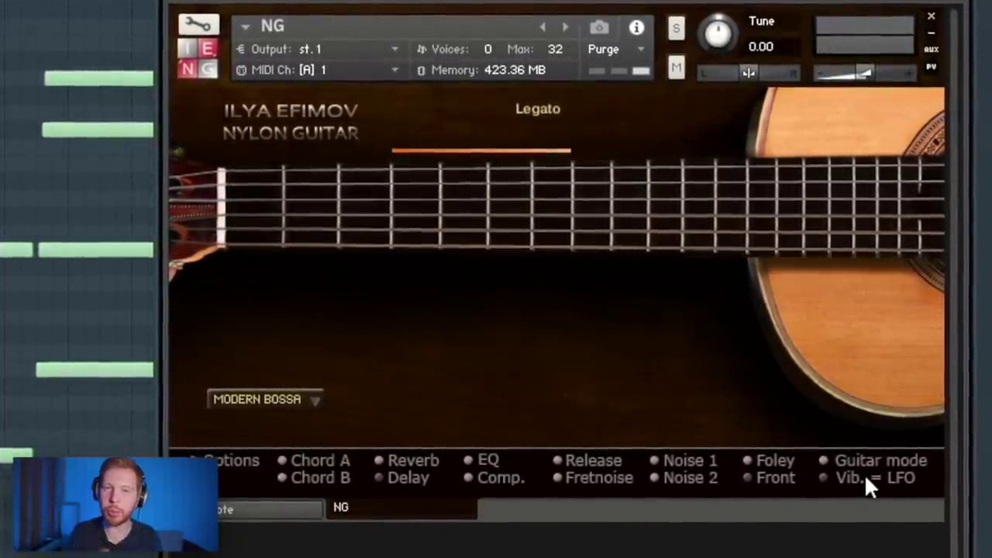
pyautogui.click(876, 461)
pyautogui.click(877, 461)
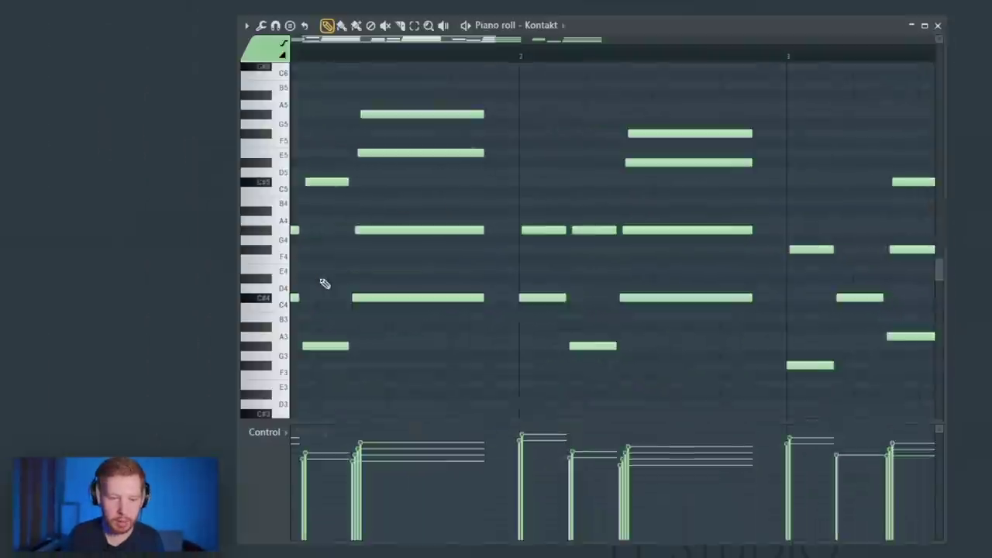
# Lengthen the first notes of every bar until they meet the long chord, during playback, and close the piano roll
pyautogui.moveTo(365, 225); pyautogui.dragTo(330, 306)
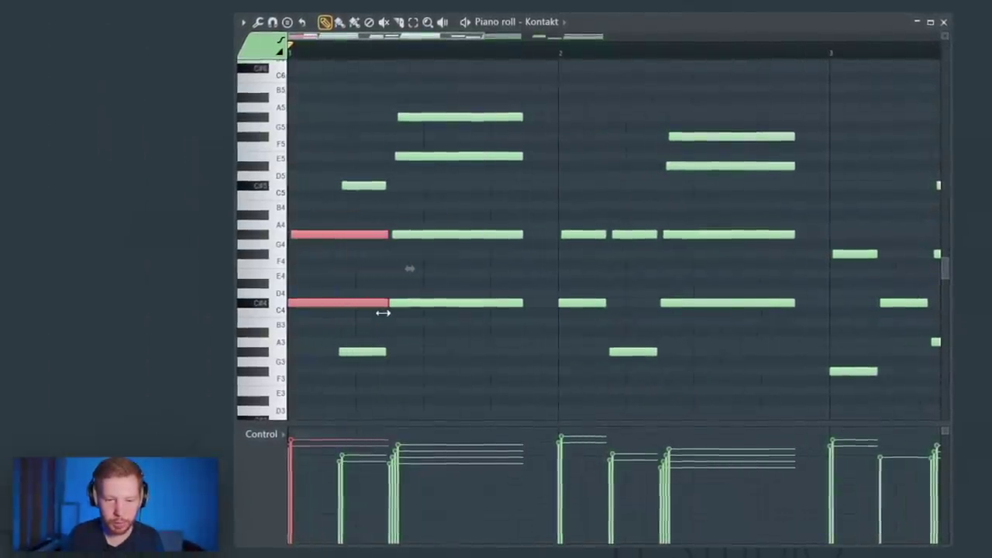
pyautogui.moveTo(608, 305); pyautogui.dragTo(658, 313)
pyautogui.press('space')
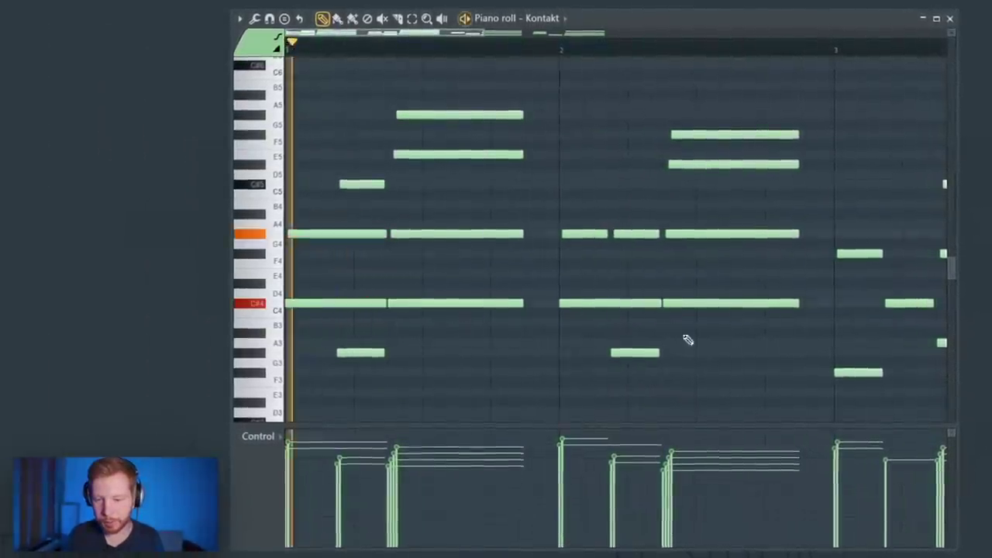
pyautogui.moveTo(730, 345); pyautogui.dragTo(534, 349)
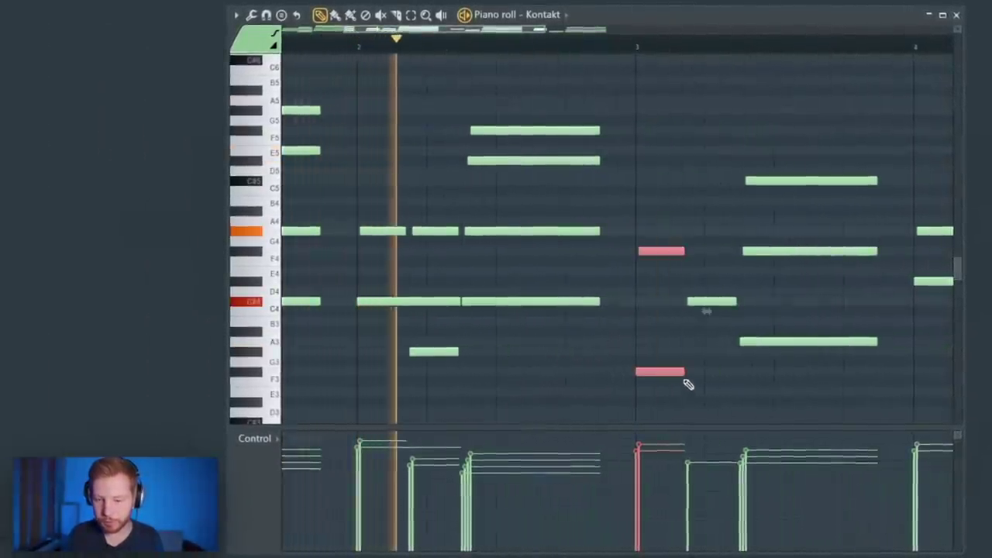
pyautogui.moveTo(683, 374); pyautogui.dragTo(431, 365)
pyautogui.moveTo(677, 183); pyautogui.dragTo(768, 279)
pyautogui.click(760, 310)
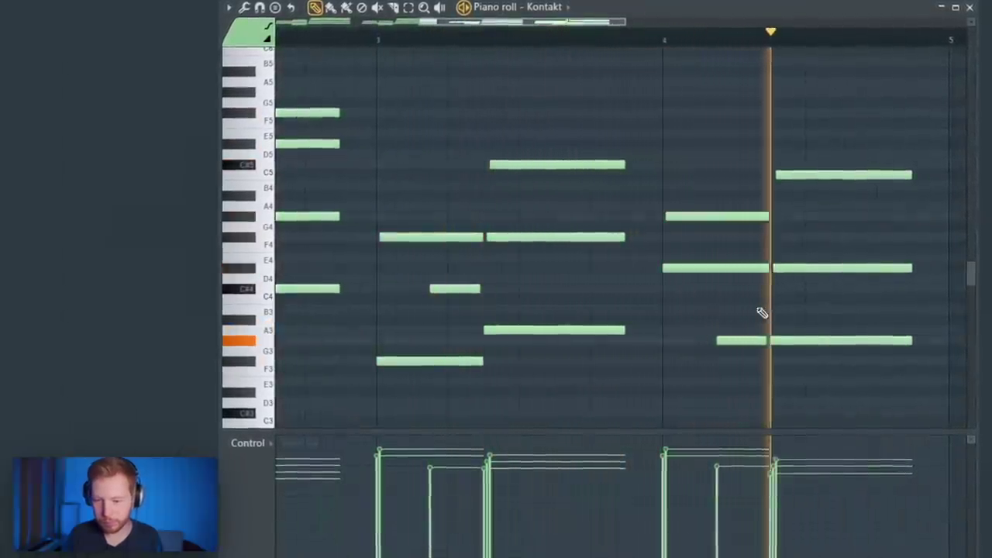
pyautogui.click(972, 6)
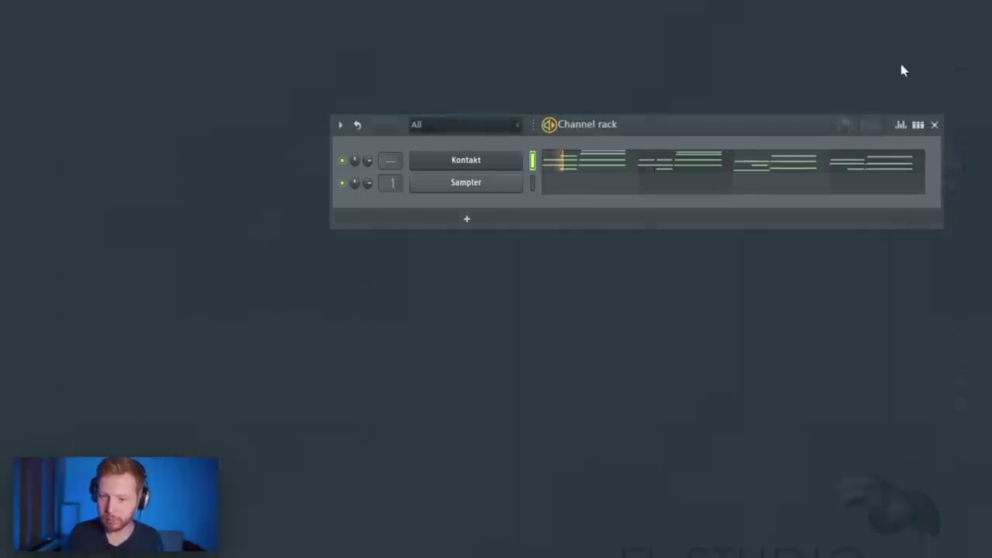
# Insert an Omnisphere channel next to the Kontakt channel and open its patch browser
pyautogui.rightClick(500, 164)
pyautogui.moveTo(583, 260)
pyautogui.click(879, 22)
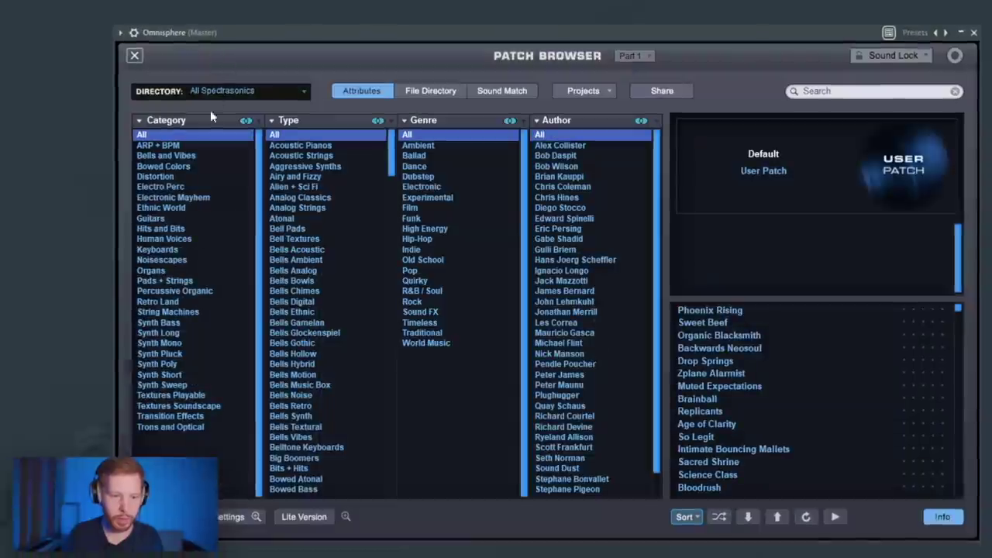
# Filter the patches to Guitars matching "fx", try the Baritone and Flamenco Guitar FX menus, and load Fingerstyle Acoustic FX Menu
pyautogui.click(151, 218)
pyautogui.click(813, 90)
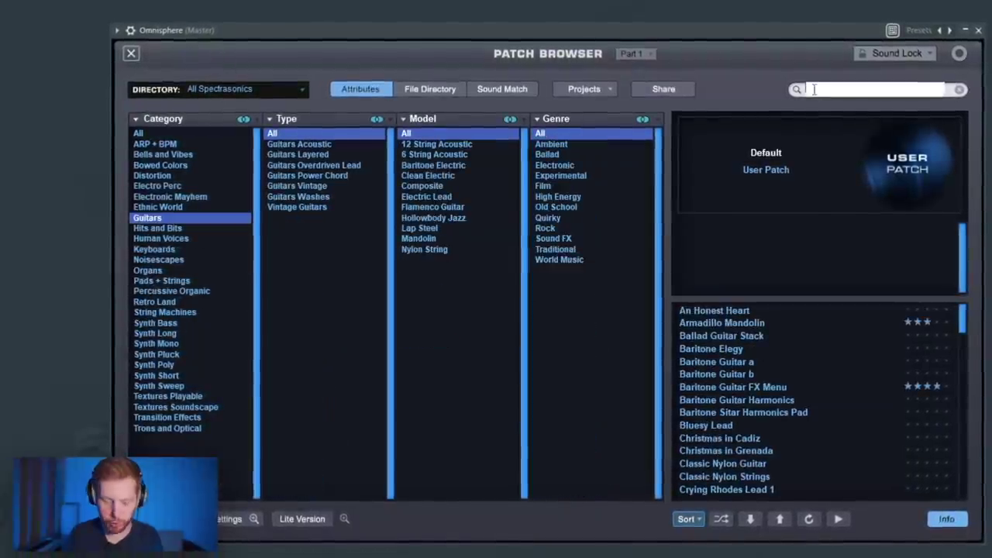
pyautogui.write('fx')
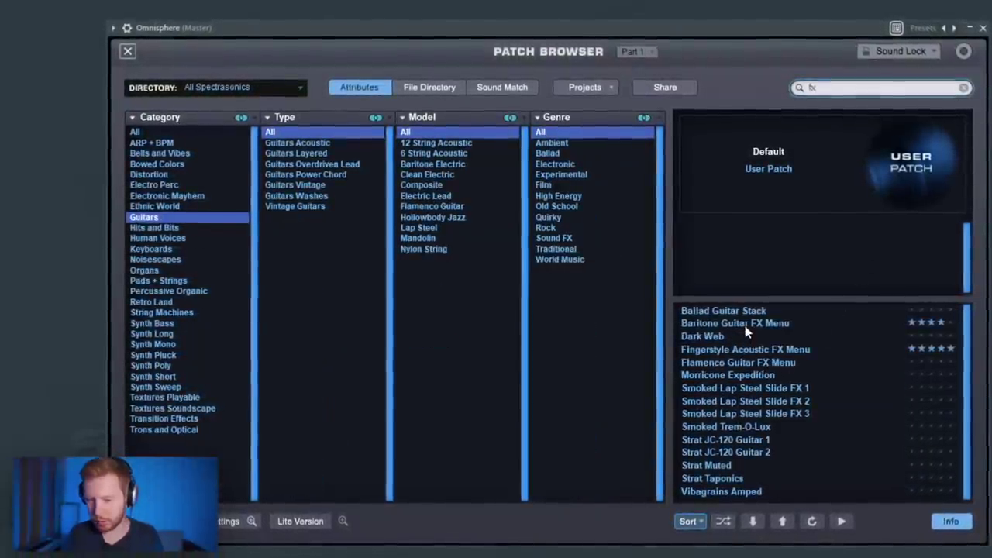
pyautogui.click(745, 325)
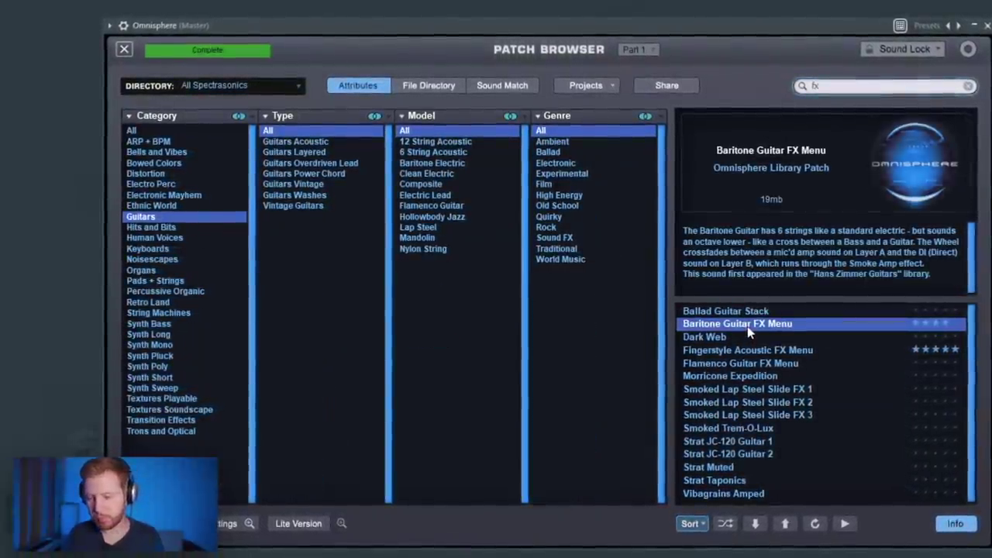
pyautogui.click(744, 365)
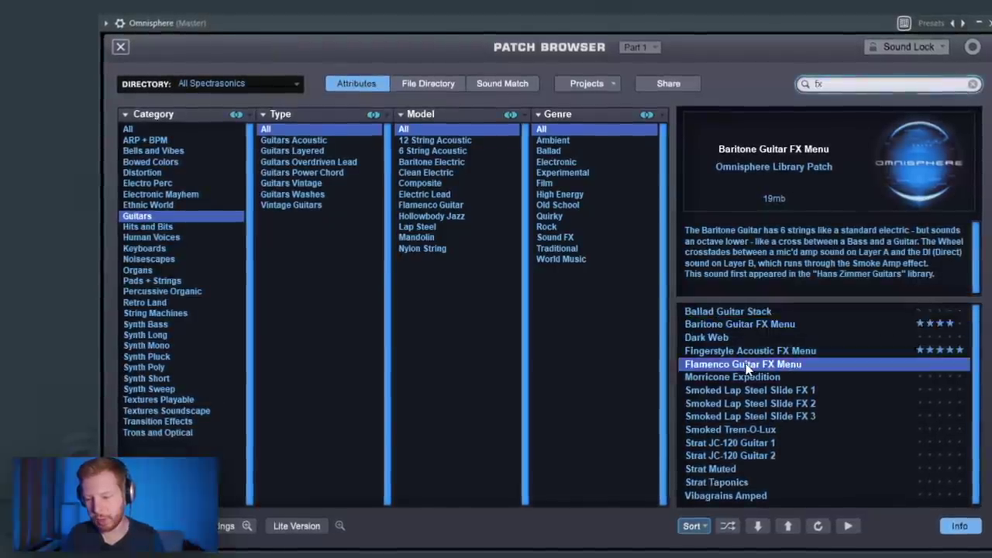
pyautogui.click(748, 351)
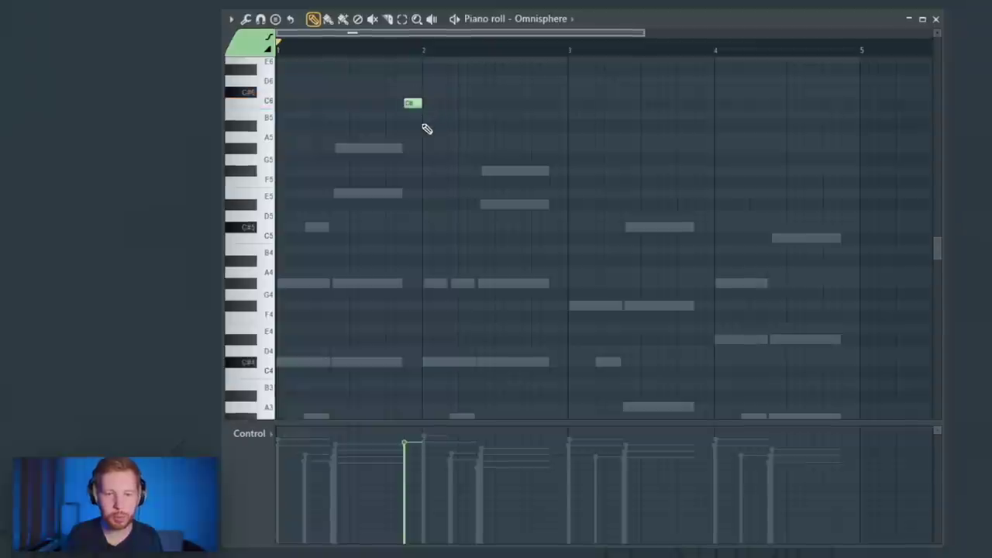
# Place short Omnisphere effect notes at the ends of bars 1 to 4 on C6, F4, B3 and C#4, and play them back
pyautogui.scroll(3, 425, 203)
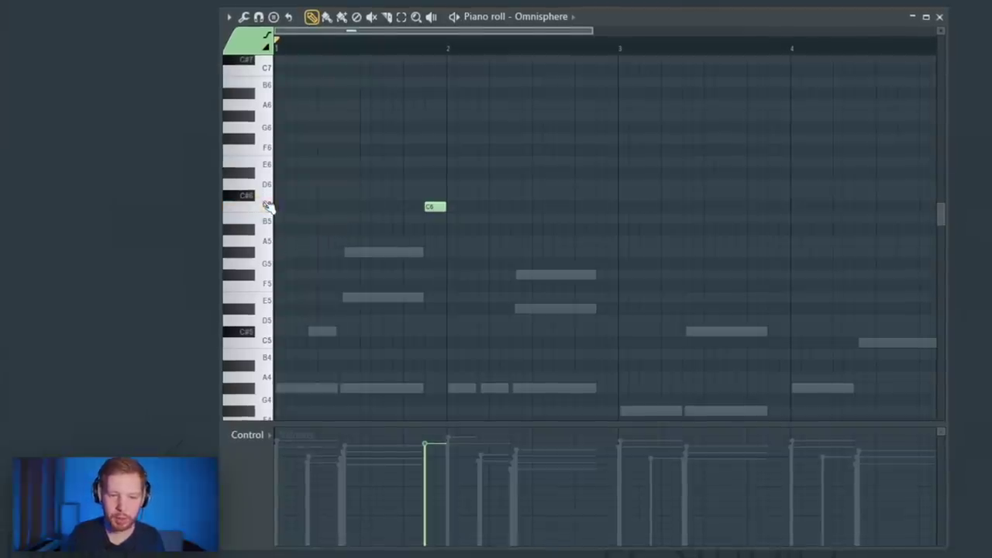
pyautogui.scroll(-4, 260, 194)
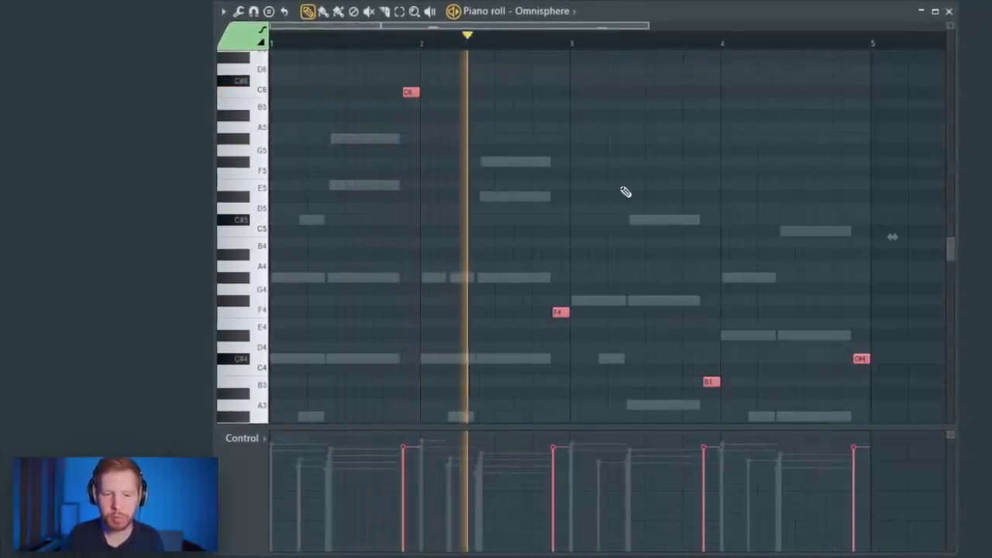
pyautogui.scroll(3, 595, 275)
pyautogui.scroll(-3, 647, 279)
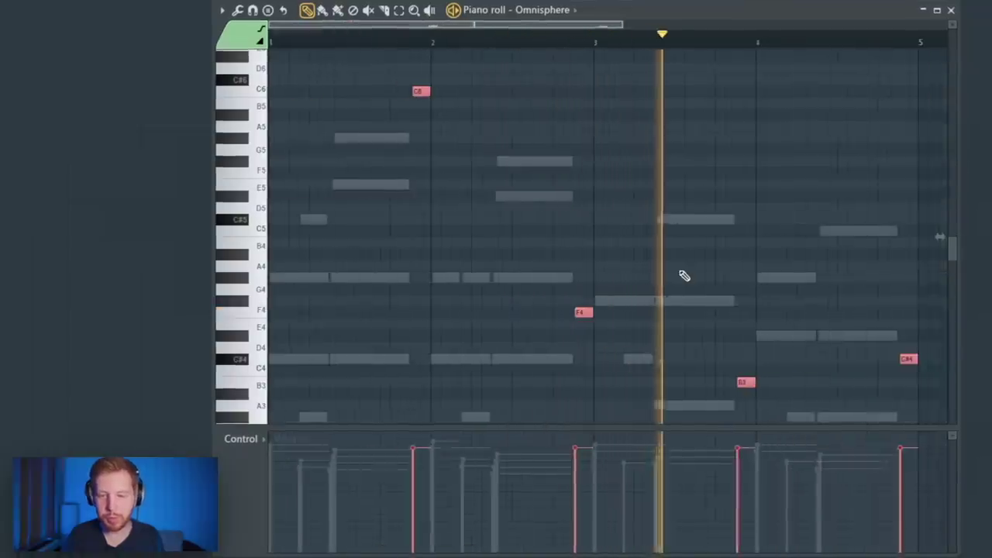
pyautogui.scroll(3, 863, 301)
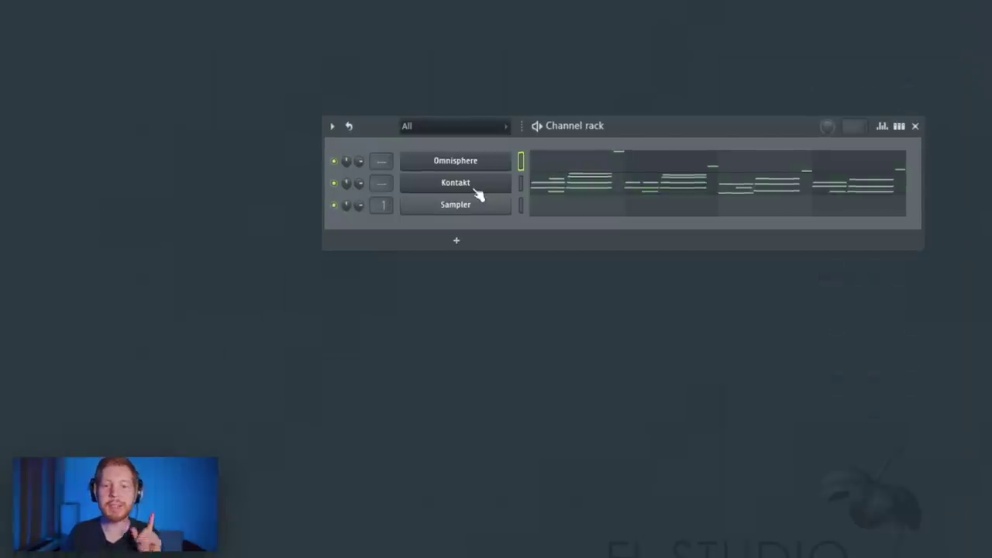
# Clone the Kontakt channel and copy the guitar notes into the Kontakt #2 channel
pyautogui.rightClick(479, 194)
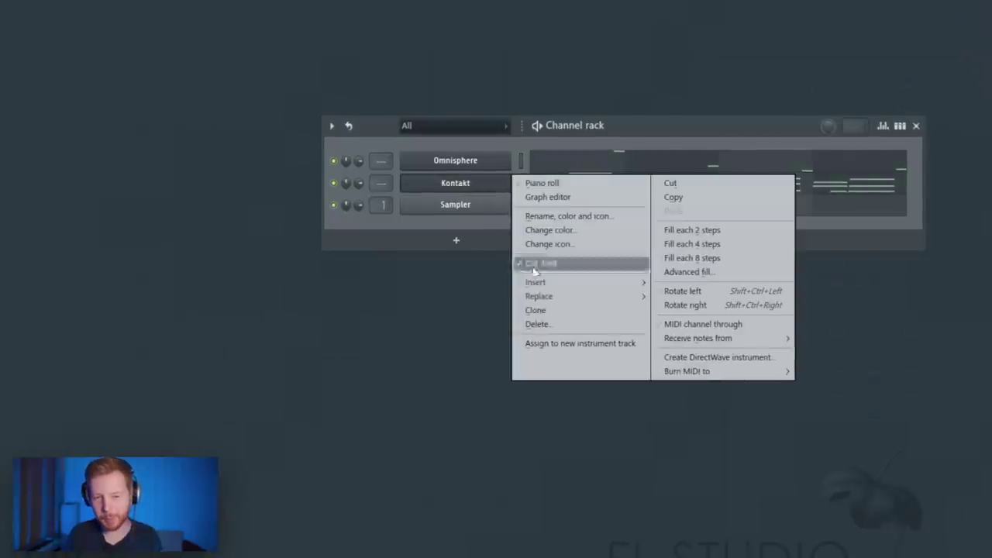
pyautogui.click(547, 311)
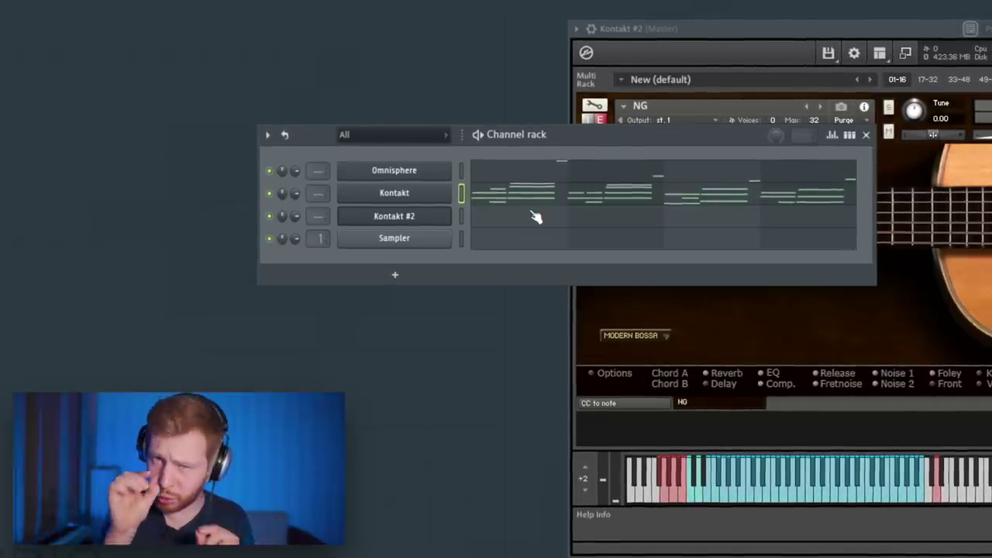
pyautogui.click(463, 217)
pyautogui.hotkey('ctrl', 'v')
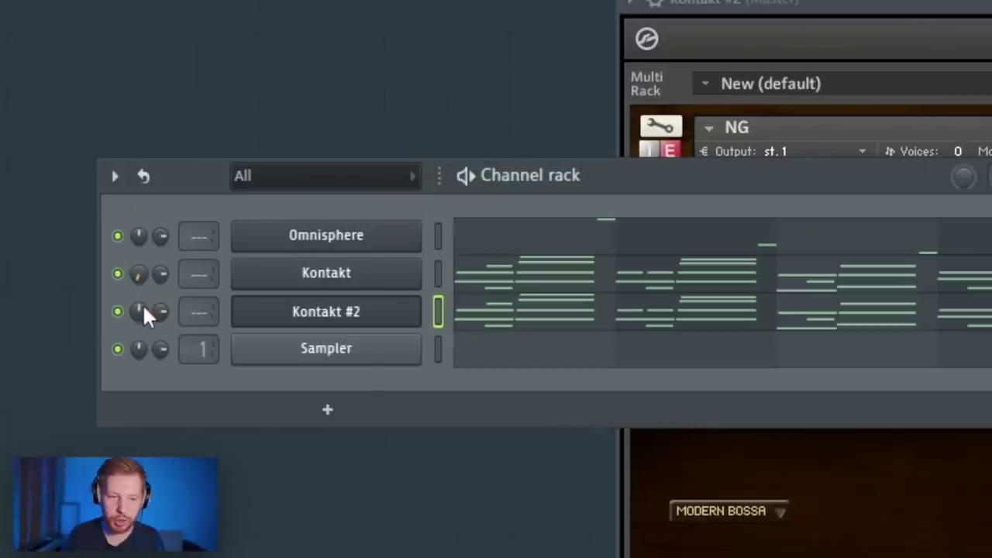
# Pan Kontakt hard left and Kontakt #2 hard right, and play the doubled guitars
pyautogui.moveTo(283, 214); pyautogui.dragTo(283, 206)
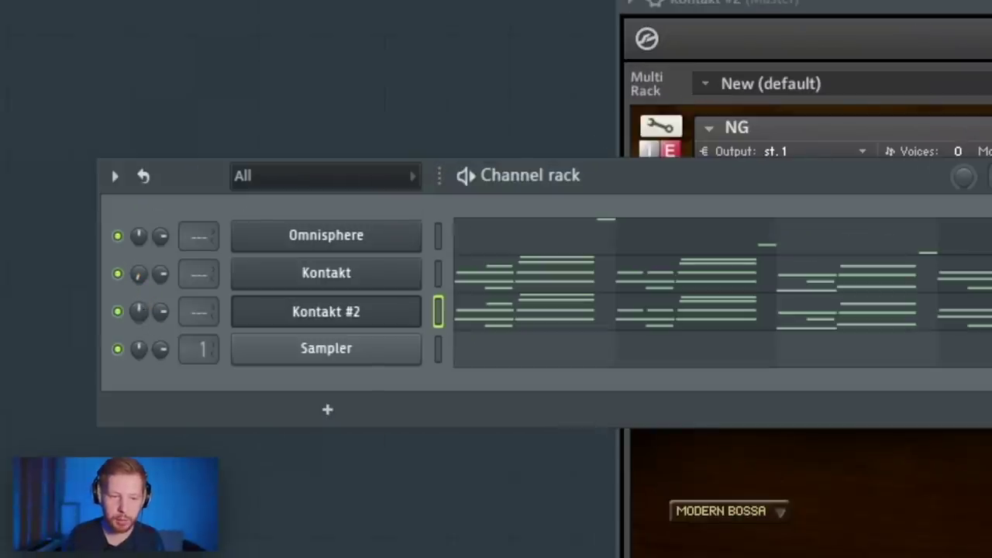
pyautogui.moveTo(143, 308); pyautogui.dragTo(143, 318)
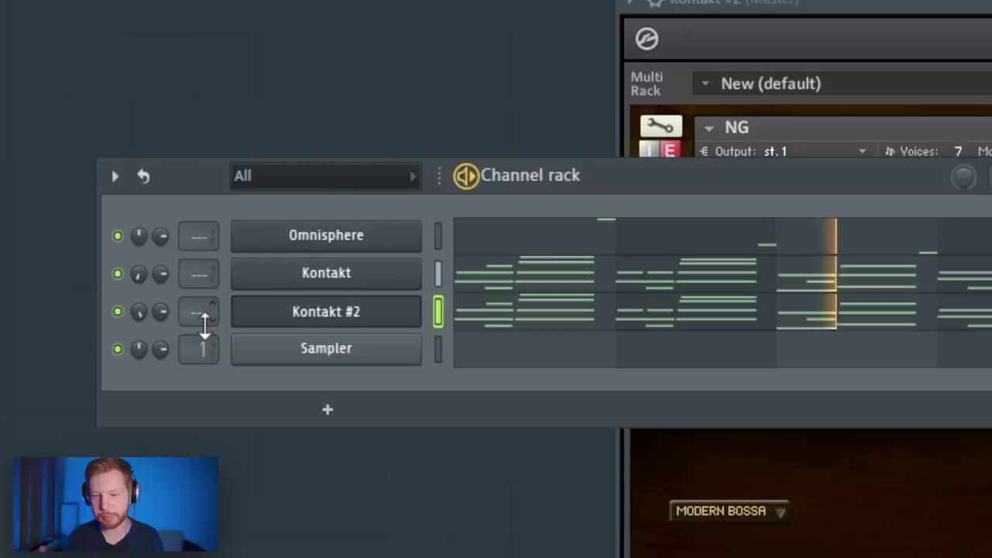
pyautogui.press('space')
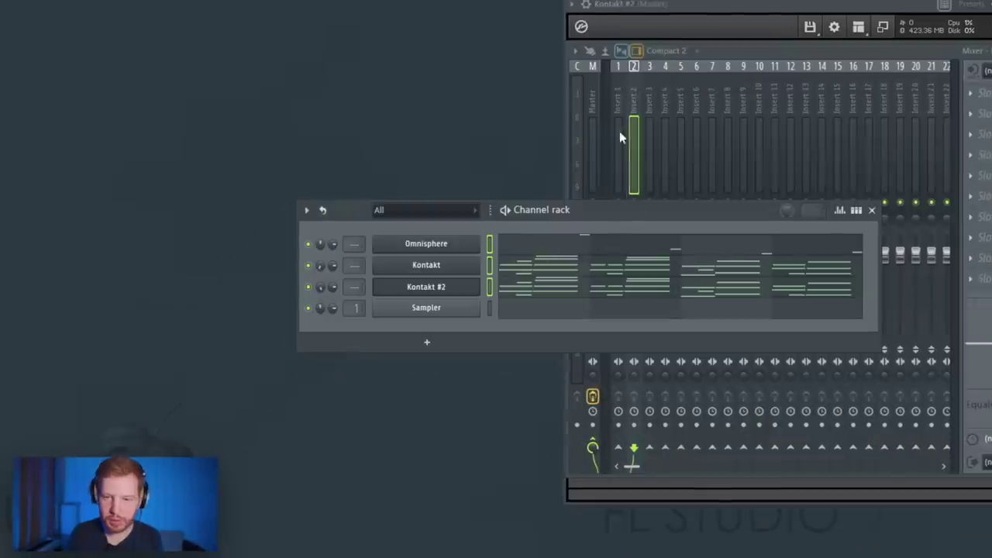
# Route the Omnisphere, Kontakt and Kontakt #2 channels to mixer insert 2 and name the track gtr
pyautogui.click(635, 113)
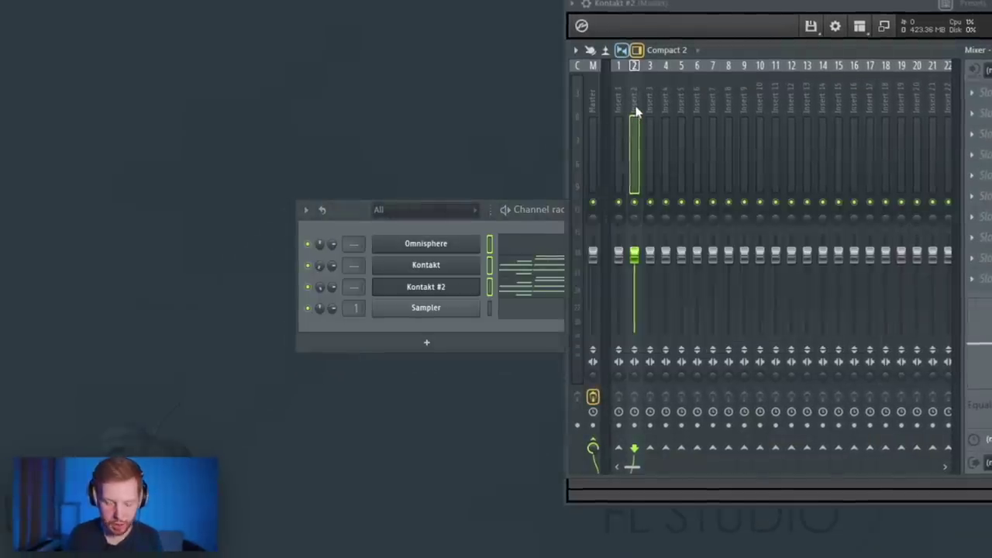
pyautogui.hotkey('ctrl', 'l')
pyautogui.press('F2')
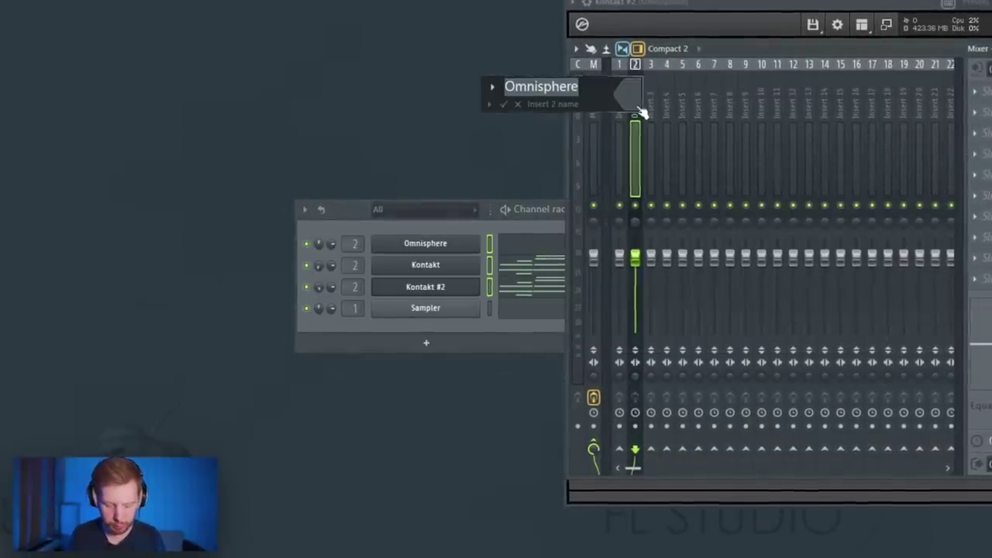
pyautogui.press('Return')
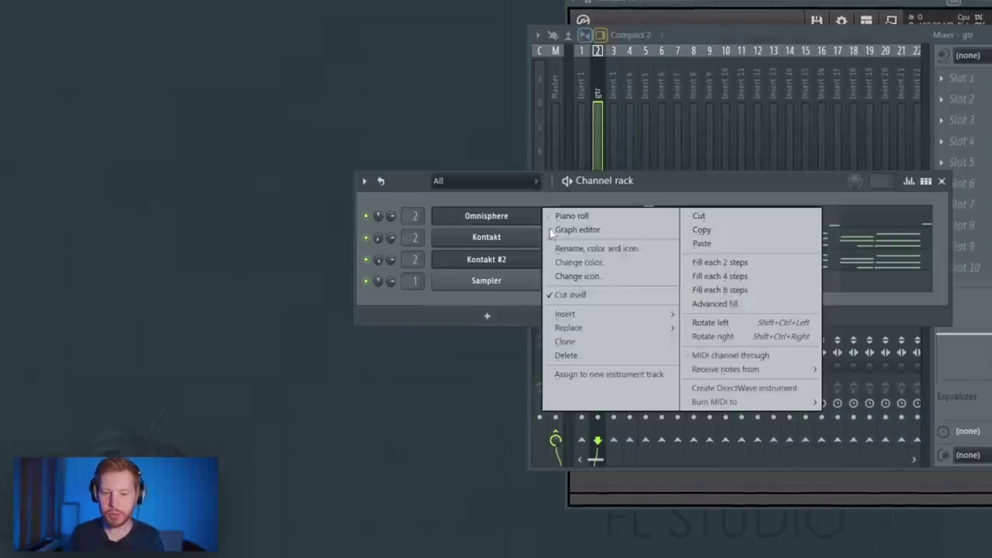
# Insert an Analog Lab V channel, filter its presets to the Mallets type and load Mallets Dream
pyautogui.moveTo(620, 314)
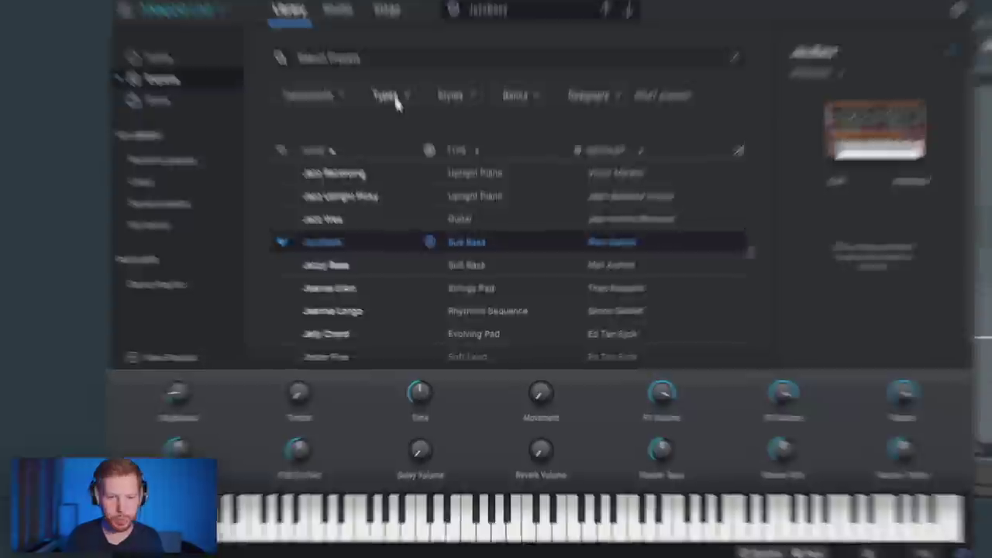
pyautogui.click(395, 118)
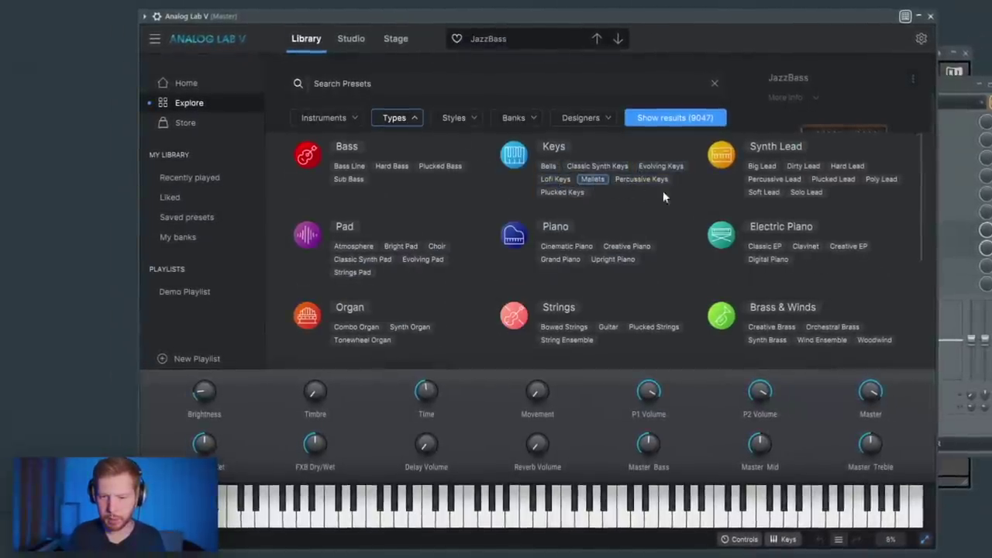
pyautogui.scroll(-9, 664, 204)
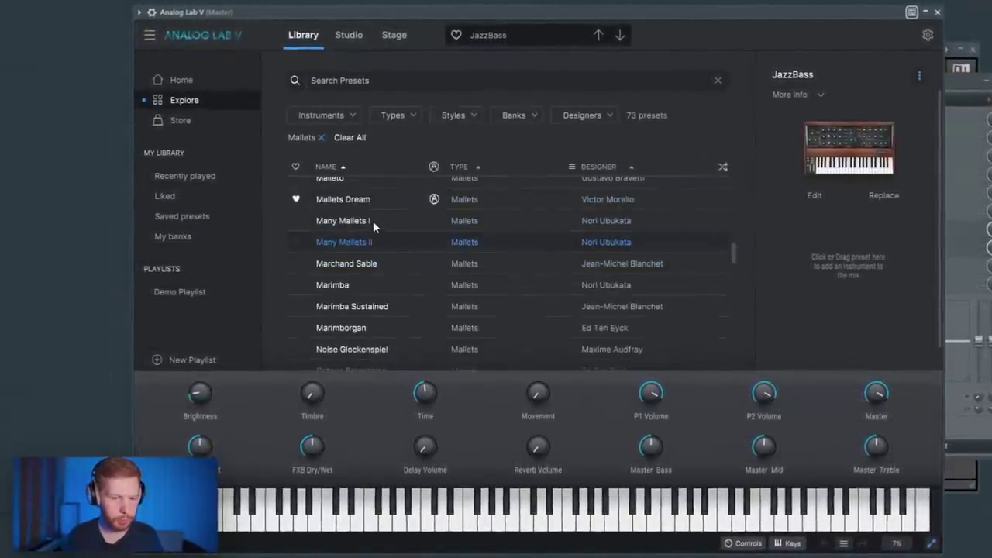
pyautogui.click(347, 200)
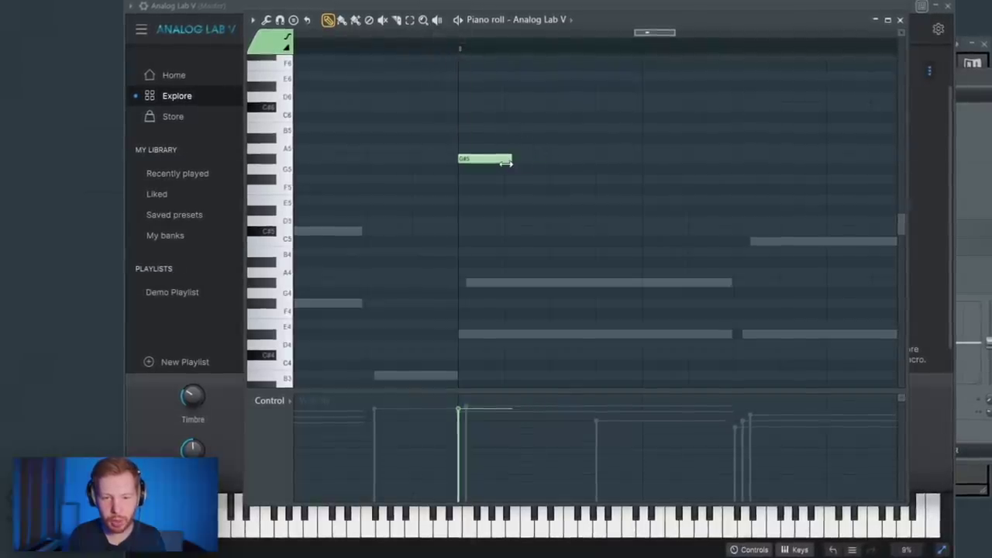
# Draw a rising mallet run of short notes from bar 8 on G#5, C#6, D#6, G#6, C#7, G#7 and A7, and play it
pyautogui.scroll(3, 503, 217)
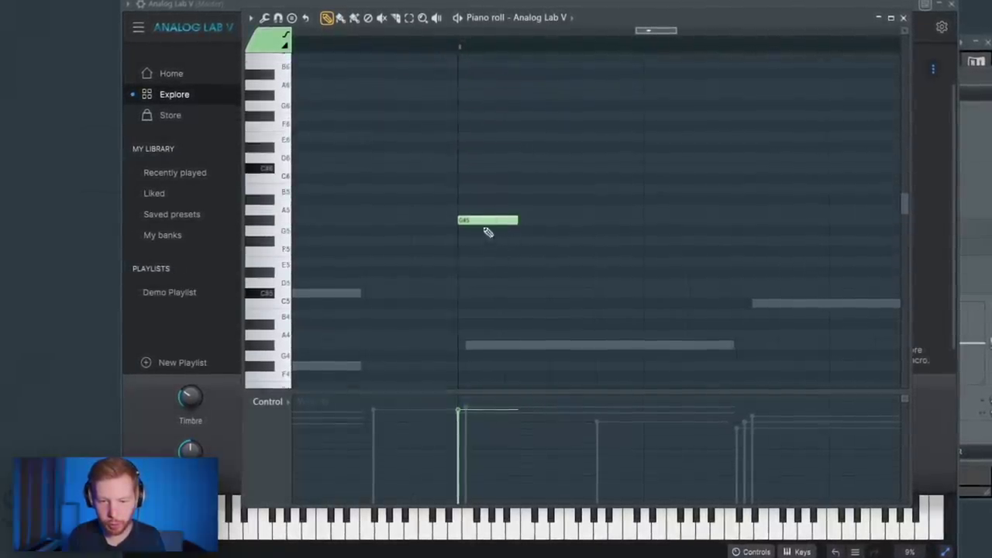
pyautogui.scroll(2, 488, 231)
pyautogui.scroll(-4, 499, 286)
pyautogui.scroll(6, 500, 310)
pyautogui.moveTo(493, 345); pyautogui.dragTo(505, 341)
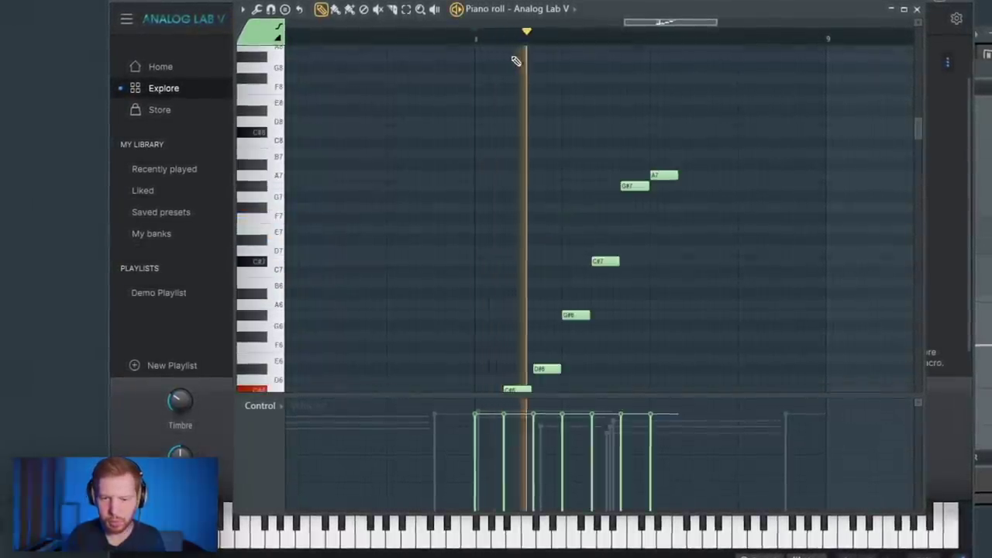
# Extend the mallet run to bar 9 with matching short descending notes on G#7, C#7, G#6, C#6 and G#5
pyautogui.hscroll(5, 693, 215)
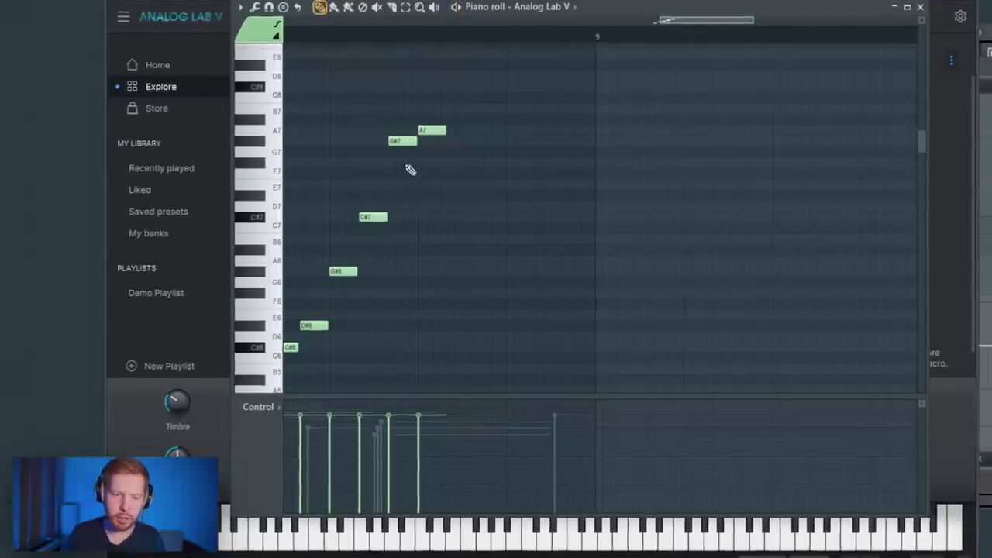
pyautogui.moveTo(419, 269); pyautogui.dragTo(582, 341)
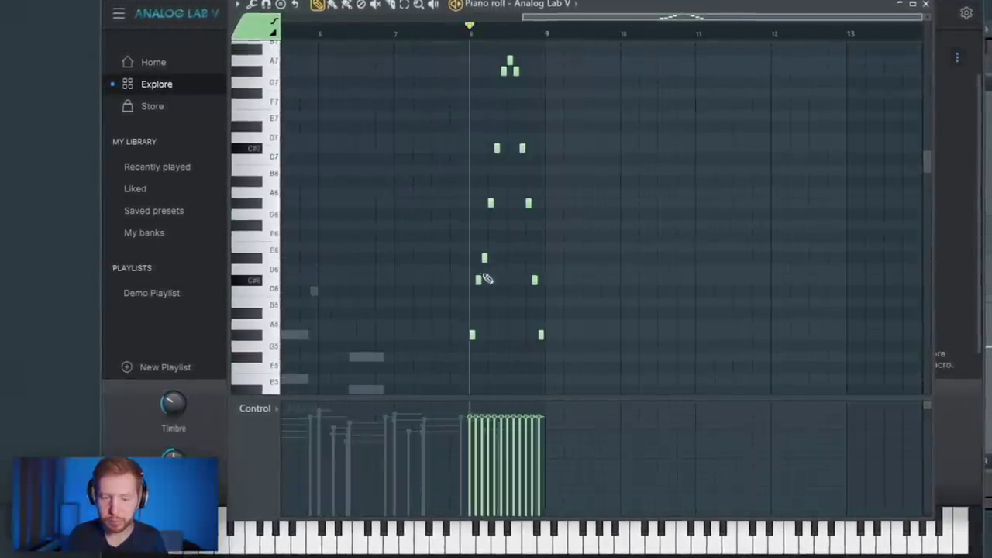
# Ramp the note velocities up across the rising half and down across the falling half of the mallet run, and play it
pyautogui.scroll(5, 487, 279)
pyautogui.moveTo(576, 45); pyautogui.dragTo(424, 362)
pyautogui.moveTo(406, 500)
pyautogui.mouseDown()
pyautogui.moveTo(469, 485)
pyautogui.moveTo(556, 415)
pyautogui.mouseUp()
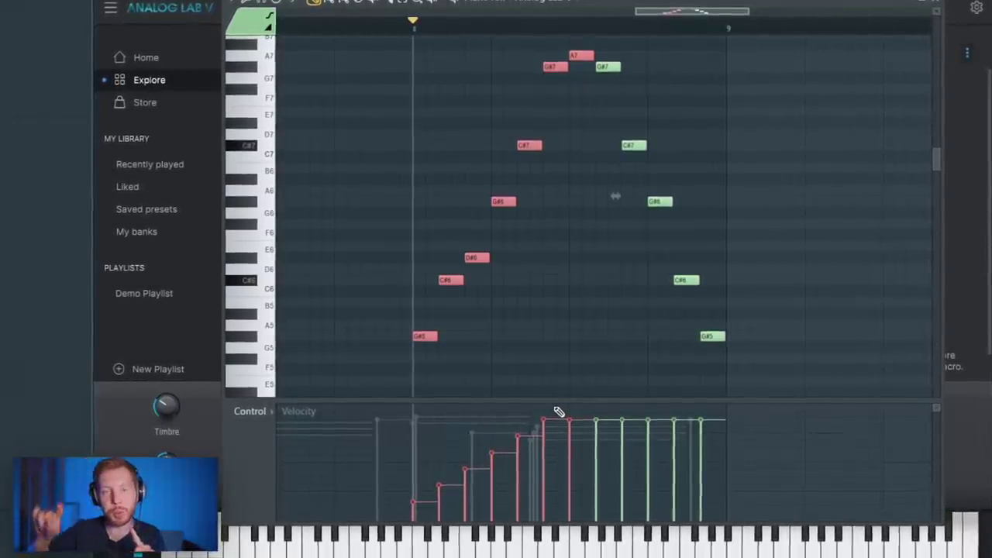
pyautogui.moveTo(791, 353)
pyautogui.mouseDown()
pyautogui.moveTo(626, 67)
pyautogui.moveTo(600, 50)
pyautogui.mouseUp()
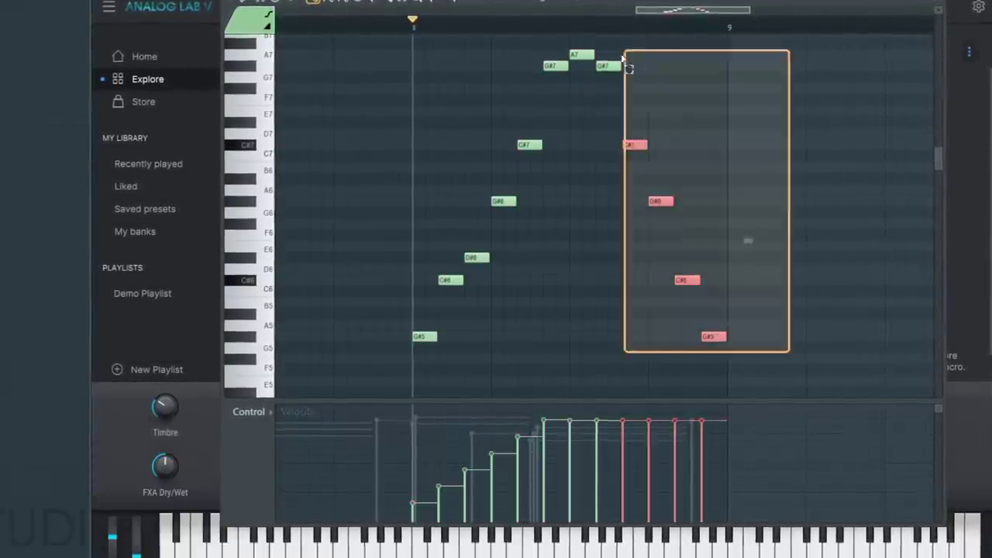
pyautogui.moveTo(597, 423); pyautogui.dragTo(706, 503)
pyautogui.hotkey('ctrl', 'd')
pyautogui.click(555, 429)
pyautogui.press('space')
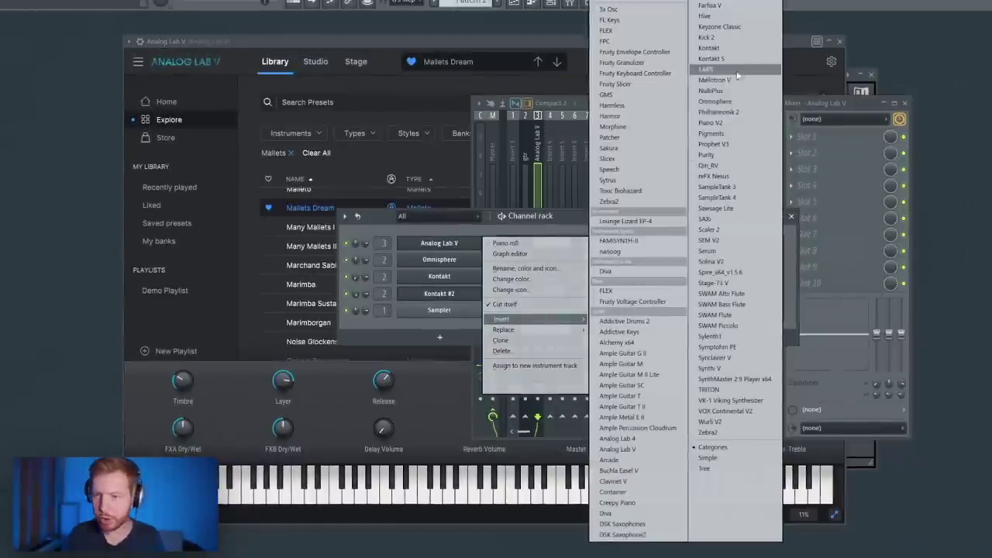
# Insert a second Omnisphere channel, filter its patches to the Textures Playable category and load An Ode to Eternal Youth
pyautogui.click(738, 104)
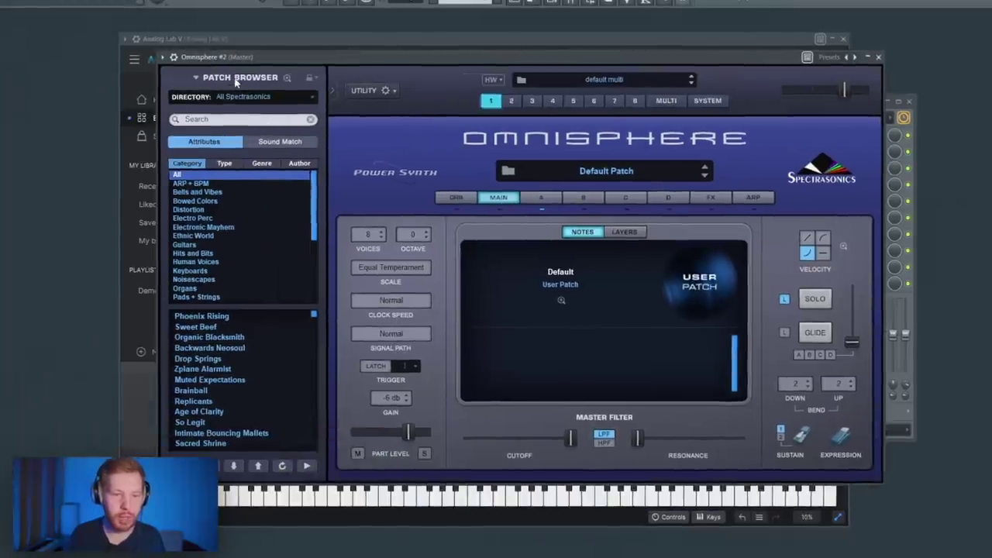
pyautogui.click(239, 77)
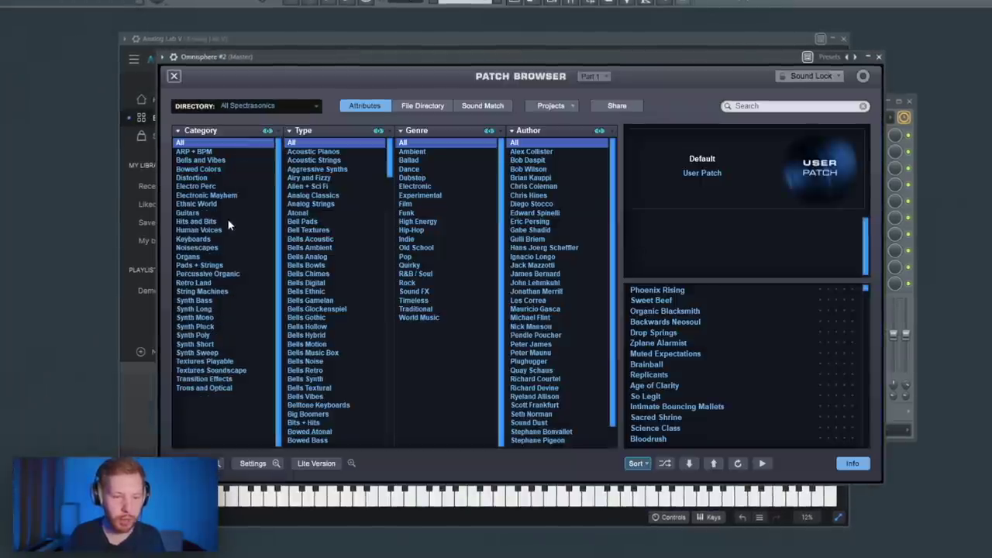
pyautogui.click(205, 363)
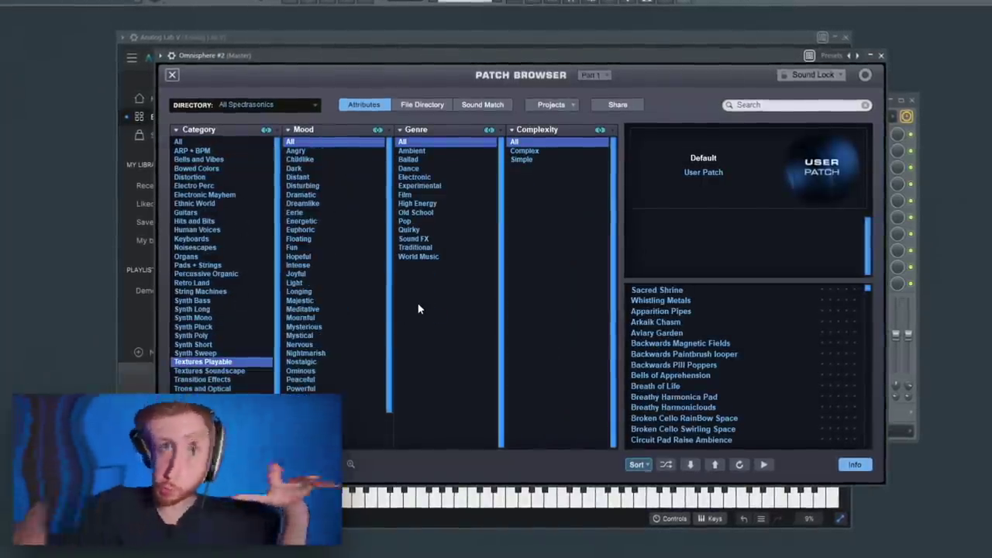
pyautogui.scroll(-20, 682, 386)
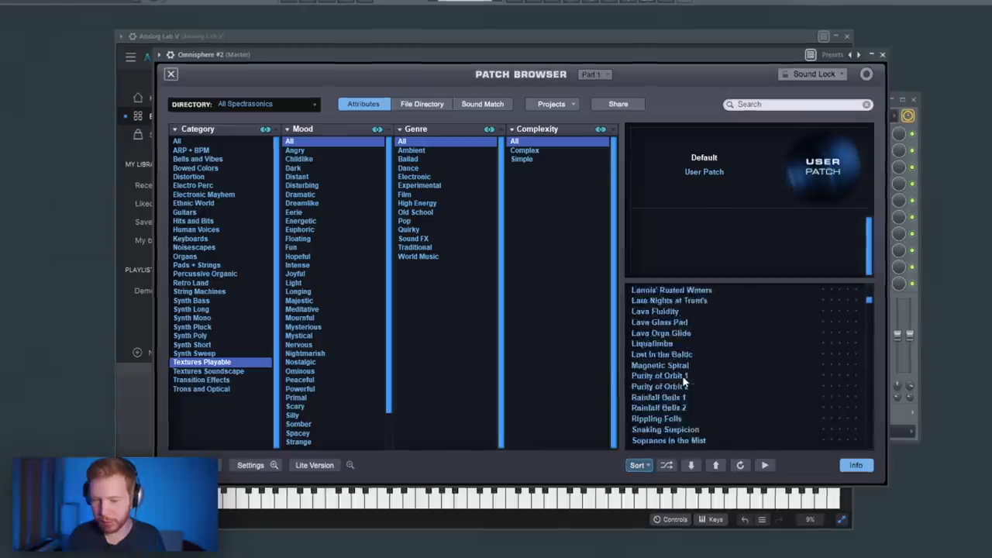
pyautogui.scroll(-4, 721, 368)
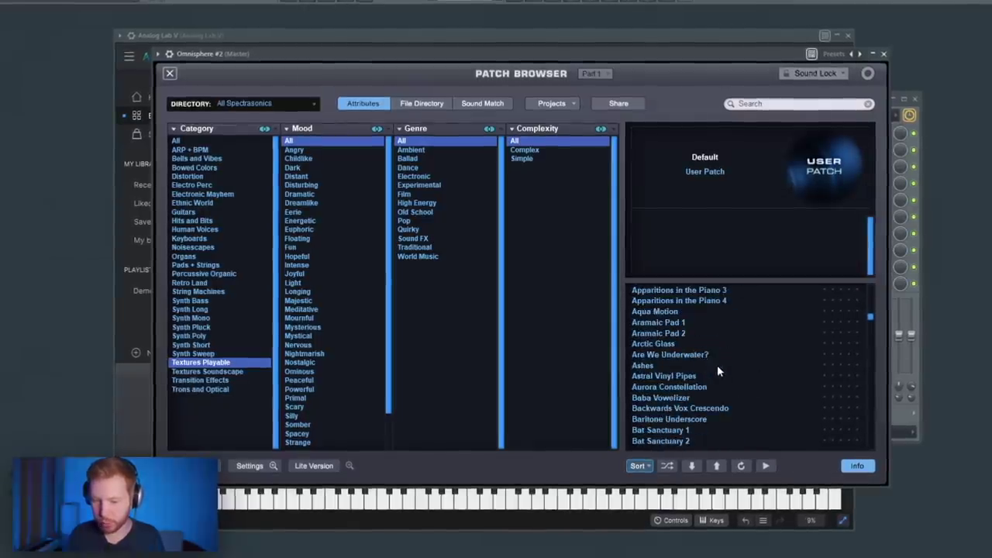
pyautogui.scroll(4, 717, 365)
pyautogui.click(678, 346)
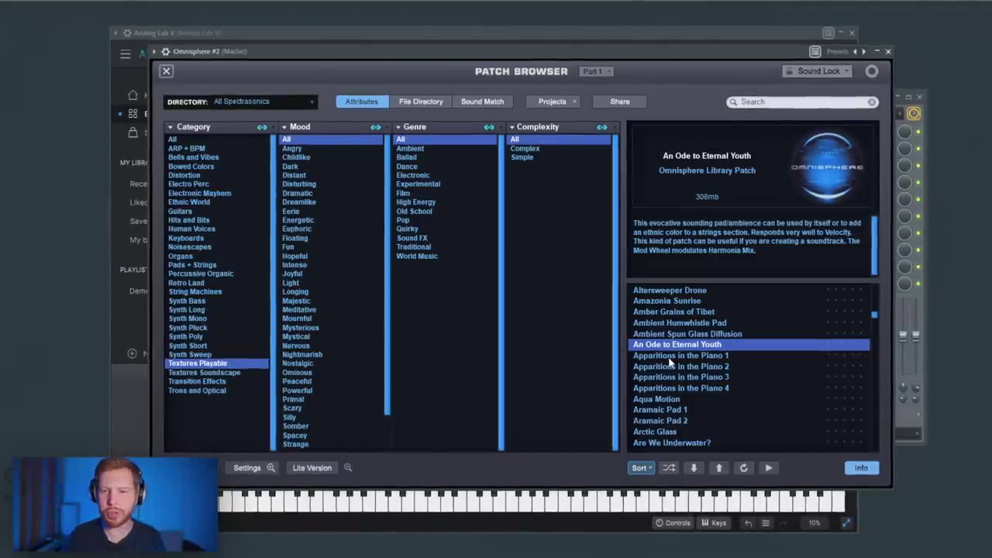
# Draw Omnisphere #2 notes half a bar long, C#6 at bars 1 and 5 and F#6 at bars 3 and 7, and lower the F#6 pair an octave
pyautogui.press('F6')
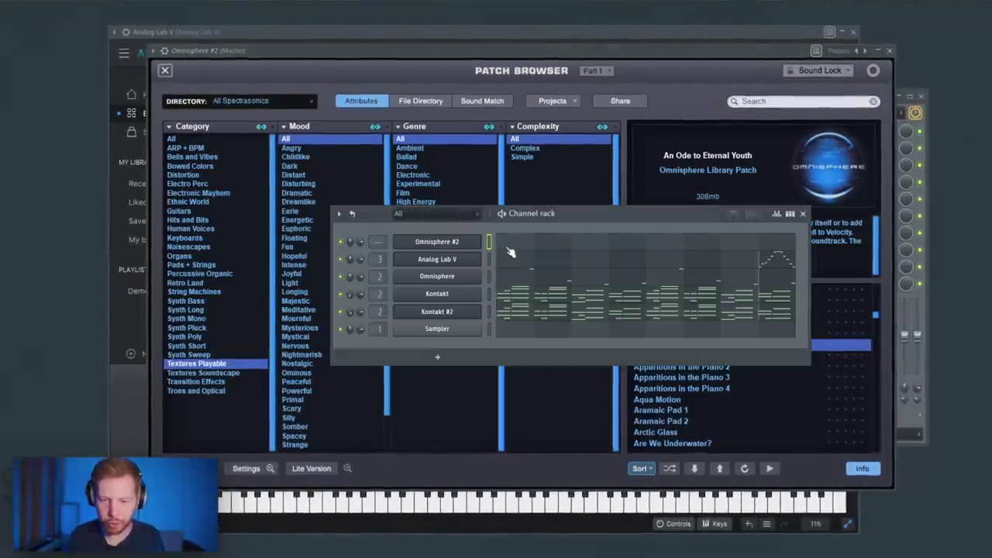
pyautogui.click(510, 252)
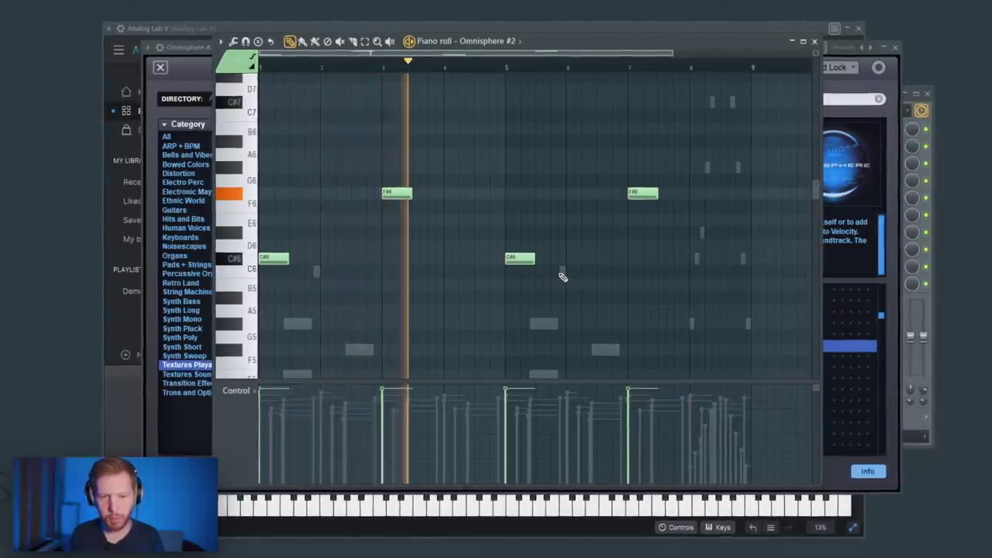
pyautogui.moveTo(736, 148)
pyautogui.mouseDown()
pyautogui.moveTo(381, 210)
pyautogui.moveTo(390, 207)
pyautogui.mouseUp()
pyautogui.press('space')
pyautogui.hotkey('ctrl', 'Down')
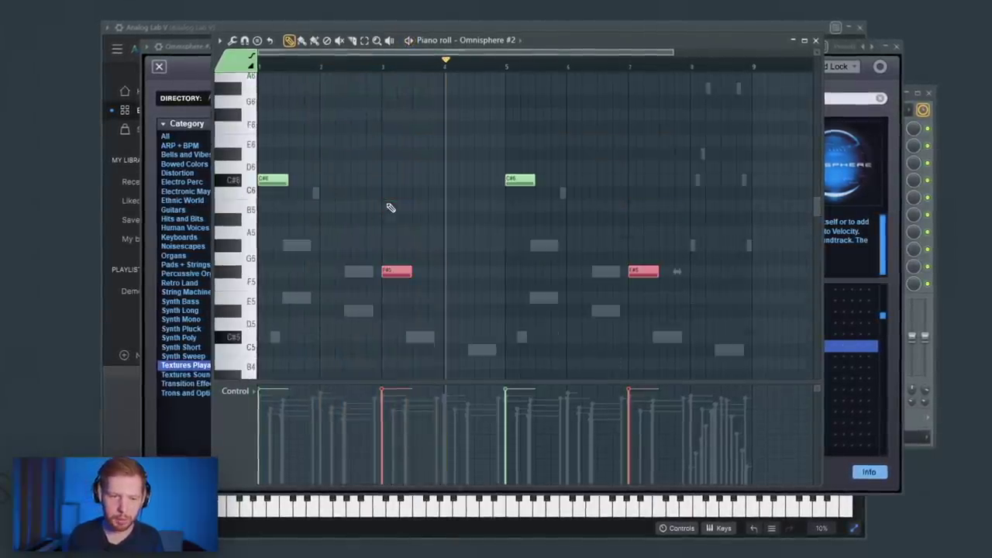
pyautogui.click(381, 62)
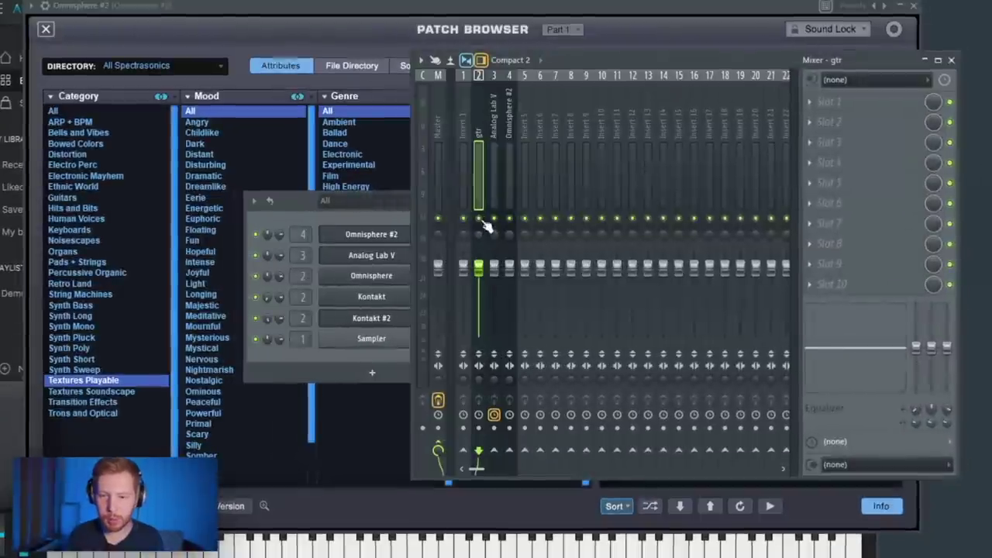
# Add EchoBoy to slot 1 of the gtr insert in Ping-Pong mode, raising its feedback and low and high cuts and lowering the mix
pyautogui.click(837, 103)
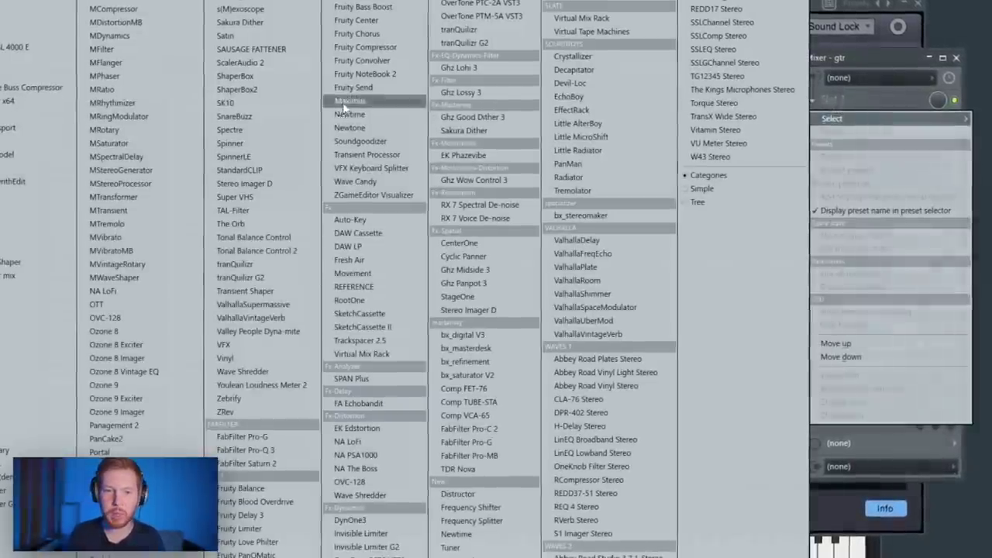
pyautogui.click(589, 97)
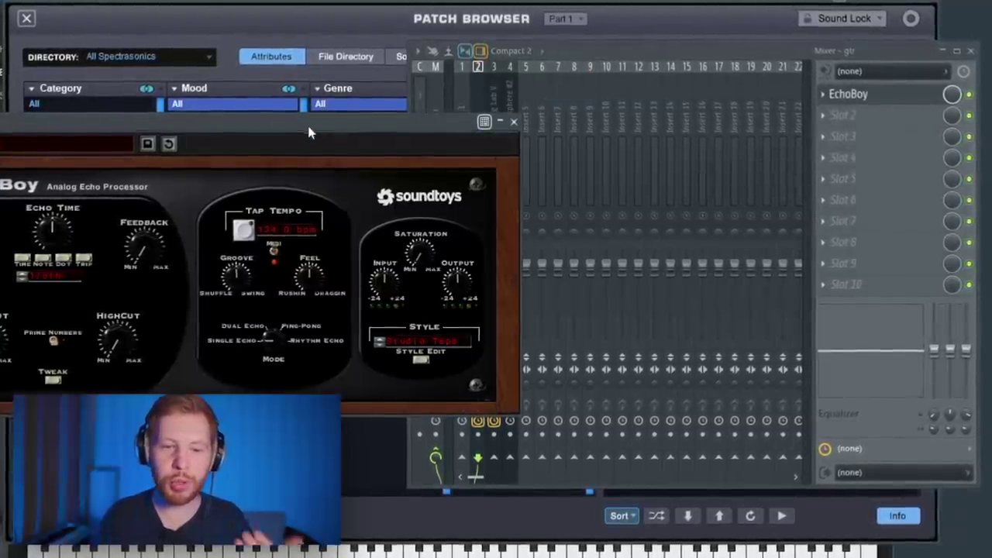
pyautogui.moveTo(310, 127); pyautogui.dragTo(470, 117)
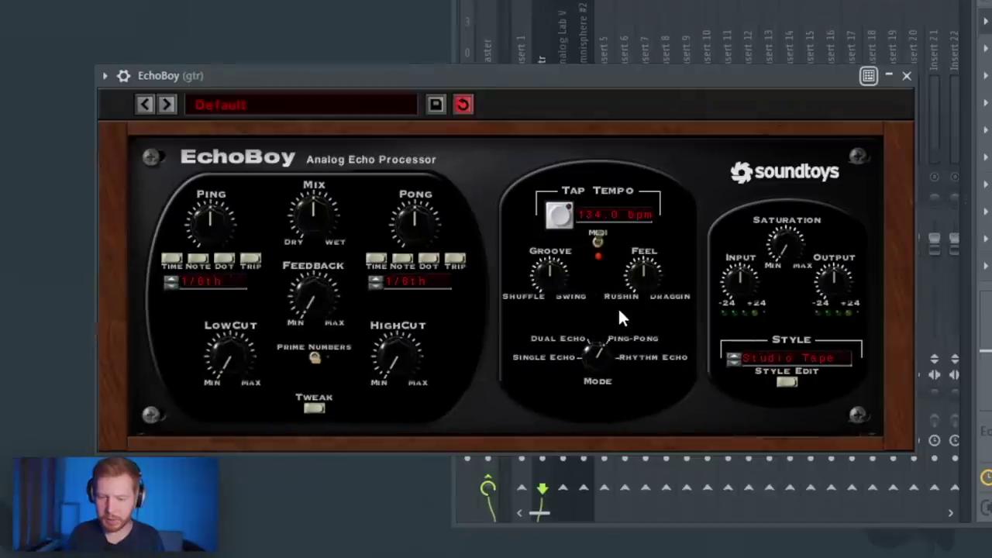
pyautogui.moveTo(542, 95); pyautogui.dragTo(574, 42)
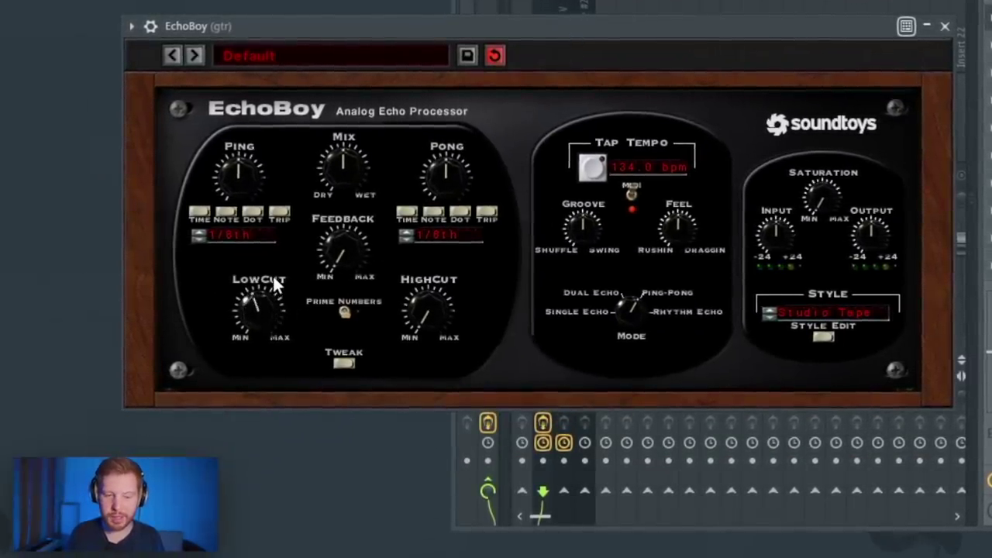
pyautogui.moveTo(529, 28); pyautogui.dragTo(544, 23)
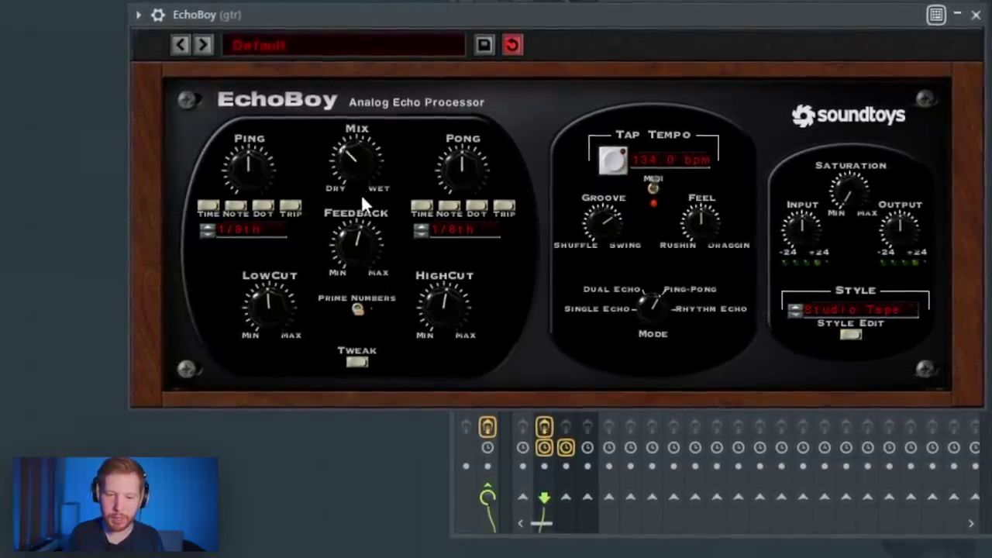
pyautogui.moveTo(513, 13); pyautogui.dragTo(486, 10)
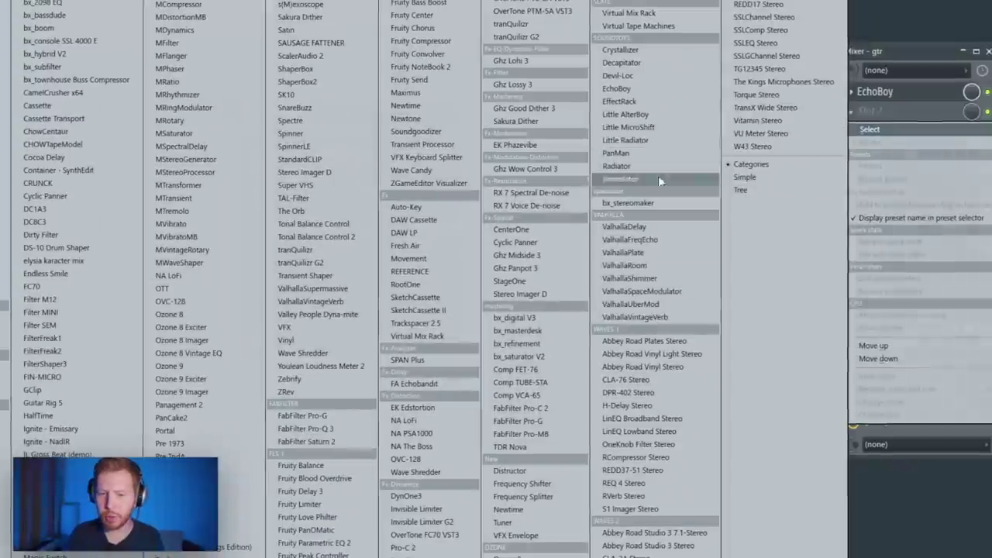
# Add ValhallaVintageVerb to slot 2 of the gtr insert, load the Tiled Room preset and set its mix to 32%
pyautogui.click(670, 318)
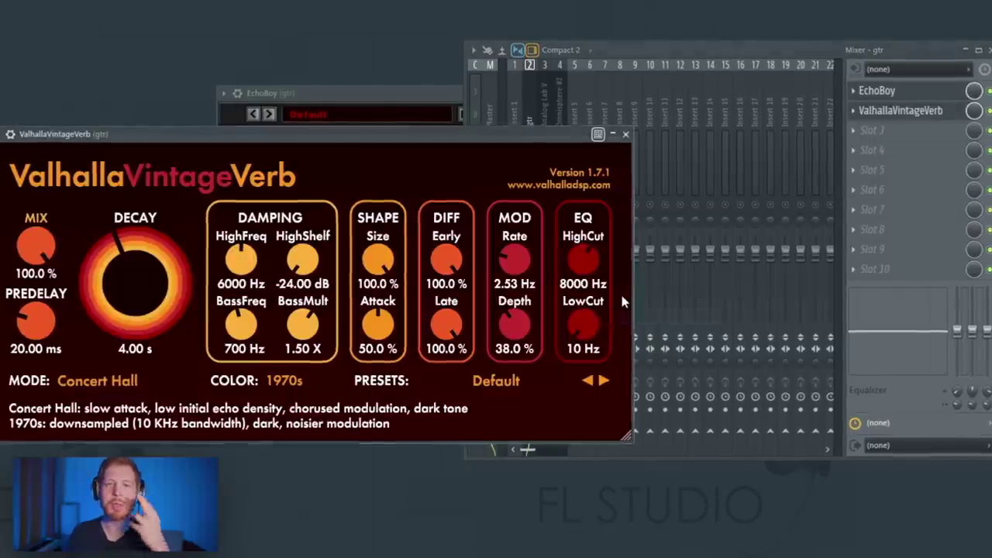
pyautogui.moveTo(403, 142); pyautogui.dragTo(503, 91)
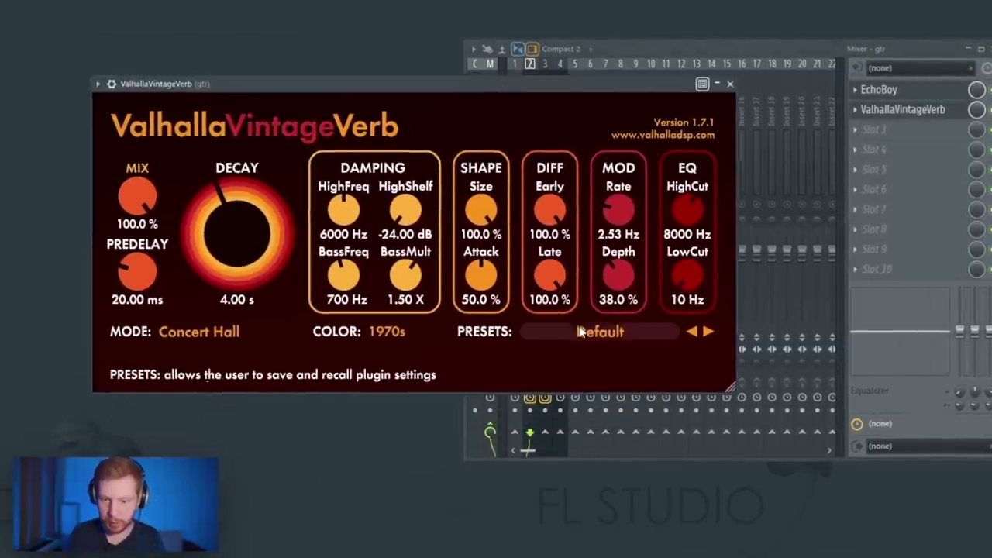
pyautogui.click(600, 331)
pyautogui.moveTo(580, 252)
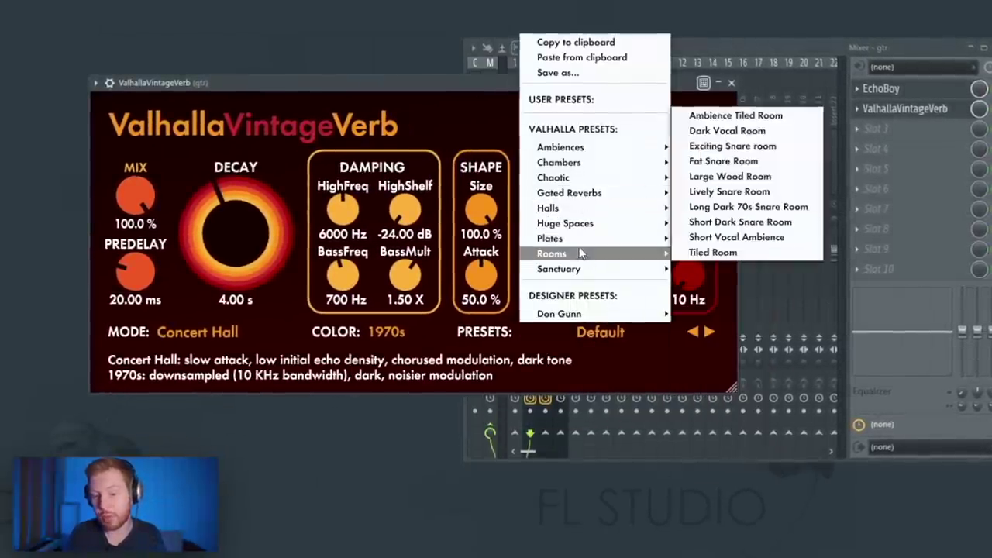
pyautogui.click(714, 253)
pyautogui.moveTo(457, 81); pyautogui.dragTo(527, 83)
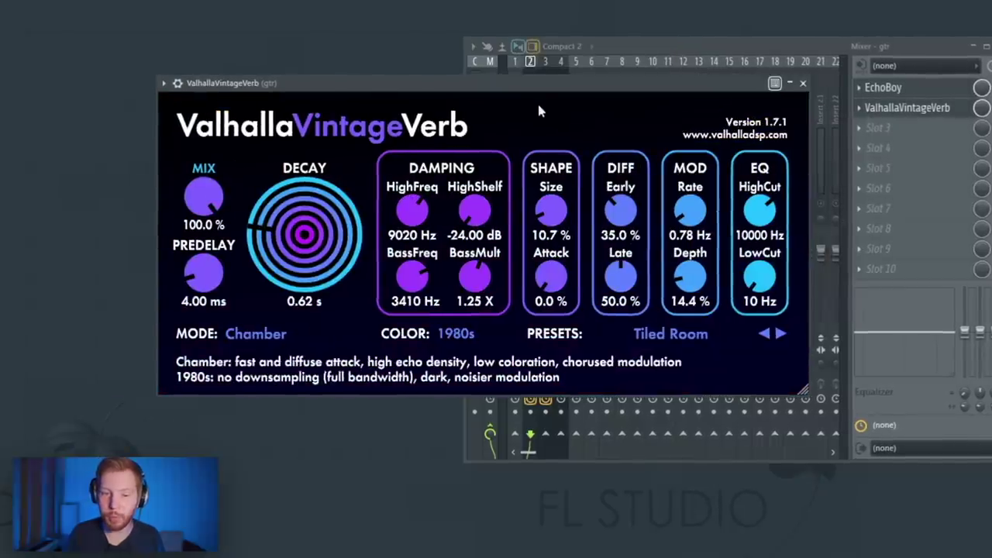
pyautogui.moveTo(203, 197); pyautogui.dragTo(187, 317)
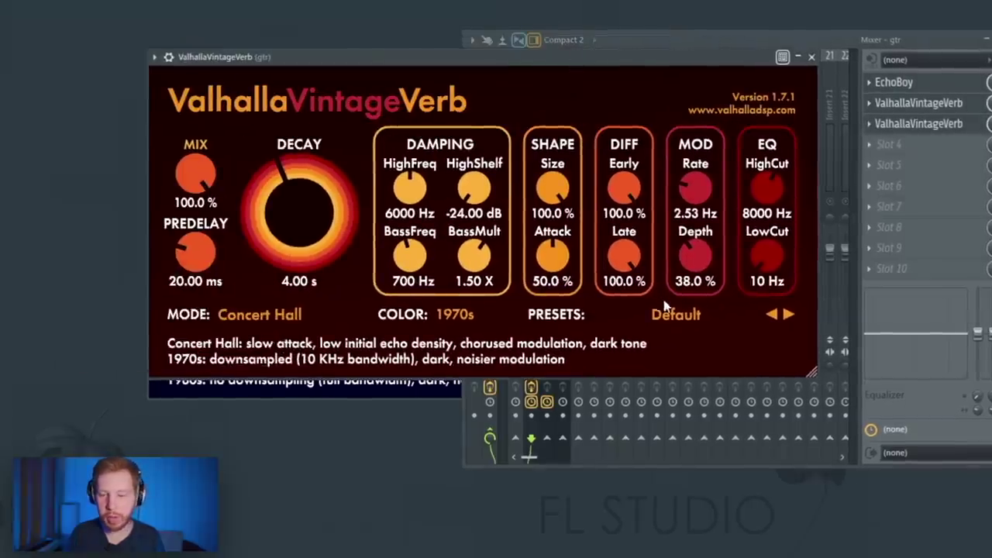
# Load the Large Plate preset in a second ValhallaVintageVerb in slot 3 of the gtr insert and reduce its mix
pyautogui.click(672, 314)
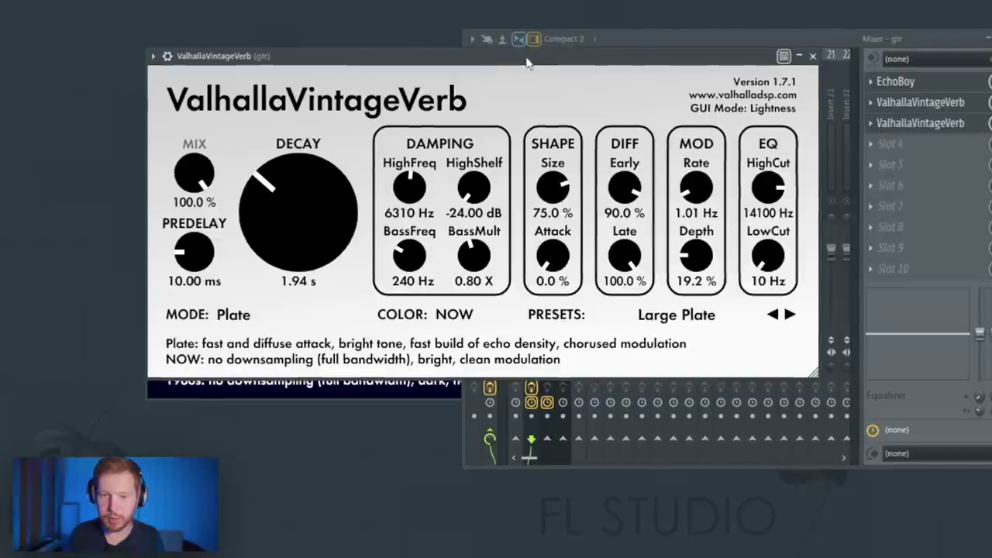
pyautogui.moveTo(524, 56); pyautogui.dragTo(587, 69)
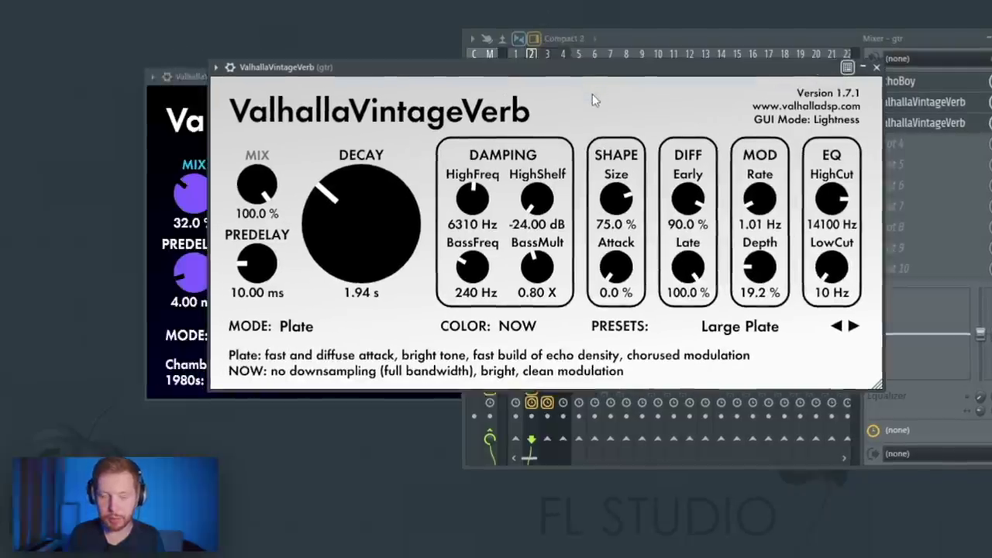
pyautogui.moveTo(257, 186); pyautogui.dragTo(264, 302)
pyautogui.moveTo(258, 191); pyautogui.dragTo(258, 199)
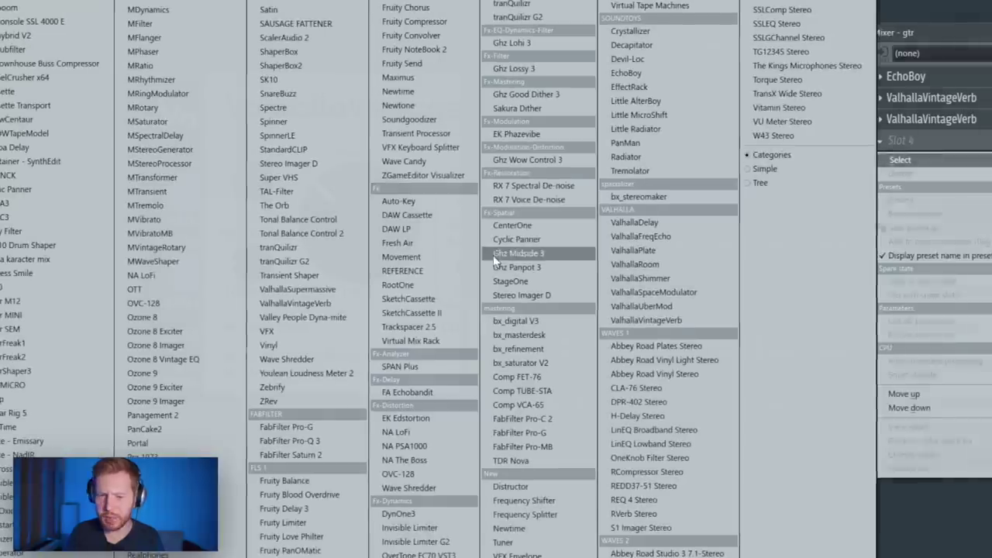
# Add FabFilter Pro-Q 3 to slot 4 with a slight low-mid dip and a low shelf of -22.58 dB at 35.11 Hz, Q 0.3
pyautogui.click(289, 440)
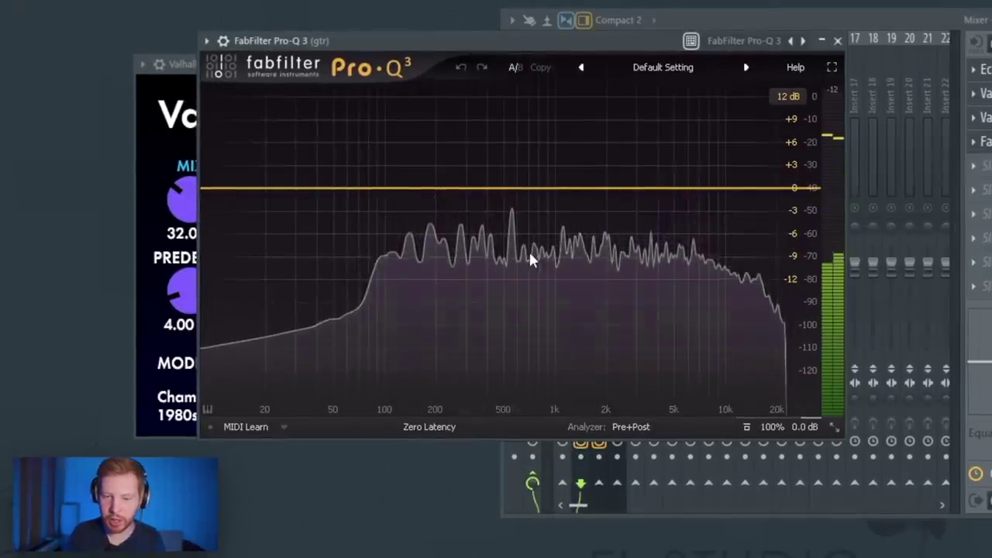
pyautogui.click(413, 200)
pyautogui.moveTo(229, 205); pyautogui.dragTo(307, 337)
pyautogui.moveTo(306, 216); pyautogui.dragTo(307, 226)
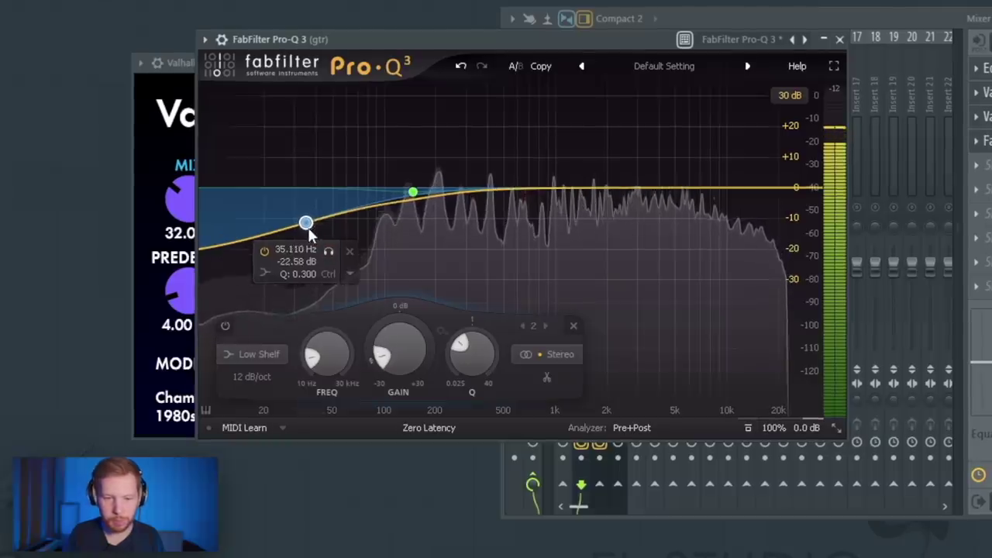
# Add a mid-only bell band that cuts about 7 dB around 1.3 kHz with a Q of 1
pyautogui.click(617, 201)
pyautogui.click(769, 354)
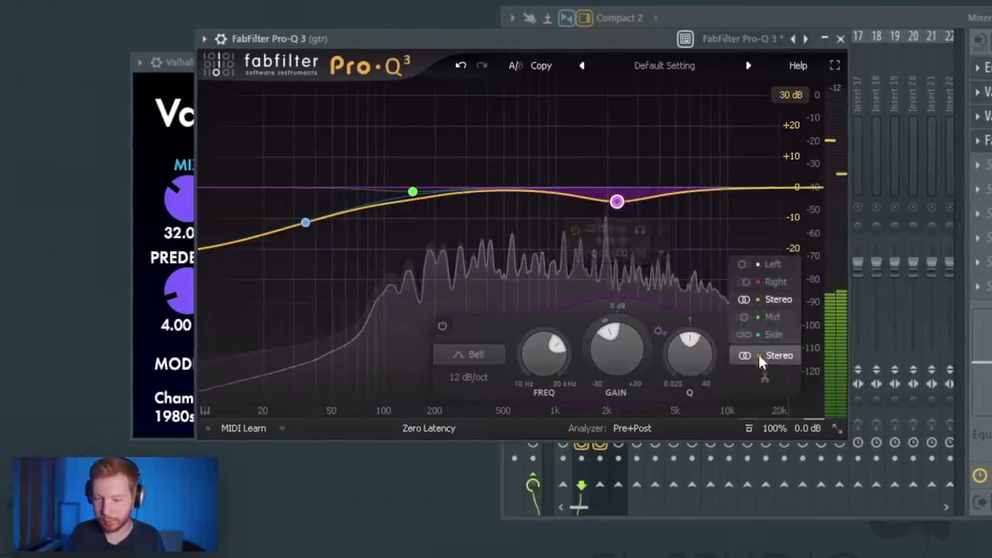
pyautogui.click(773, 317)
pyautogui.moveTo(616, 201); pyautogui.dragTo(585, 203)
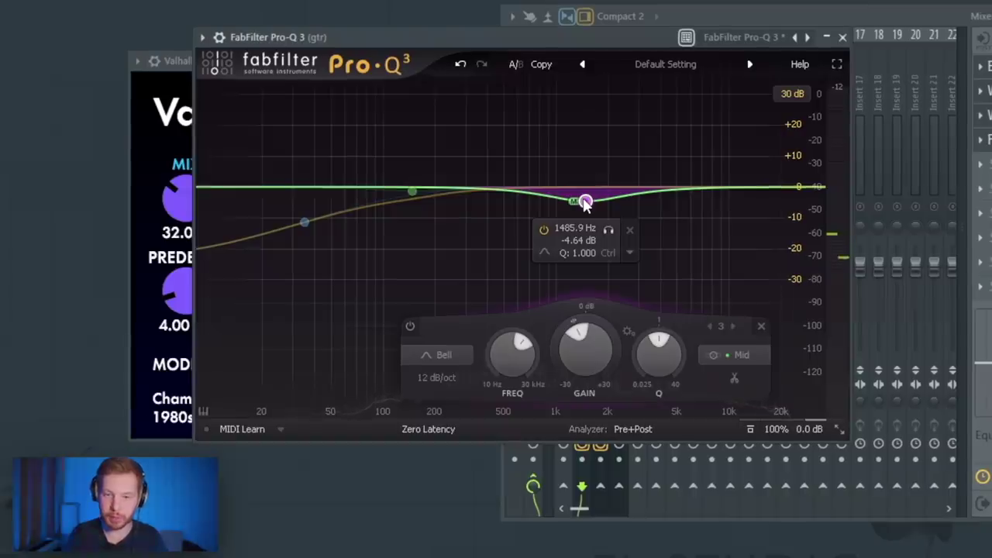
pyautogui.moveTo(584, 201)
pyautogui.mouseDown()
pyautogui.moveTo(567, 203)
pyautogui.moveTo(577, 206)
pyautogui.mouseUp()
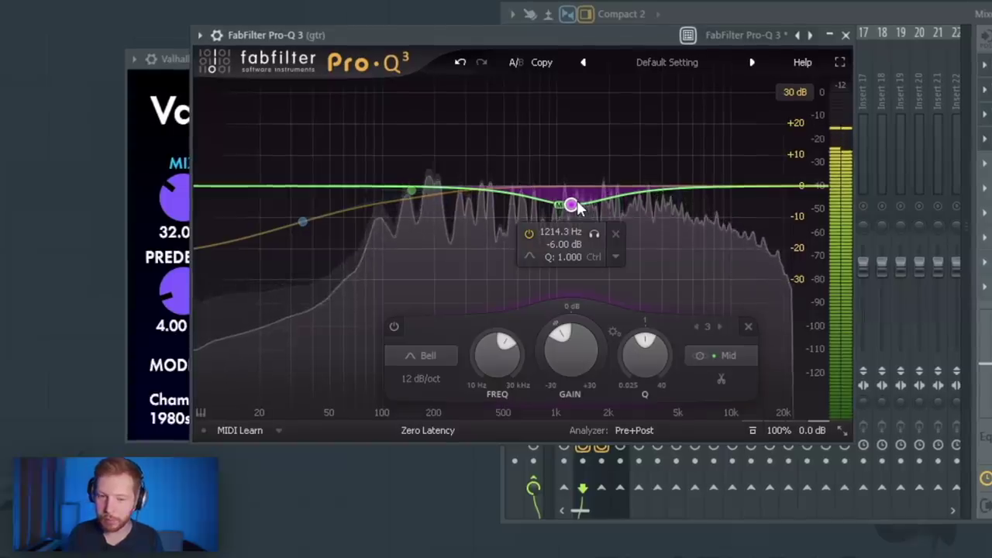
pyautogui.moveTo(571, 205); pyautogui.dragTo(576, 207)
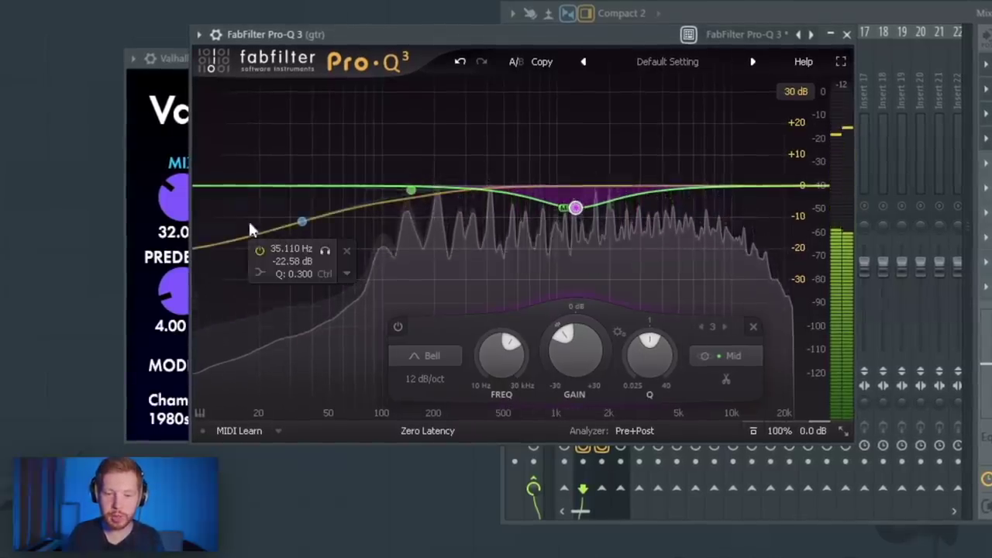
# Add a side-only low shelf band to the gtr Pro-Q 3 that cuts the lows around 90 Hz
pyautogui.moveTo(222, 186); pyautogui.dragTo(373, 234)
pyautogui.click(557, 356)
pyautogui.click(557, 336)
pyautogui.scroll(2, 365, 235)
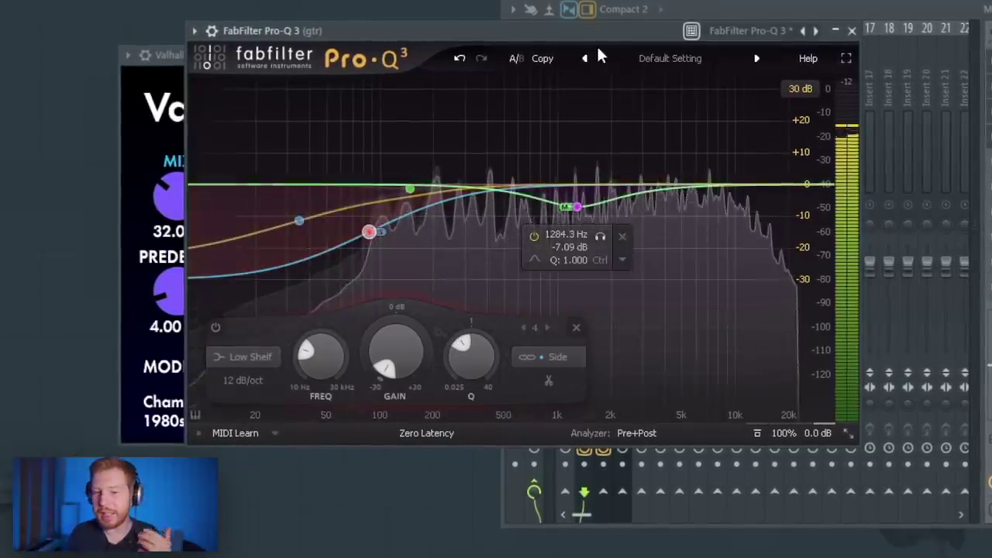
pyautogui.moveTo(583, 34); pyautogui.dragTo(632, 25)
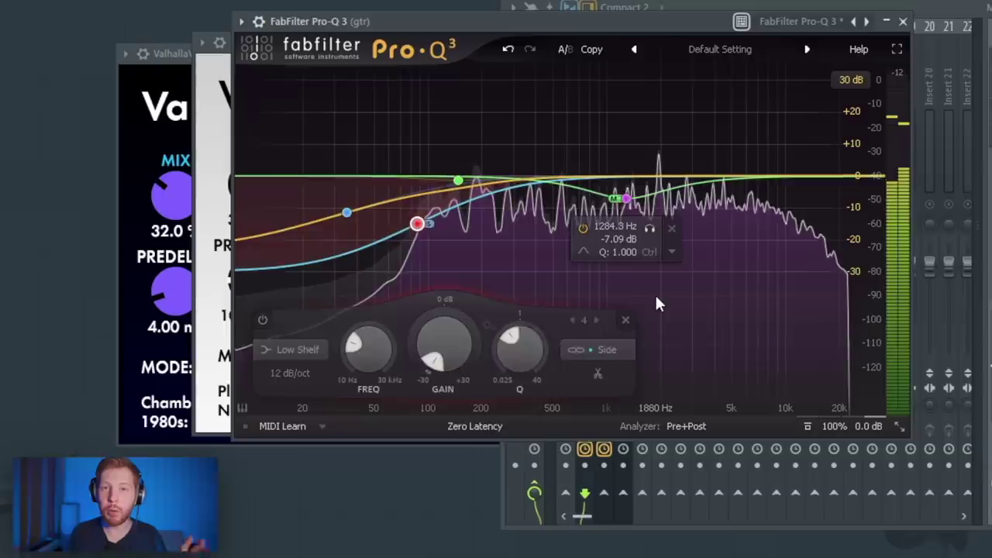
pyautogui.moveTo(655, 296)
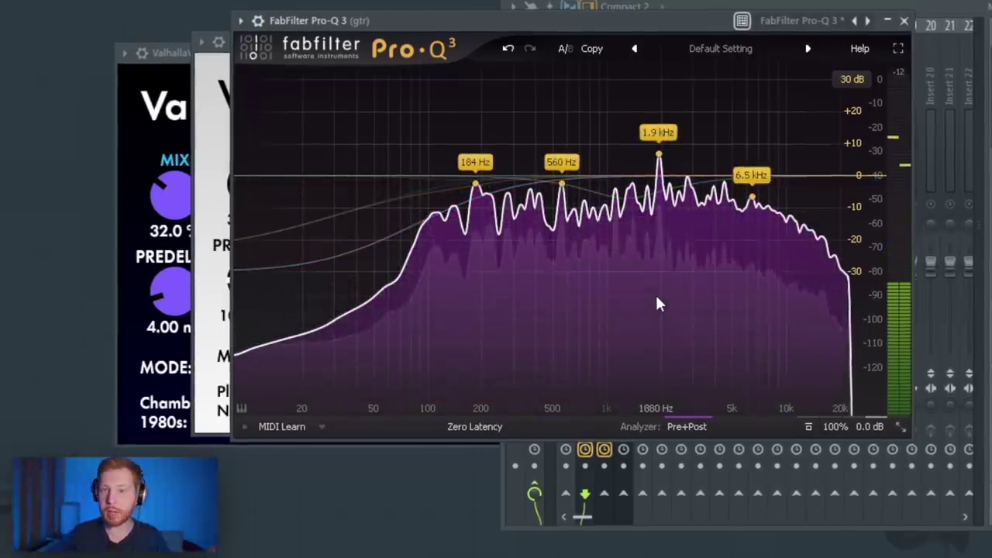
pyautogui.click(417, 224)
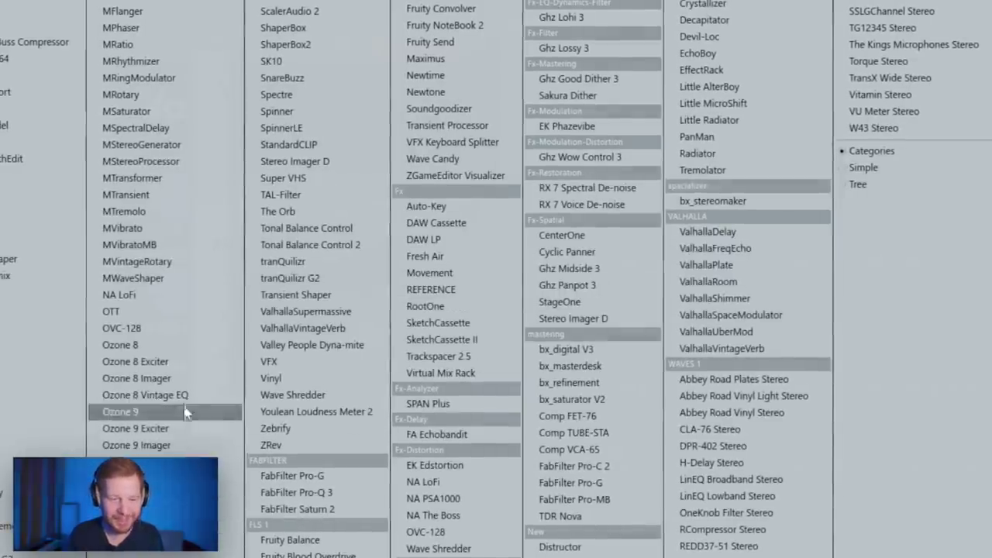
# Add Ozone 8 Imager to slot 5 of the gtr insert and set its upper crossover to 13.8 kHz
pyautogui.click(185, 384)
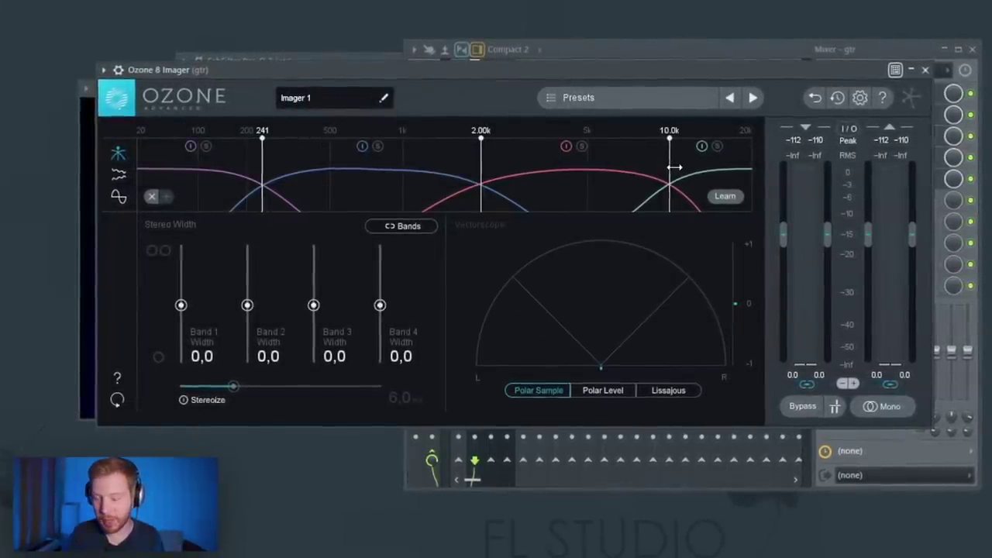
pyautogui.moveTo(674, 167); pyautogui.dragTo(713, 178)
pyautogui.moveTo(492, 71); pyautogui.dragTo(514, 77)
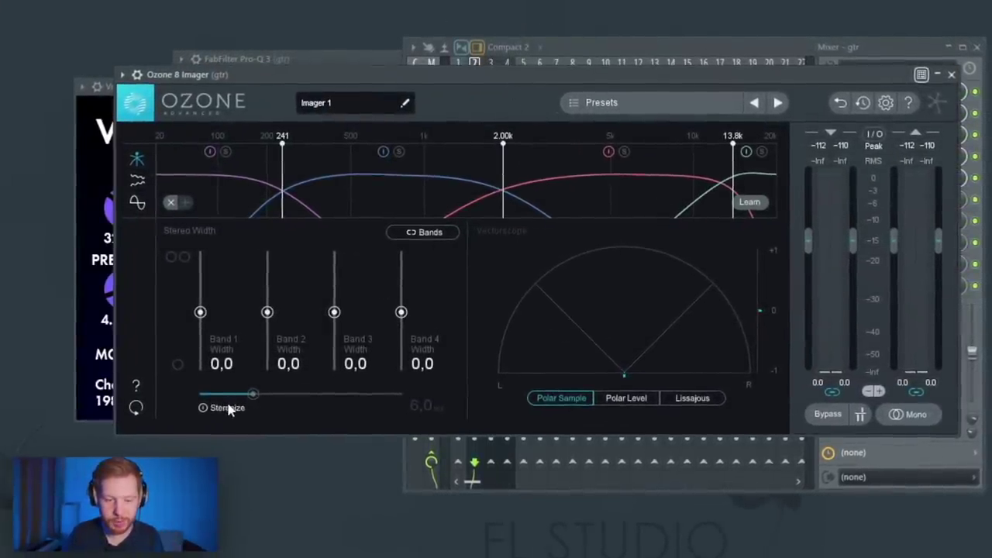
# Enable Stereoize in Ozone 8 Imager and widen band 2 to 27.8 and band 3 to 40.5
pyautogui.click(227, 408)
pyautogui.press('space')
pyautogui.moveTo(334, 314); pyautogui.dragTo(334, 290)
pyautogui.moveTo(265, 313); pyautogui.dragTo(264, 295)
pyautogui.moveTo(333, 292); pyautogui.dragTo(332, 288)
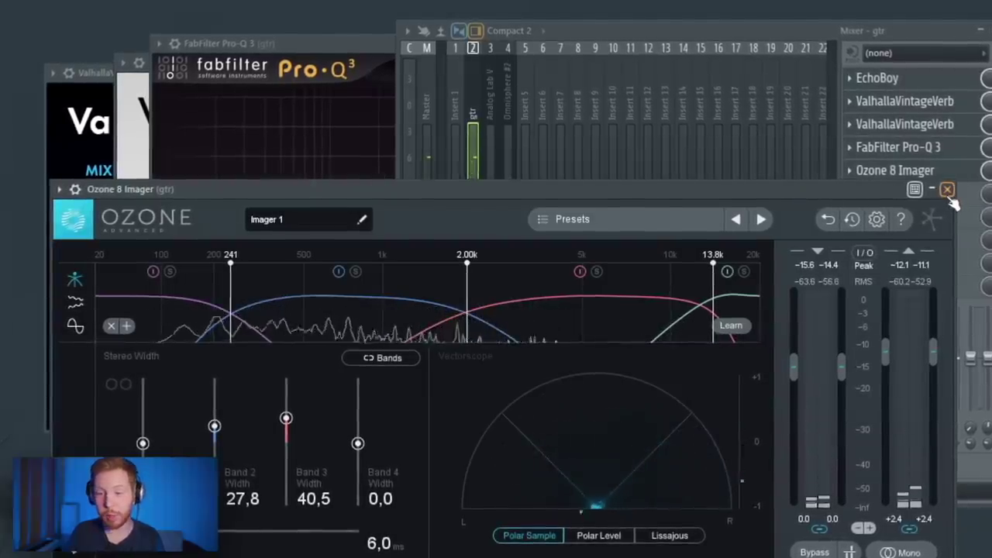
pyautogui.click(952, 194)
# Add EchoBoy to slot 2 of the Analog Lab V mixer insert
pyautogui.click(496, 109)
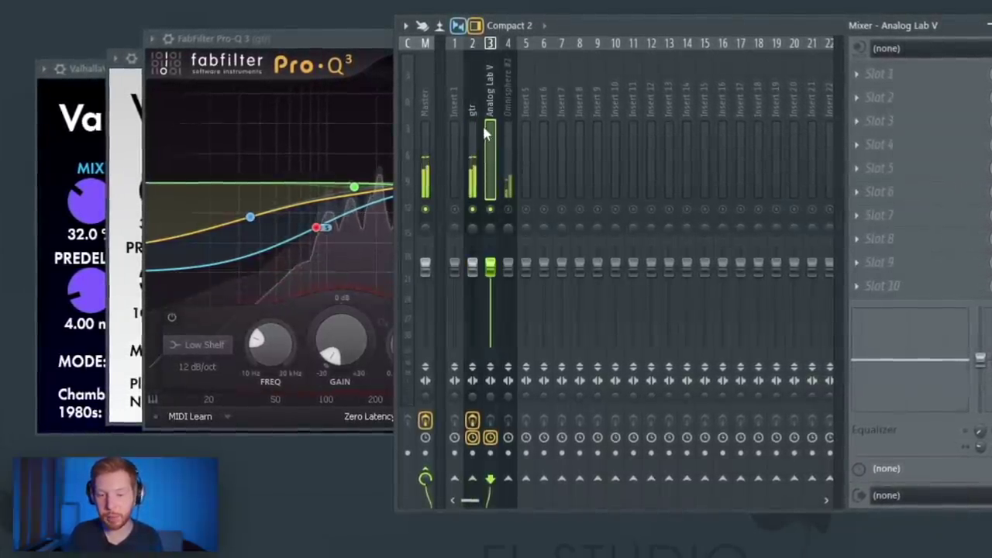
pyautogui.click(877, 97)
pyautogui.moveTo(891, 115)
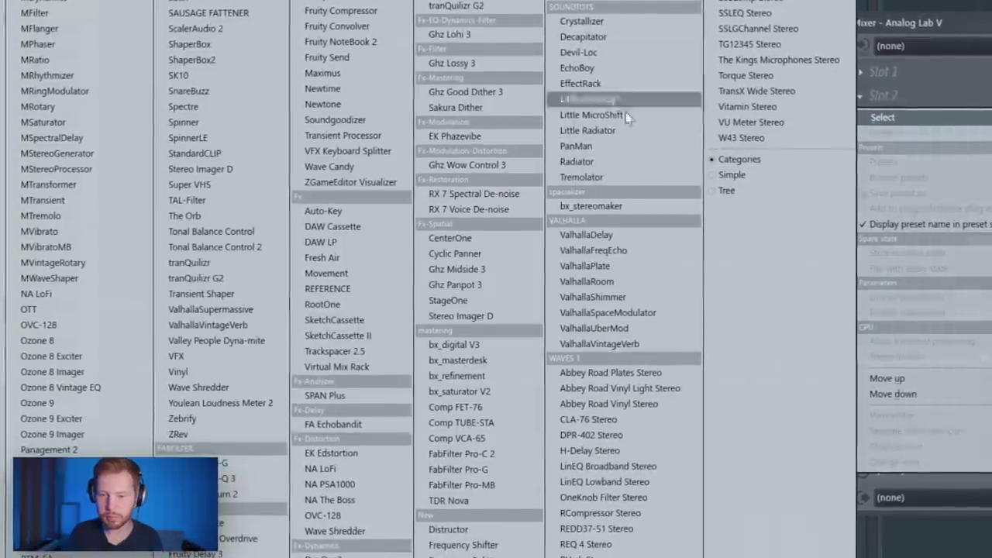
pyautogui.click(607, 70)
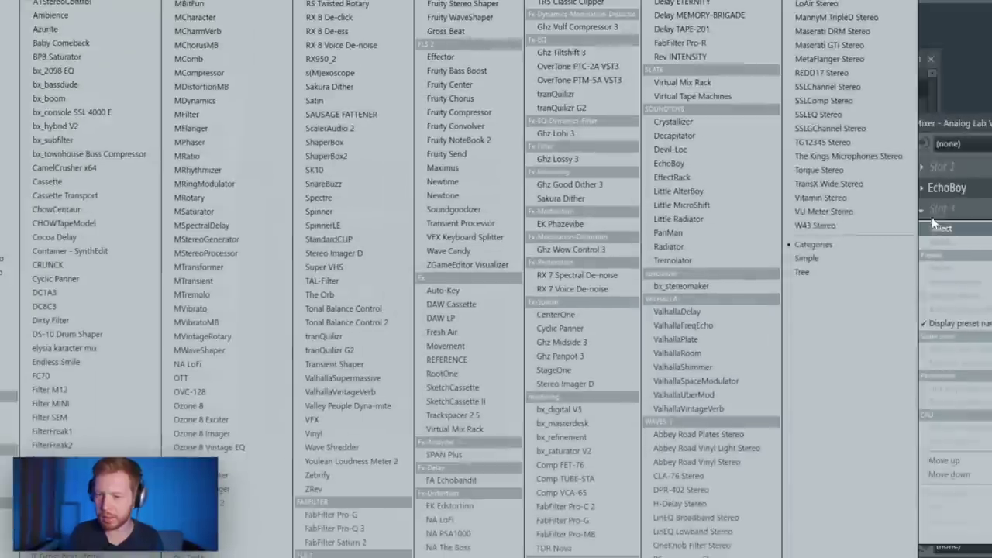
# Add ValhallaVintageVerb with the Large Plate preset at 42% mix to slot 3 and lower the Analog Lab V insert's fader
pyautogui.click(696, 408)
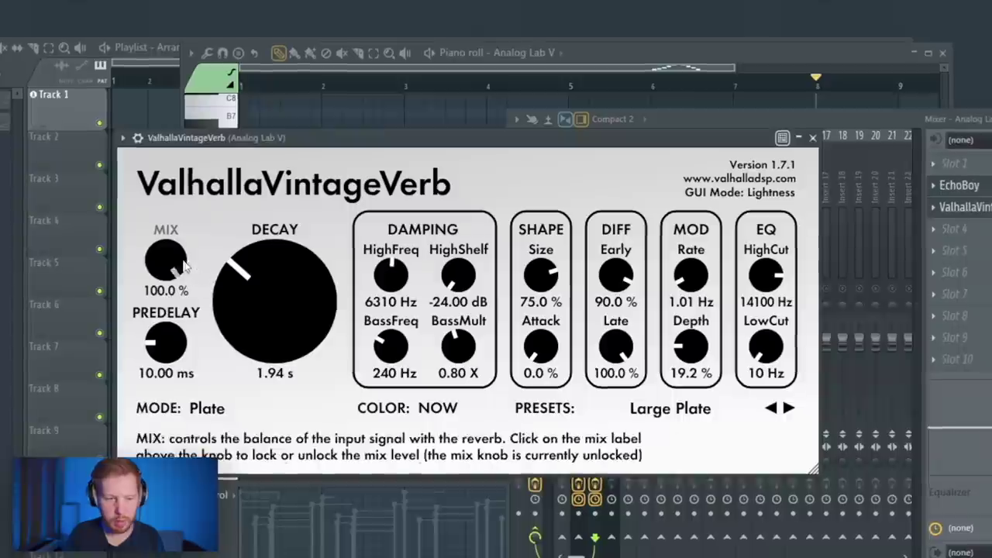
pyautogui.moveTo(185, 265)
pyautogui.mouseDown()
pyautogui.moveTo(175, 280)
pyautogui.moveTo(200, 276)
pyautogui.mouseUp()
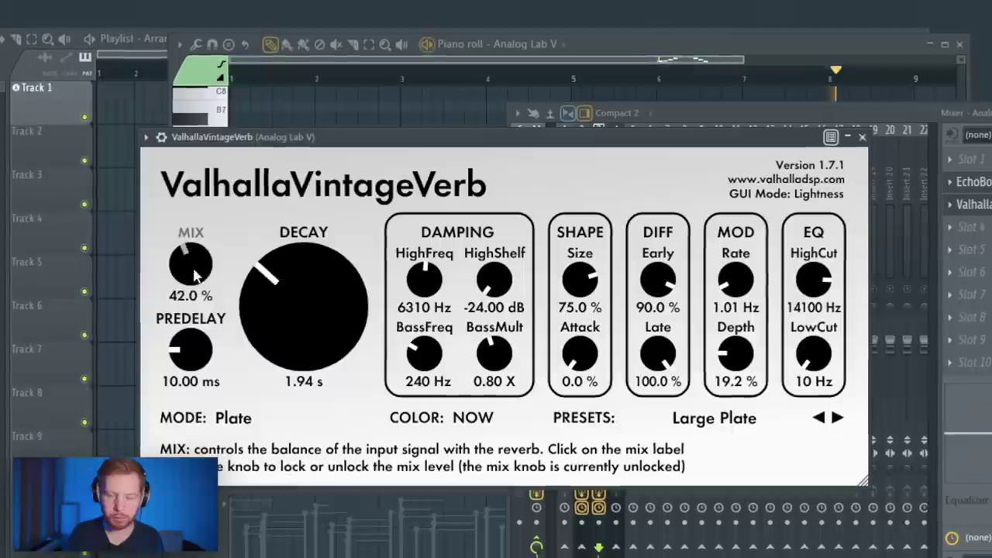
pyautogui.press('space')
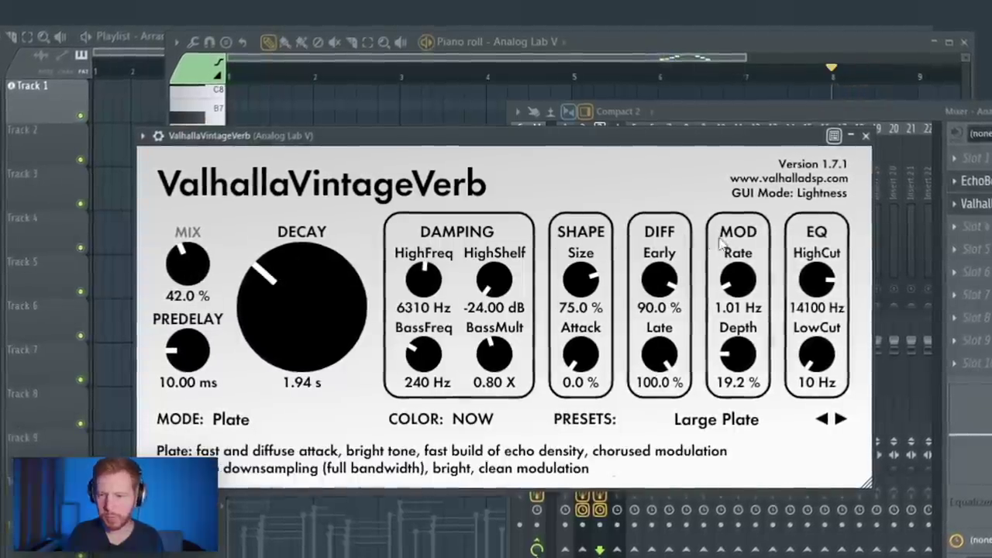
pyautogui.click(913, 111)
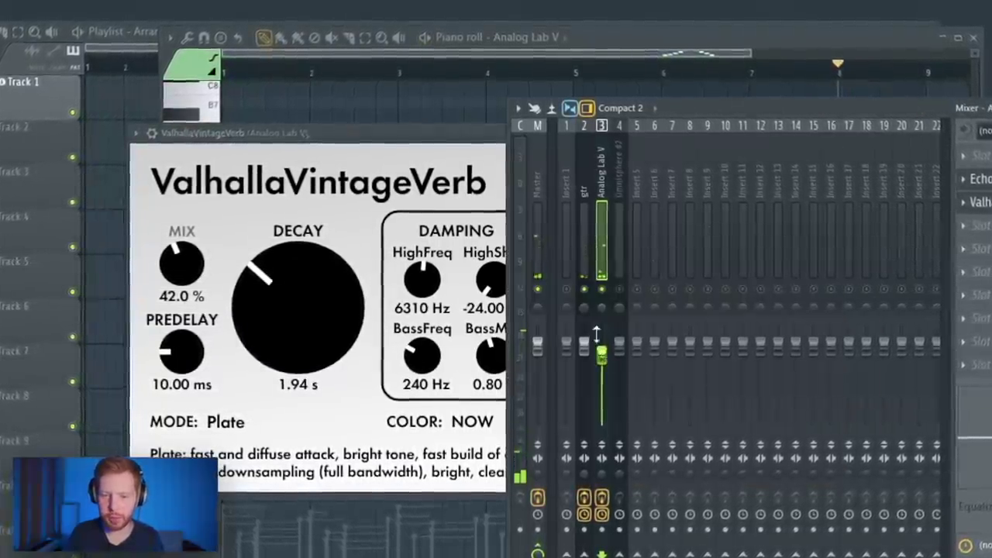
# Cut the low band of the Omnisphere #2 insert with the mixer equalizer
pyautogui.click(618, 283)
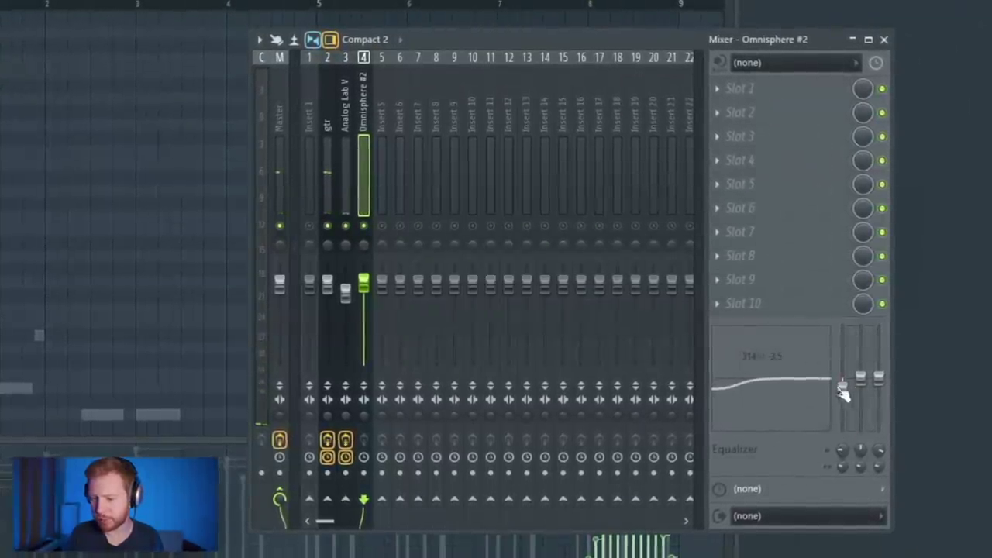
pyautogui.moveTo(843, 388); pyautogui.dragTo(844, 403)
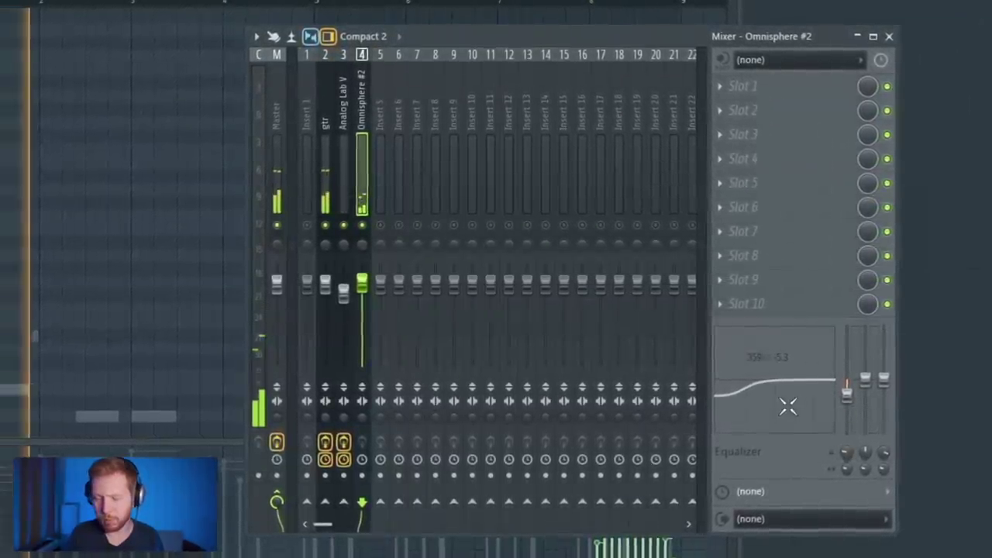
pyautogui.moveTo(850, 395); pyautogui.dragTo(853, 403)
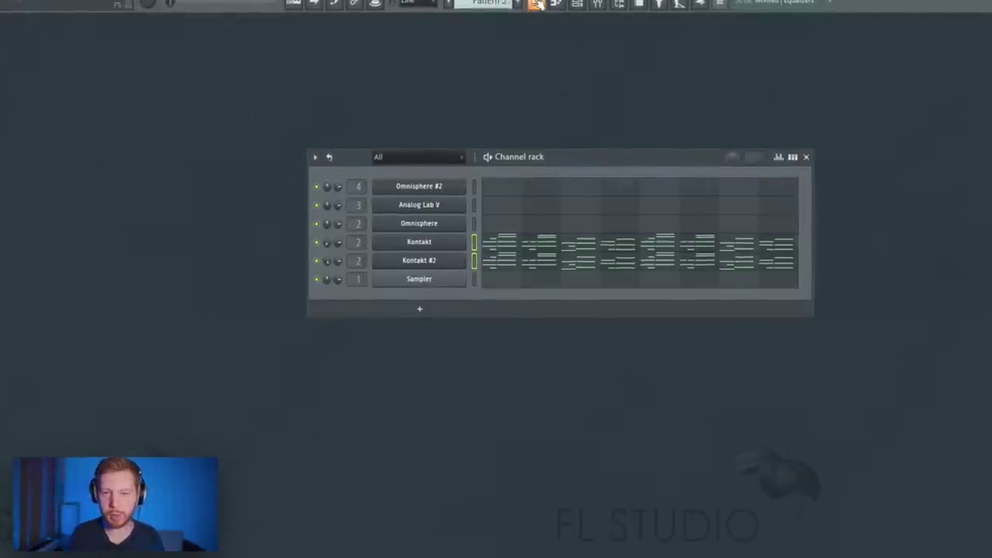
# Place Pattern 3 on Track 2 of the playlist at bar 1 and replace it with a consolidated audio clip
pyautogui.click(540, 5)
pyautogui.click(172, 110)
pyautogui.moveTo(355, 153); pyautogui.dragTo(355, 74)
pyautogui.hotkey('shift', 'Down')
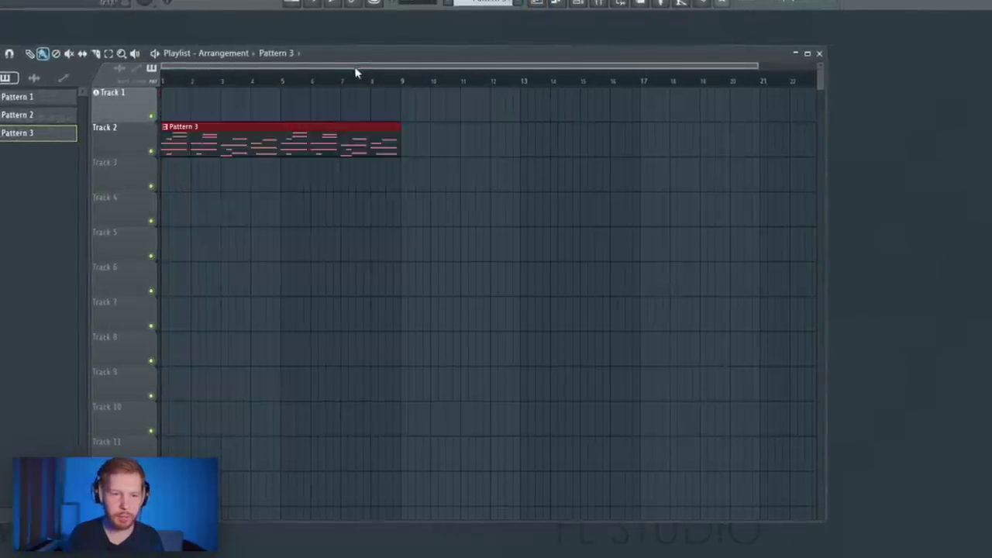
pyautogui.hotkey('ctrl', 'alt', 'c')
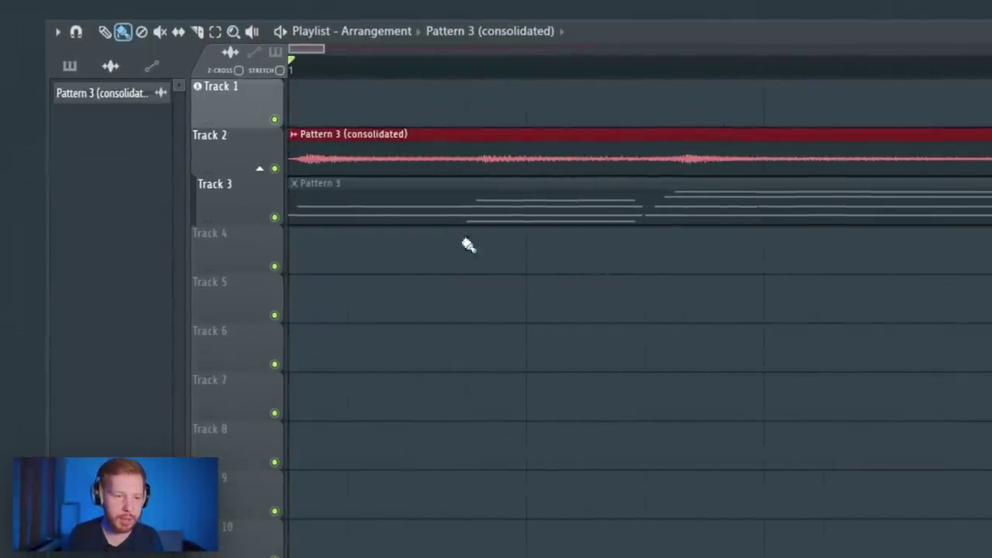
pyautogui.rightClick(349, 211)
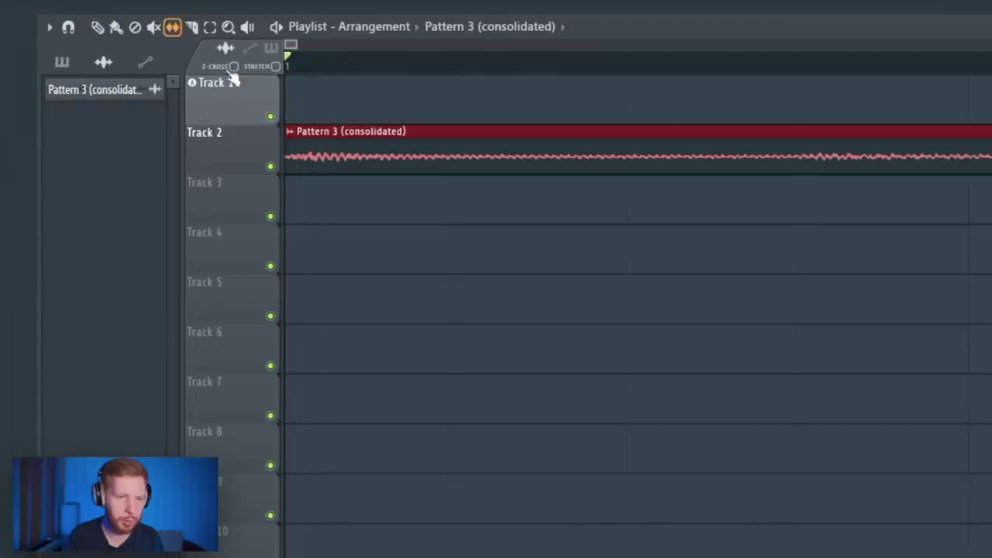
# Arrange the consolidated audio as two four-bar clips on Track 2 and route its channel to mixer track 2 (gtr)
pyautogui.press('space')
pyautogui.scroll(-5, 367, 243)
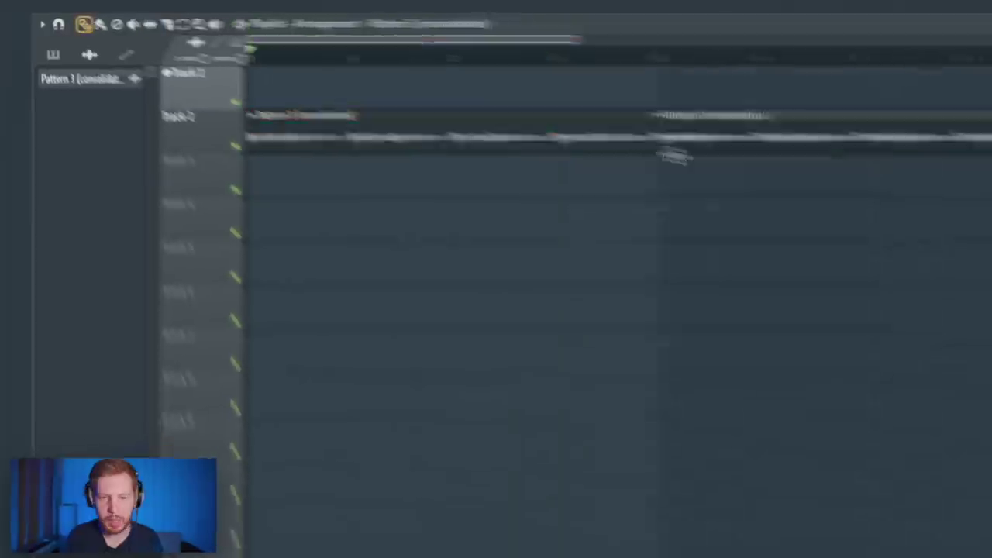
pyautogui.doubleClick(621, 125)
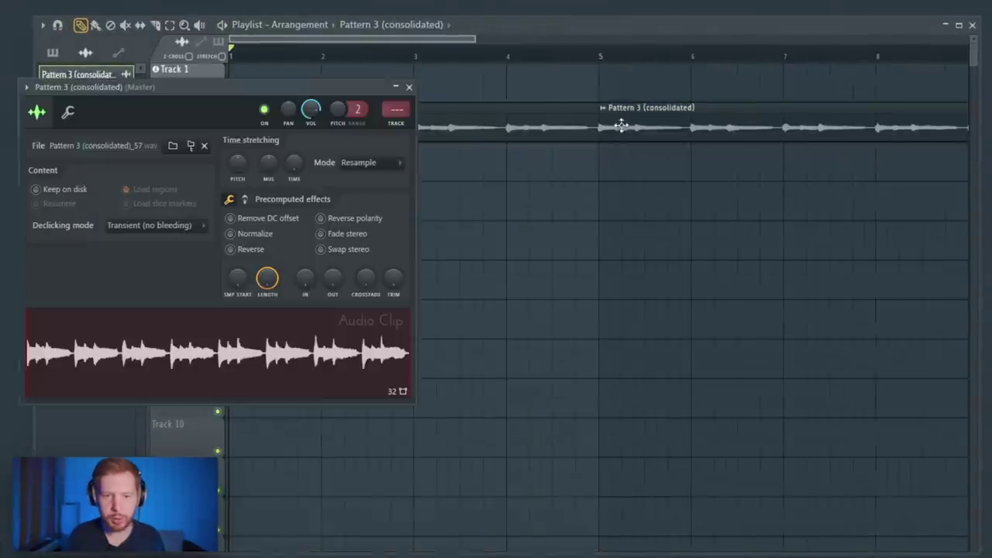
# Cut the notes of the Kontakt and Kontakt #2 channels out of Pattern 2
pyautogui.press('F6')
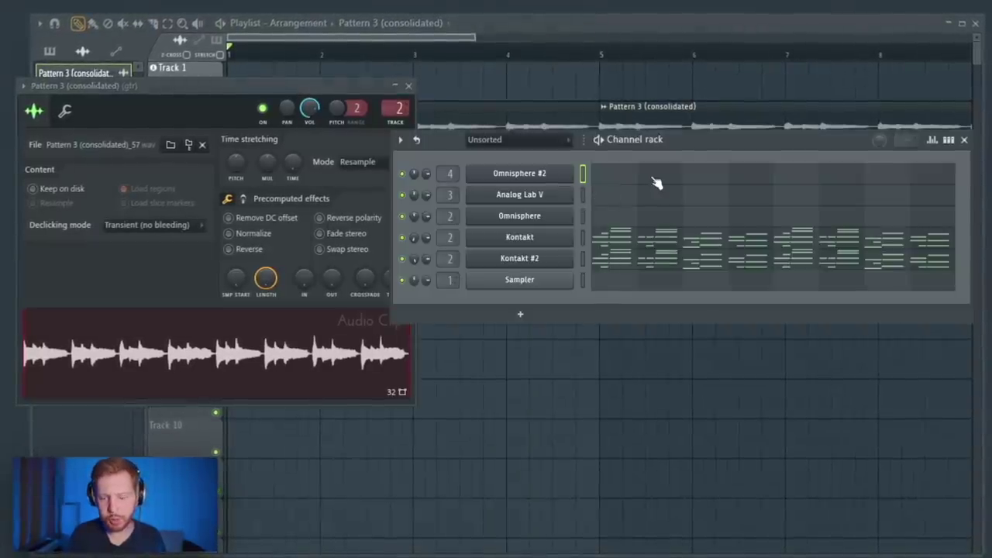
pyautogui.click(583, 239)
pyautogui.rightClick(584, 259)
pyautogui.hotkey('ctrl', 'x')
pyautogui.press('F5')
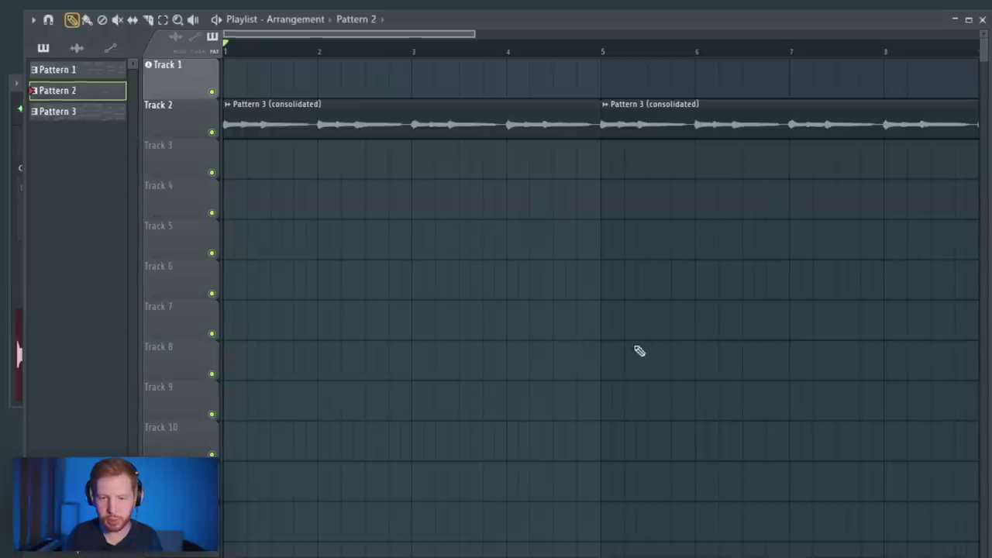
# Place Pattern 2 at bar 1 on a track below the consolidated audio and play the arrangement
pyautogui.moveTo(583, 268); pyautogui.dragTo(250, 239)
pyautogui.press('space')
pyautogui.scroll(-3, 394, 379)
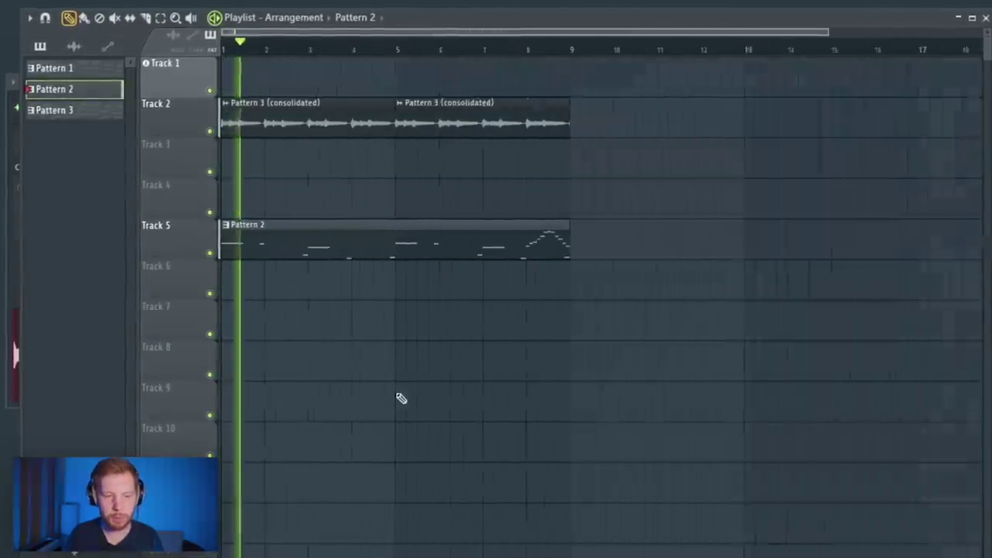
# In Kontakt's piano roll, write a descending A5, G#5, F#5 run starting at bar 3, holding F#5 until bar 4
pyautogui.press('F6')
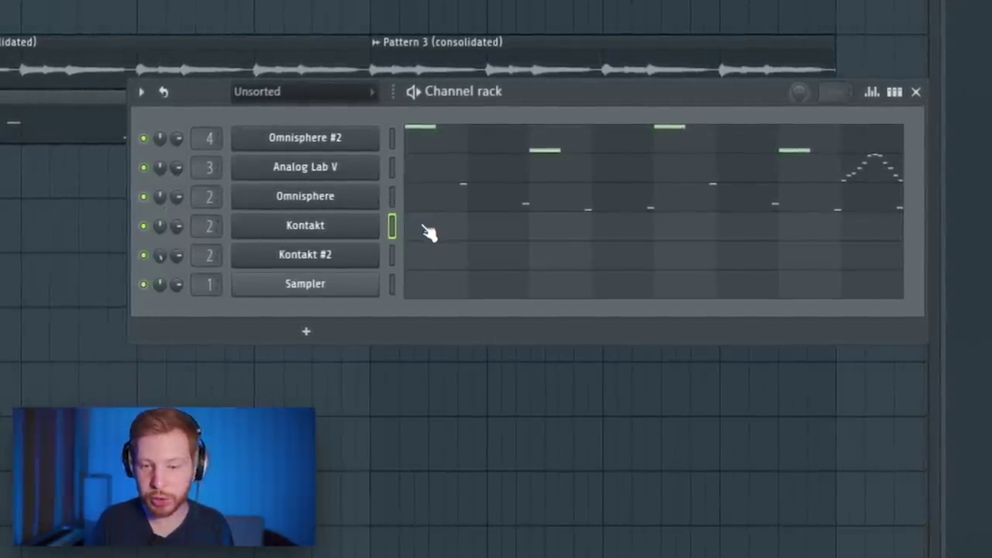
pyautogui.click(429, 233)
pyautogui.click(337, 70)
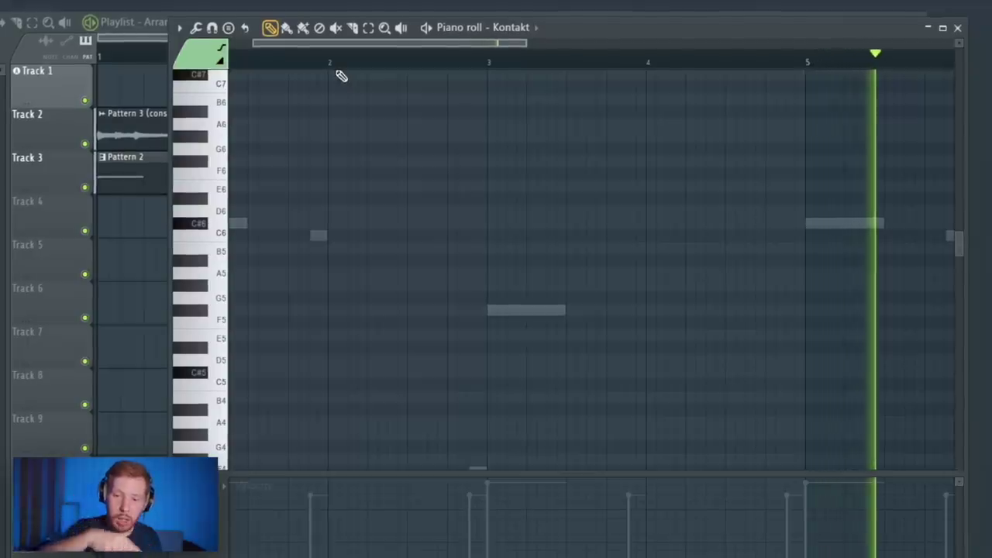
pyautogui.press('space')
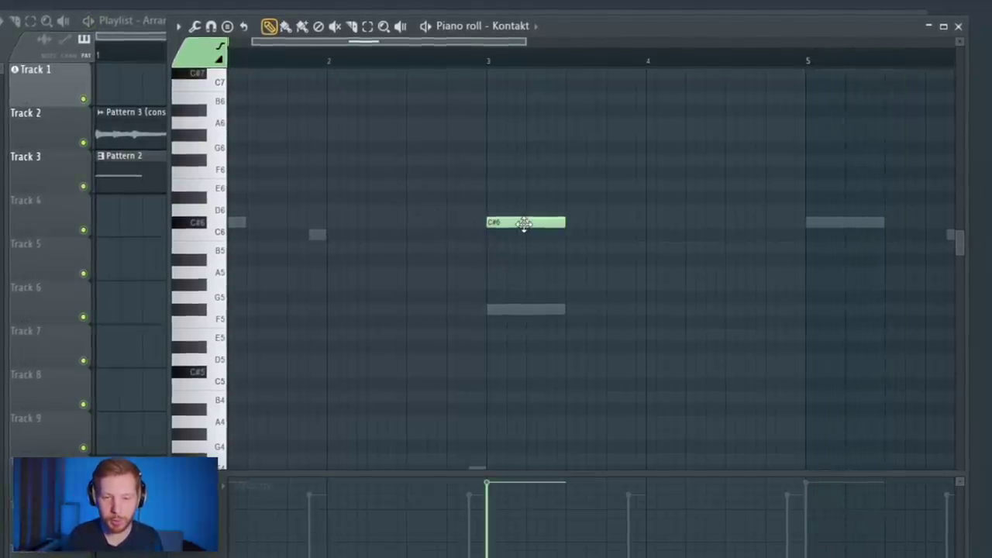
pyautogui.moveTo(524, 224); pyautogui.dragTo(527, 270)
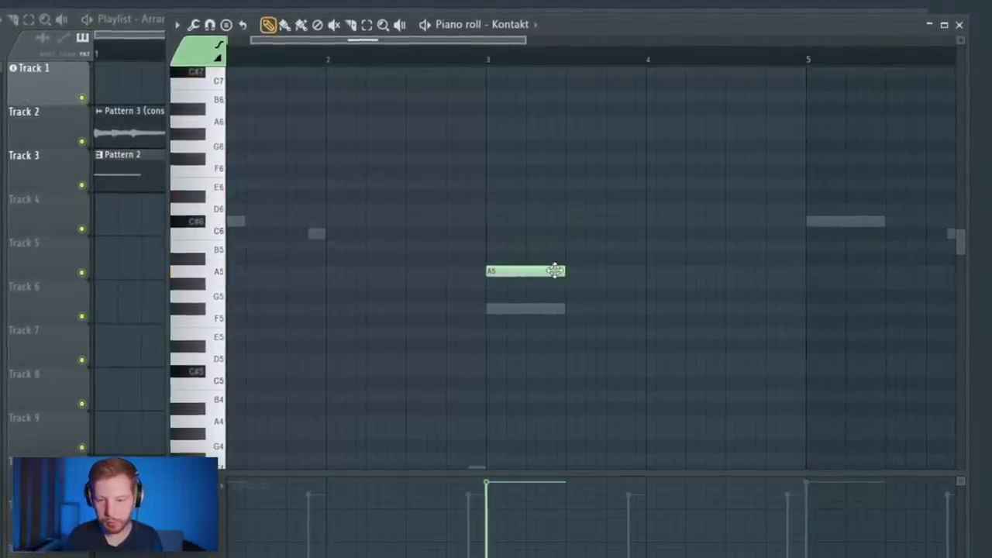
pyautogui.scroll(2, 516, 275)
pyautogui.click(545, 285)
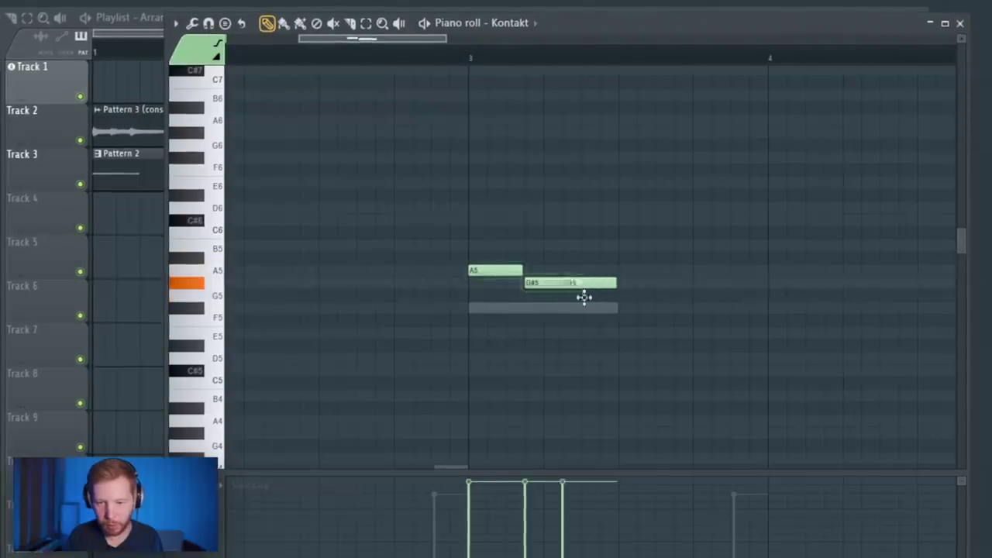
pyautogui.press('space')
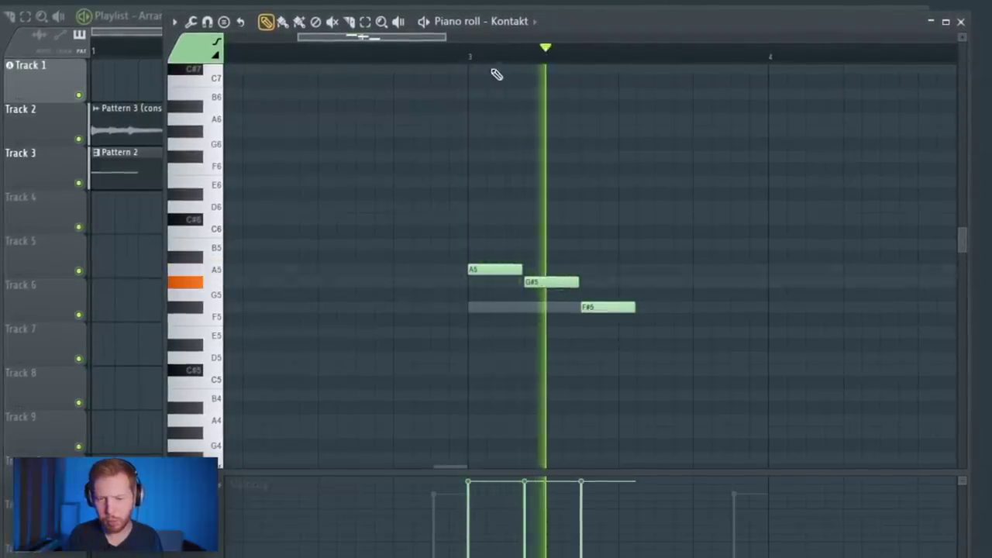
pyautogui.press('space')
pyautogui.press('space')
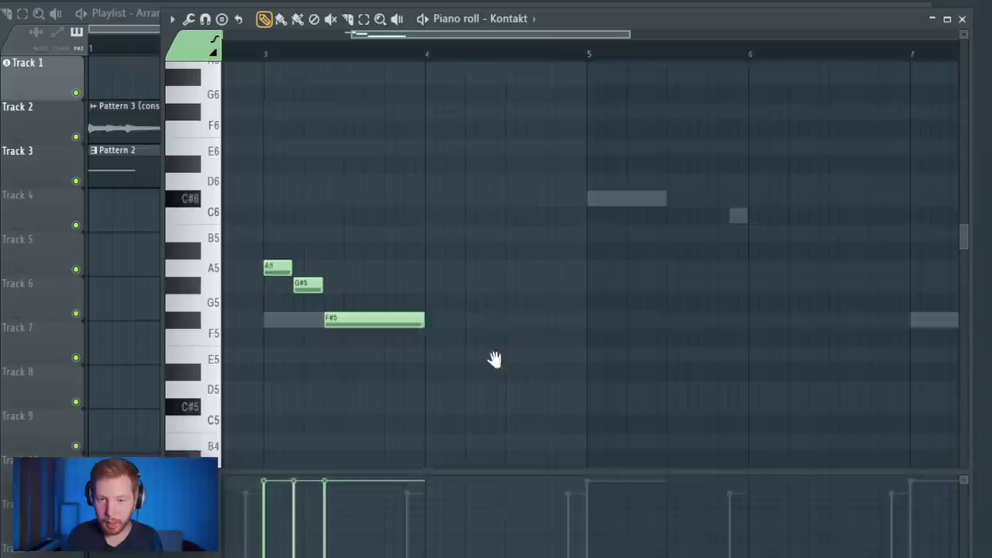
# Write a descending E6, D#6, C#6 run starting at bar 5 in Kontakt's piano roll and play it back
pyautogui.moveTo(495, 359); pyautogui.dragTo(437, 373)
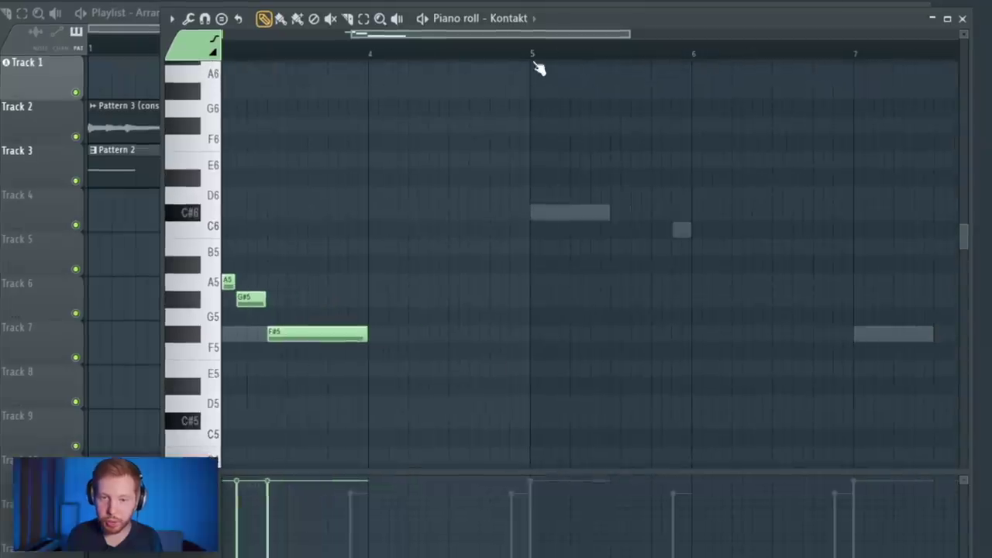
pyautogui.moveTo(624, 220); pyautogui.dragTo(629, 166)
pyautogui.scroll(3, 631, 177)
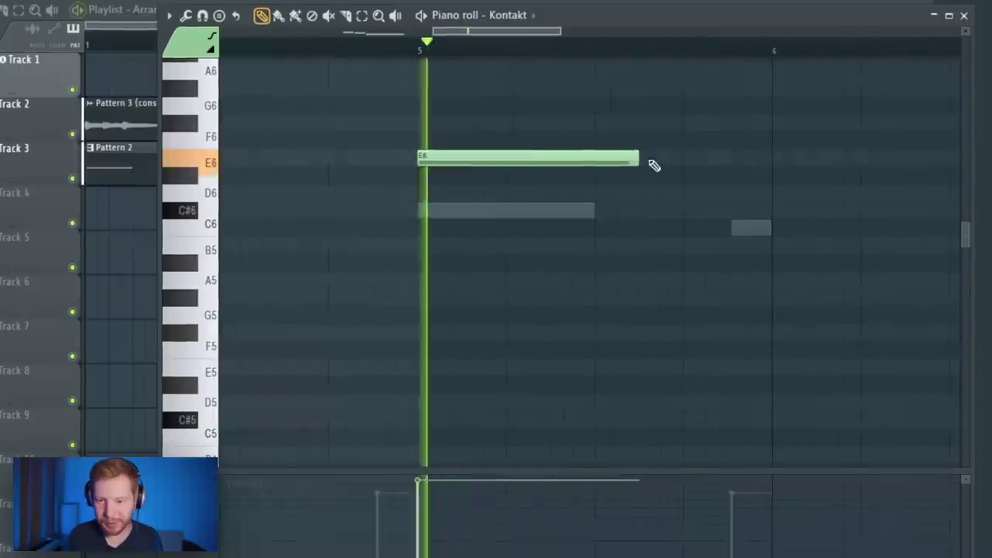
pyautogui.click(565, 209)
pyautogui.press('space')
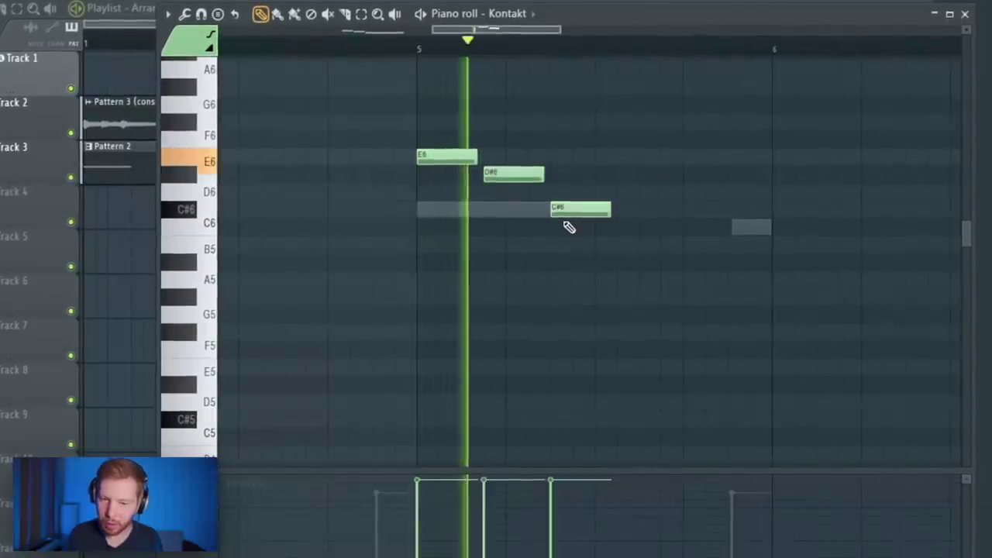
# Extend the C#6 note to bar 6, lengthen E6 and D#6 to close the gaps, and play the run
pyautogui.press('space')
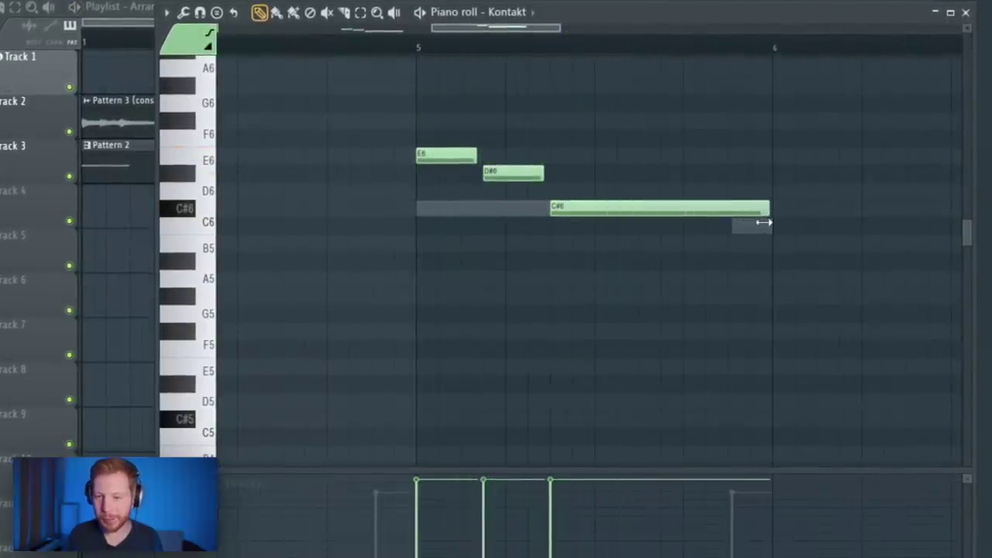
pyautogui.press('space')
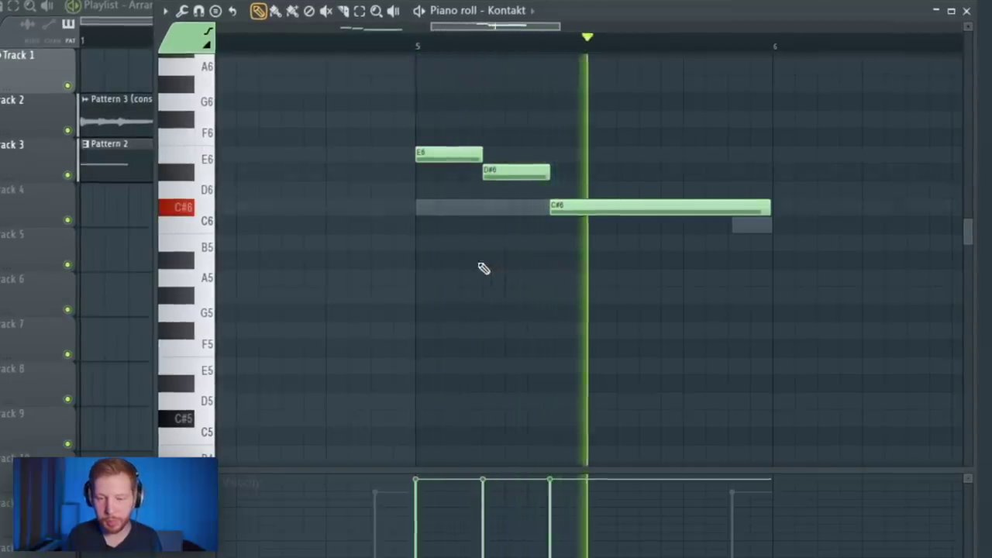
pyautogui.scroll(-3, 468, 273)
pyautogui.press('space')
# Make the note velocities descend across both Kontakt runs at bars 3 and 5, and play from bar 3
pyautogui.moveTo(492, 280); pyautogui.dragTo(806, 283)
pyautogui.moveTo(388, 130); pyautogui.dragTo(920, 403)
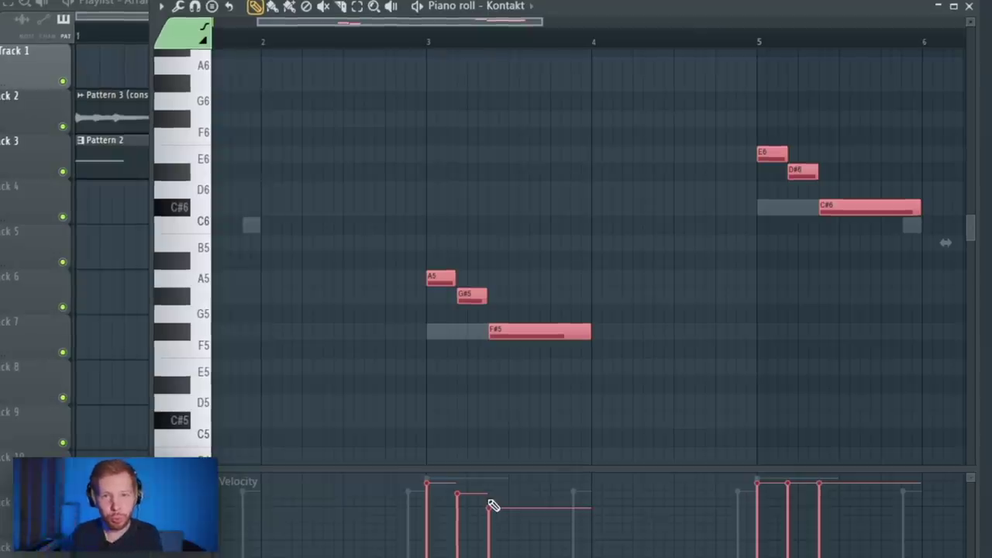
pyautogui.click(431, 38)
pyautogui.press('space')
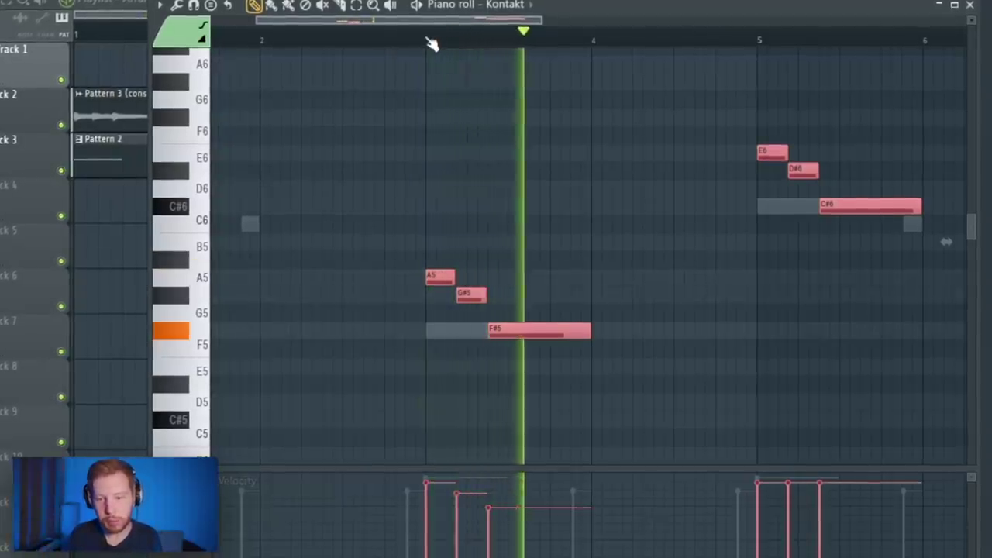
pyautogui.moveTo(758, 489)
pyautogui.mouseDown()
pyautogui.moveTo(764, 505)
pyautogui.moveTo(826, 519)
pyautogui.mouseUp()
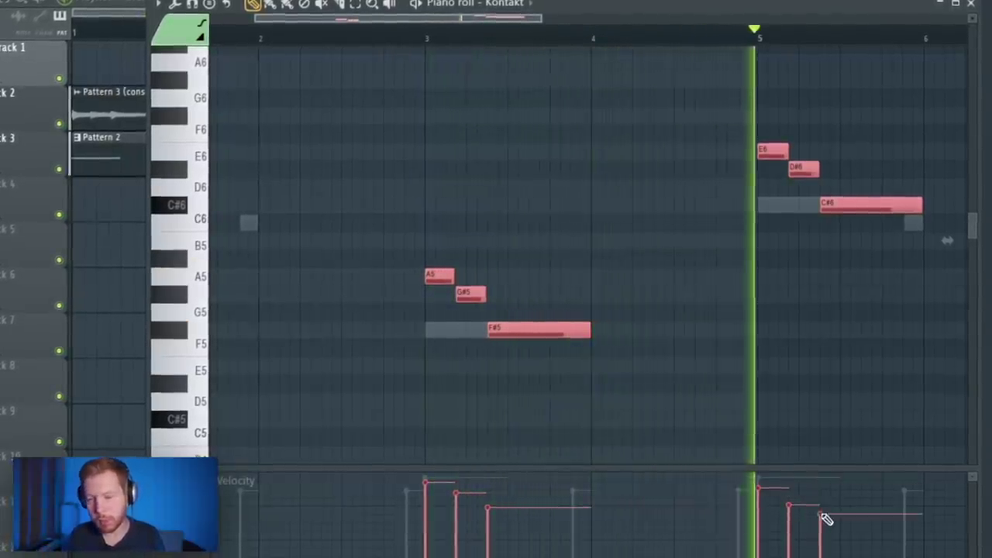
pyautogui.keyDown('ctrl'); pyautogui.click(777, 368); pyautogui.keyUp('ctrl')
pyautogui.press('space')
# Move the Kontakt runs out of Pattern 2 into Pattern 4 and place it at bar 1 on Track 4
pyautogui.scroll(-3, 770, 358)
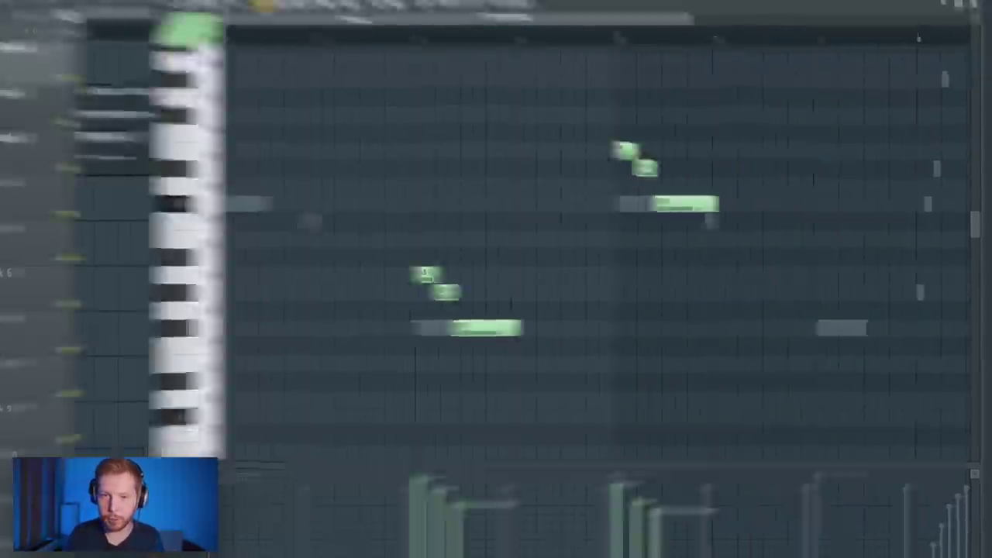
pyautogui.press('F5')
pyautogui.press('F6')
pyautogui.hotkey('ctrl', 'x')
pyautogui.press('F4')
pyautogui.hotkey('ctrl', 'v')
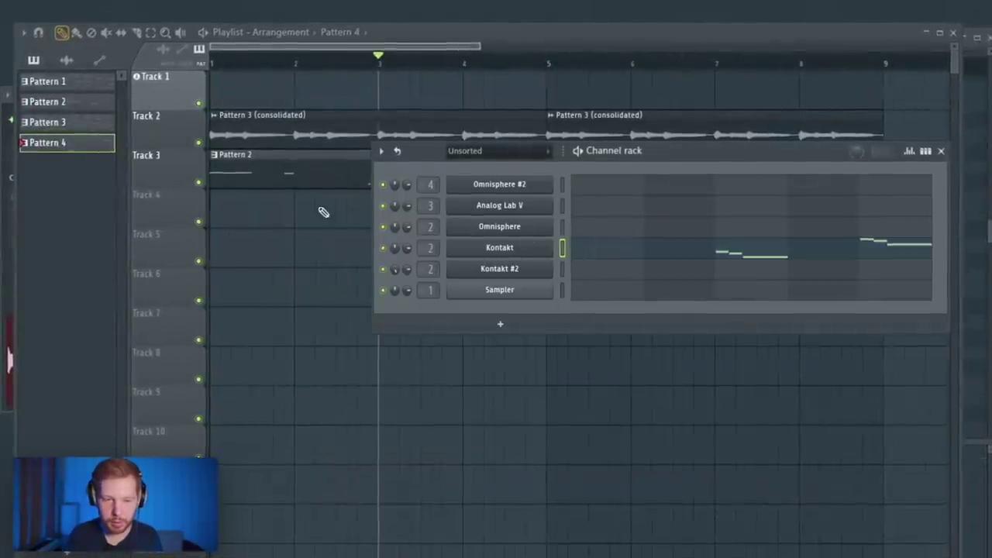
pyautogui.click(290, 211)
# Consolidate Pattern 4 to audio, position the clip at bar 9 on Track 4, and play it
pyautogui.scroll(-3, 372, 211)
pyautogui.moveTo(374, 211); pyautogui.dragTo(711, 231)
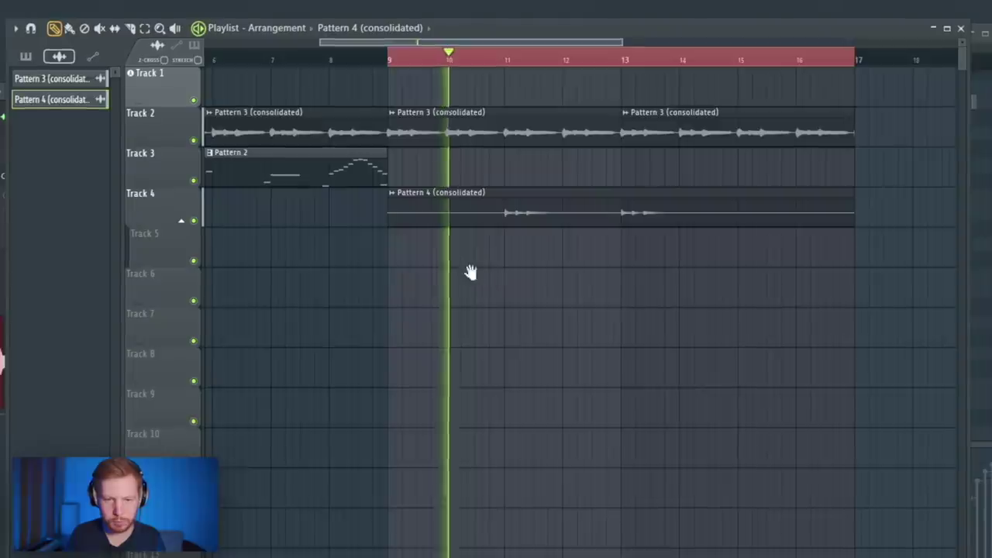
pyautogui.moveTo(470, 273); pyautogui.dragTo(545, 281)
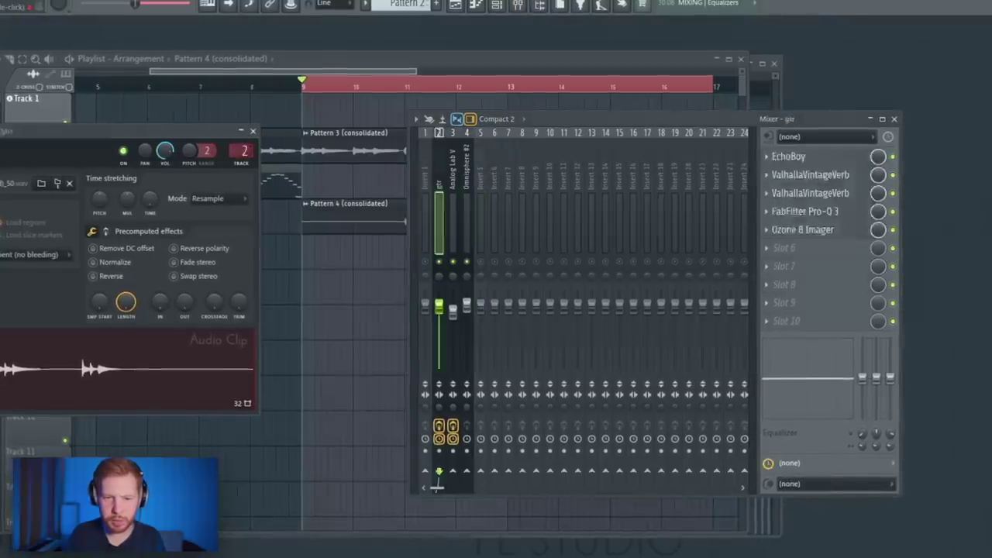
# Copy the gtr mixer track's state onto insert 5 for the Pattern 4 audio clip and rename the insert gtr 2
pyautogui.rightClick(439, 166)
pyautogui.moveTo(465, 196)
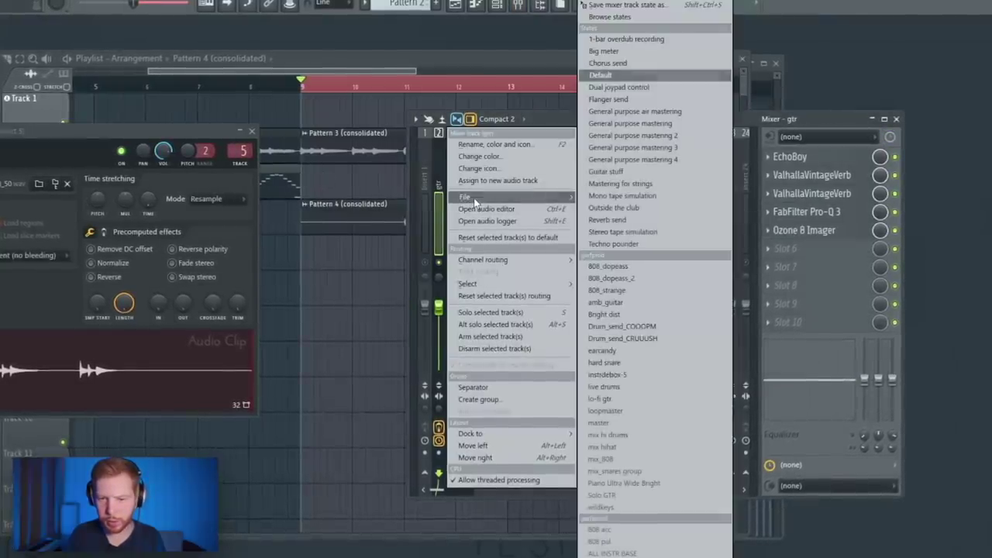
pyautogui.click(612, 15)
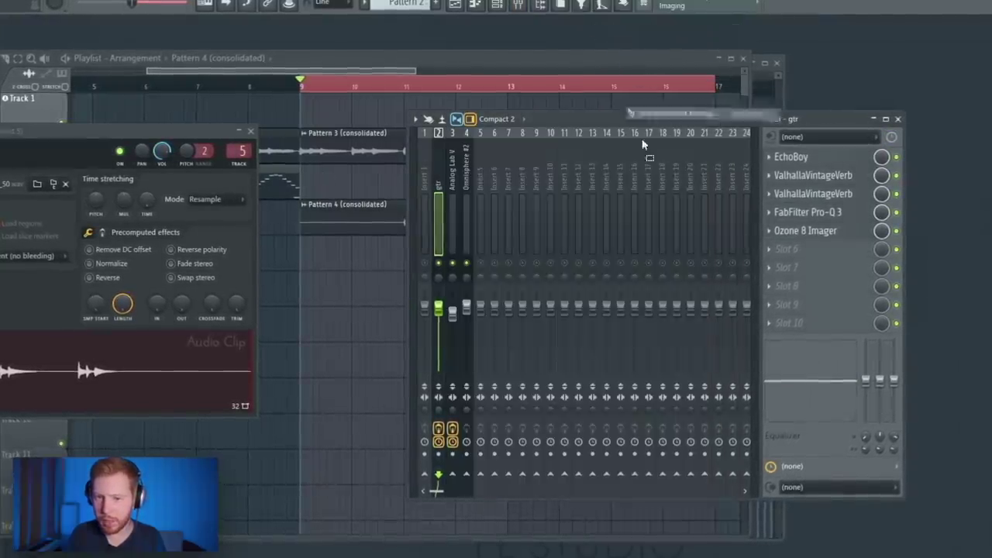
pyautogui.click(480, 170)
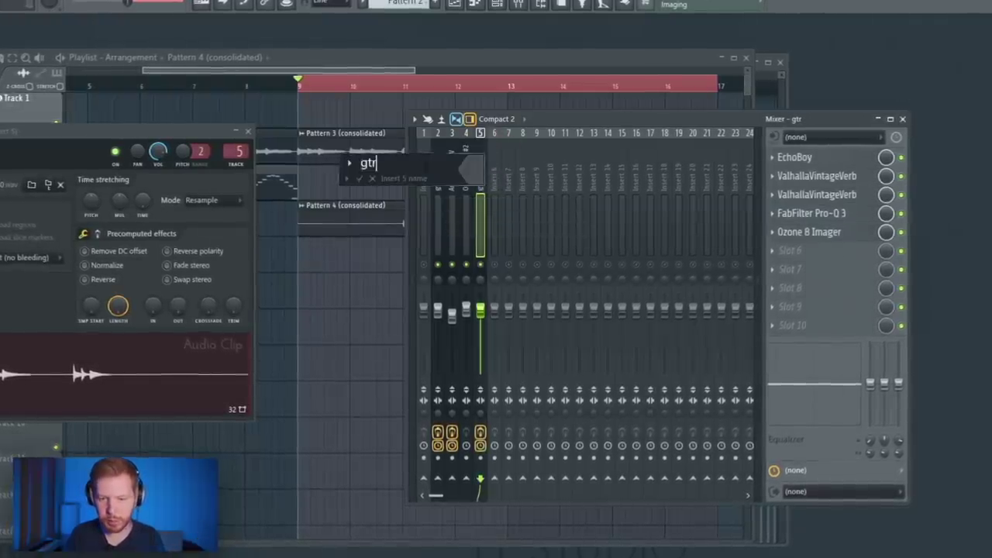
# Set the mix of the second ValhallaVintageVerb on gtr 2 to 39.6 % while checking both reverbs in playback
pyautogui.click(817, 176)
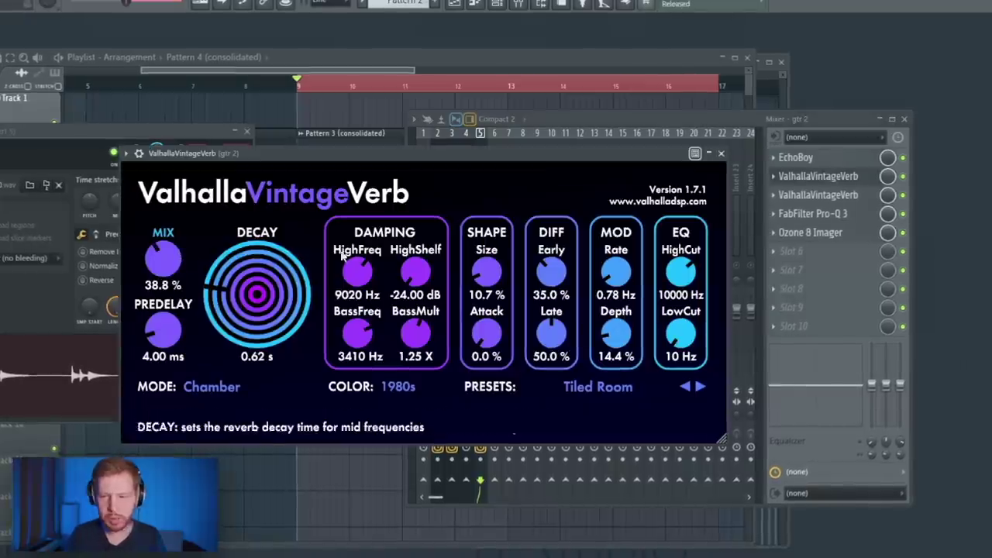
pyautogui.click(813, 195)
pyautogui.moveTo(219, 251); pyautogui.dragTo(219, 236)
pyautogui.press('space')
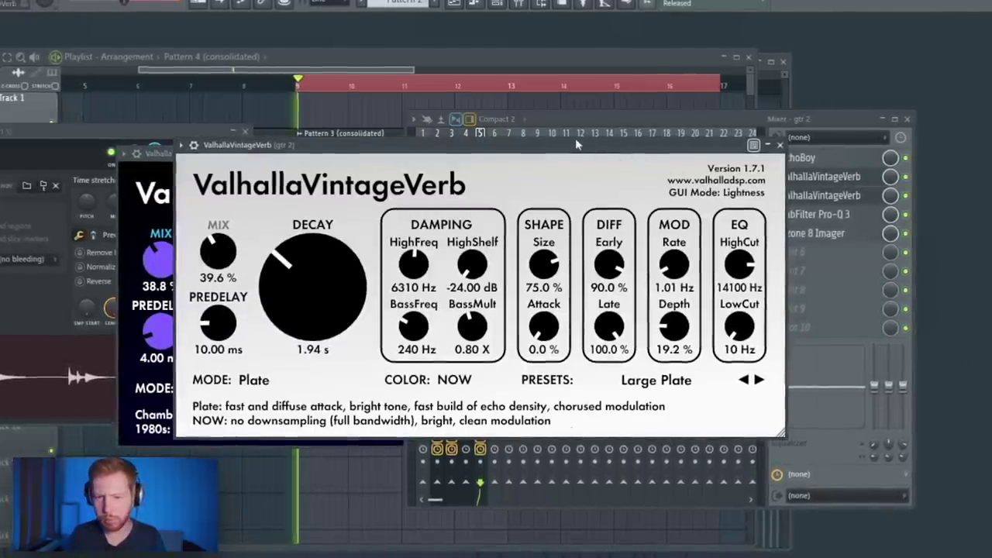
pyautogui.click(172, 237)
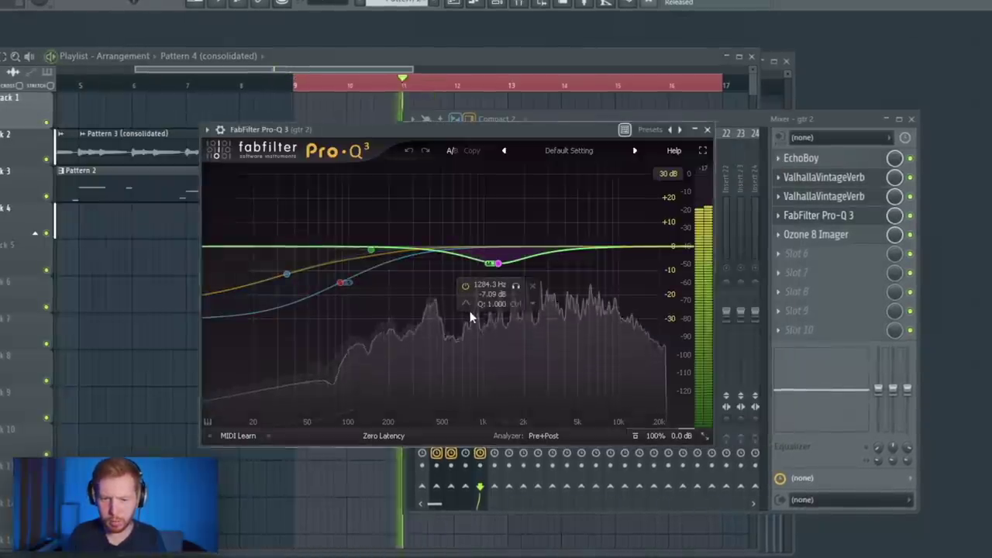
# In gtr 2's Pro-Q 3, lower the low-mid band slightly and add a bell cut of about 7 dB at 6312.5 Hz
pyautogui.click(341, 282)
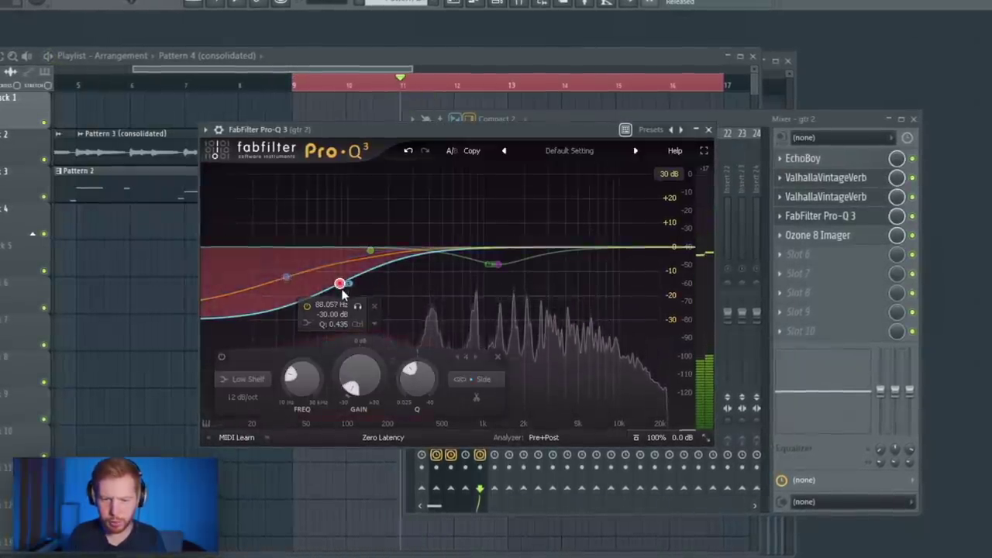
pyautogui.moveTo(370, 250); pyautogui.dragTo(371, 258)
pyautogui.moveTo(620, 249); pyautogui.dragTo(593, 267)
pyautogui.press('space')
pyautogui.press('space')
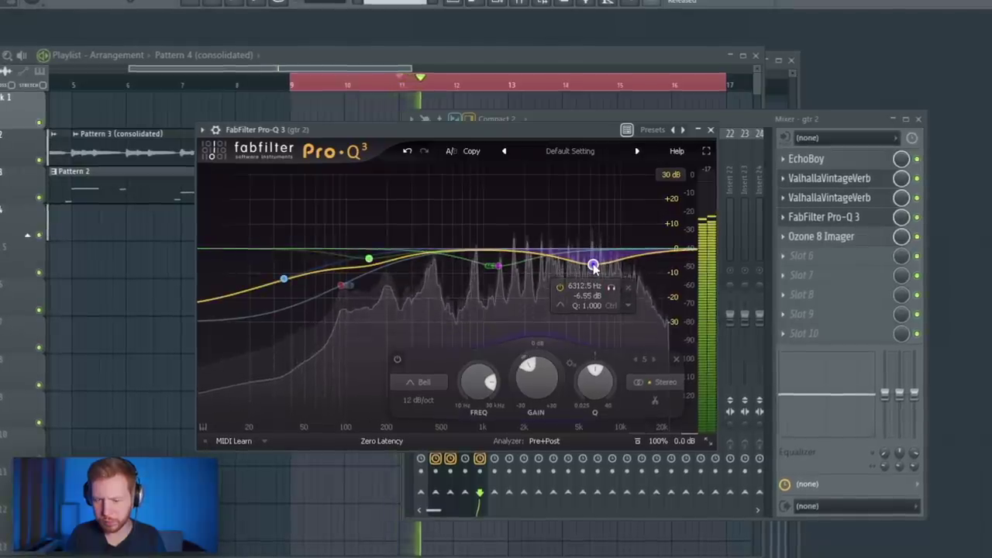
# Set the 6312.5 Hz bell's gain to -3.82 dB, play the guitar run, and close the equalizer
pyautogui.click(742, 272)
pyautogui.press('space')
pyautogui.click(393, 157)
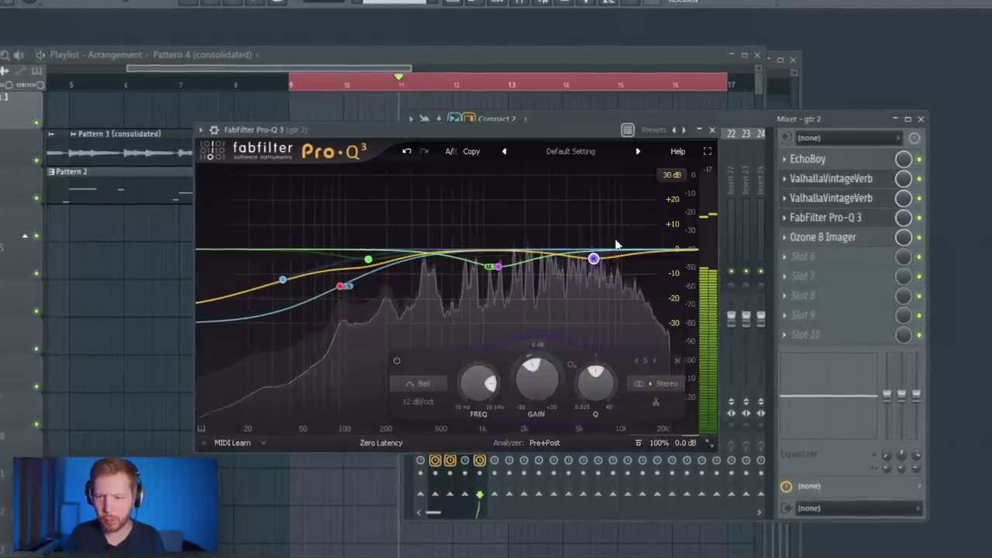
pyautogui.press('space')
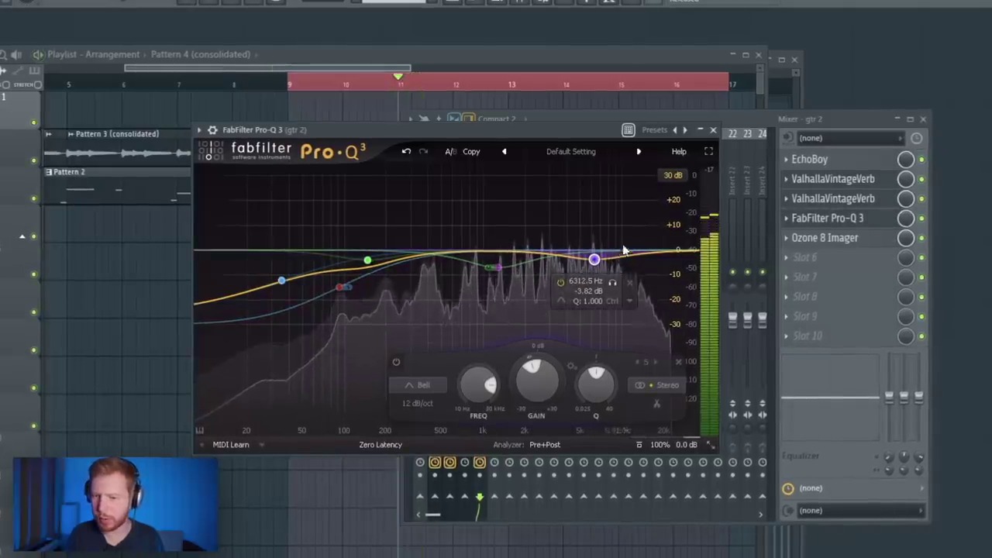
pyautogui.click(714, 130)
# Select bars 1 to 9 in the playlist, open Kontakt's empty piano roll in Pattern 2, and play the loop
pyautogui.moveTo(289, 234); pyautogui.dragTo(492, 172)
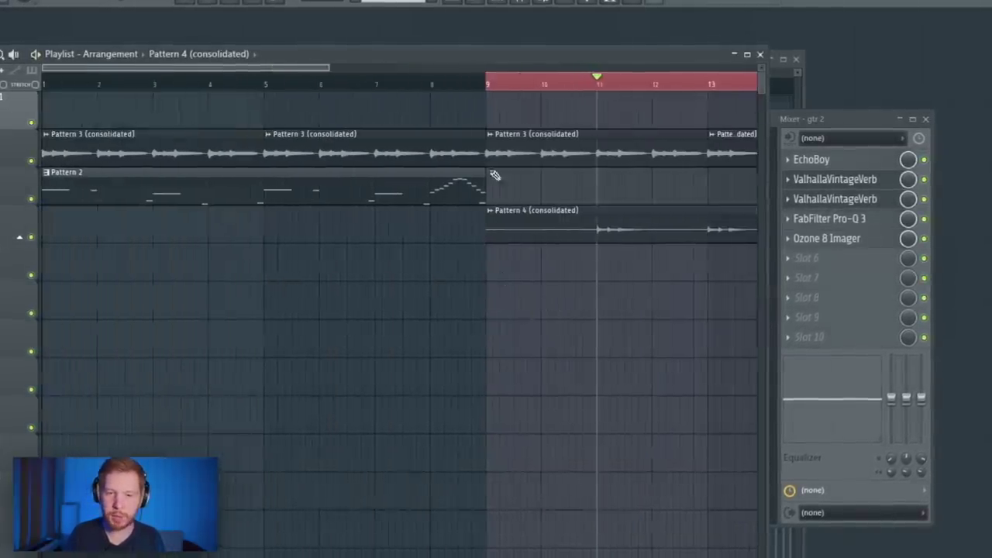
pyautogui.hotkey('ctrl', 'a')
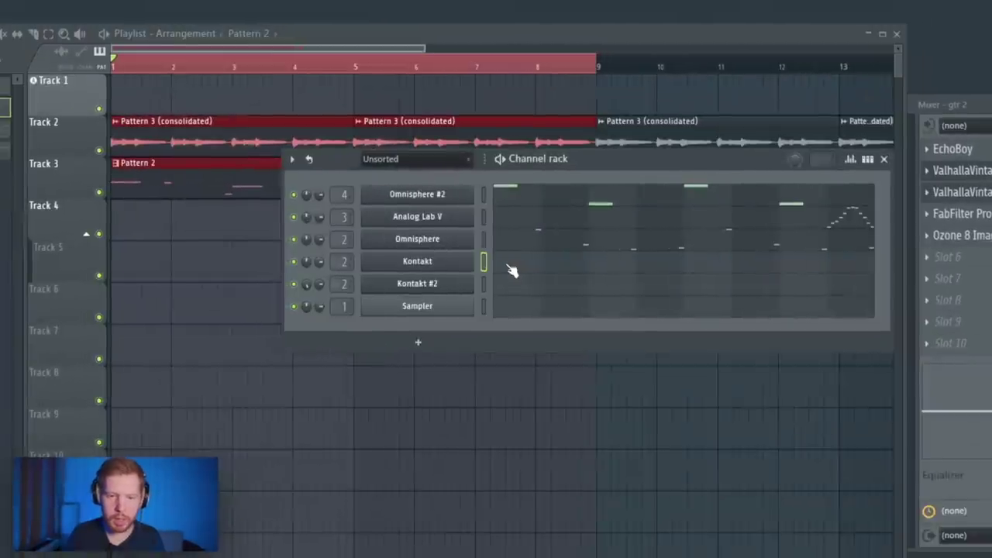
pyautogui.click(510, 267)
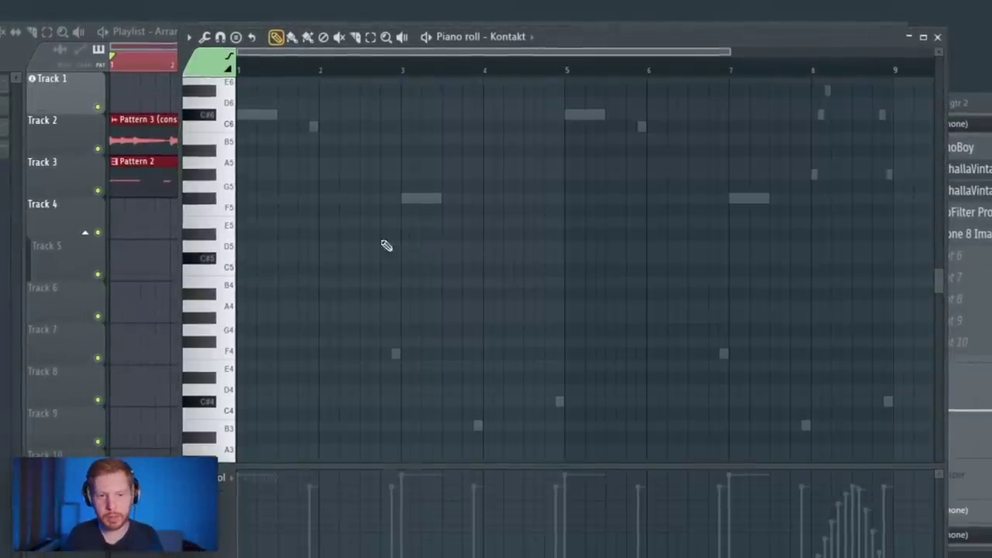
pyautogui.scroll(1, 434, 259)
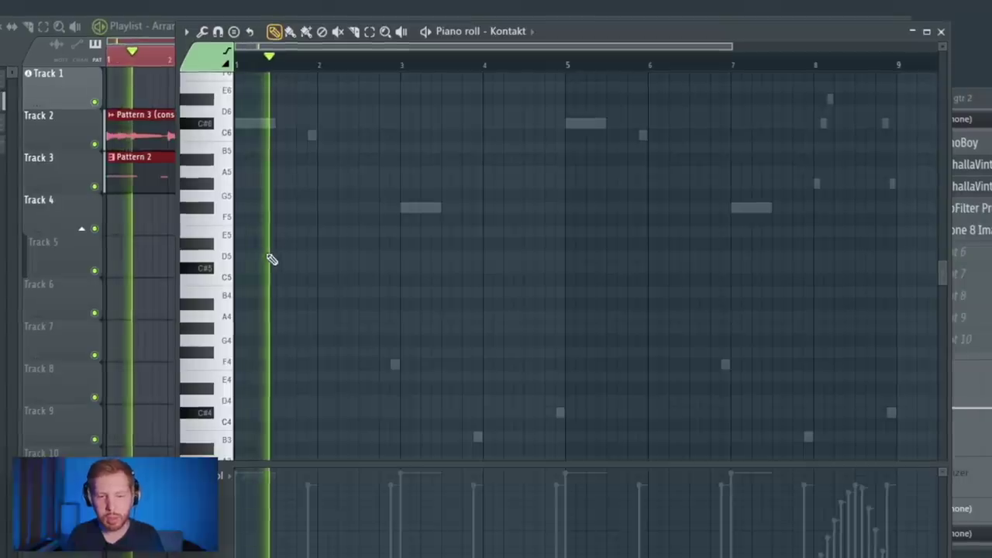
pyautogui.press('space')
pyautogui.scroll(3, 290, 269)
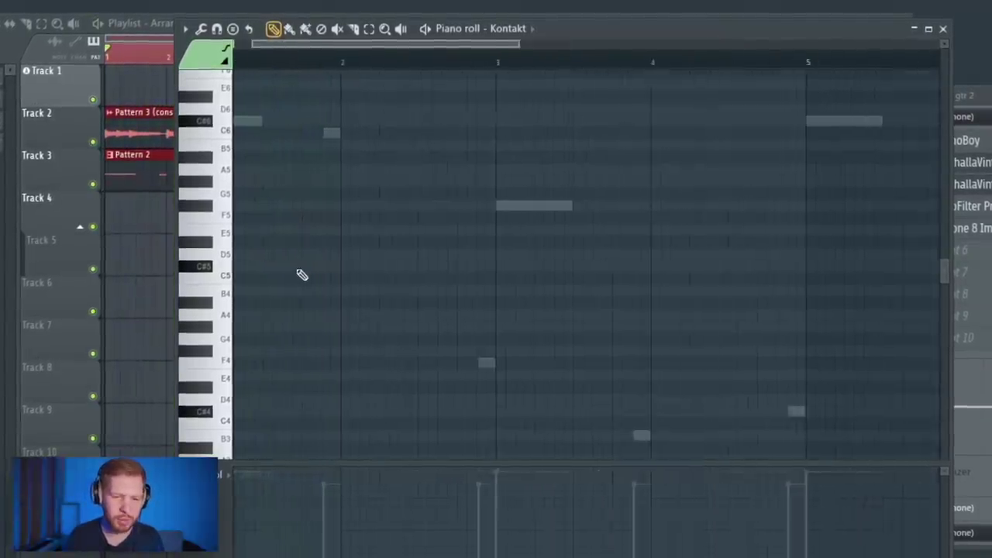
# Write three consecutive G#5 notes in bar 1 of Kontakt's piano roll, checking their timing in playback
pyautogui.click(295, 334)
pyautogui.press('space')
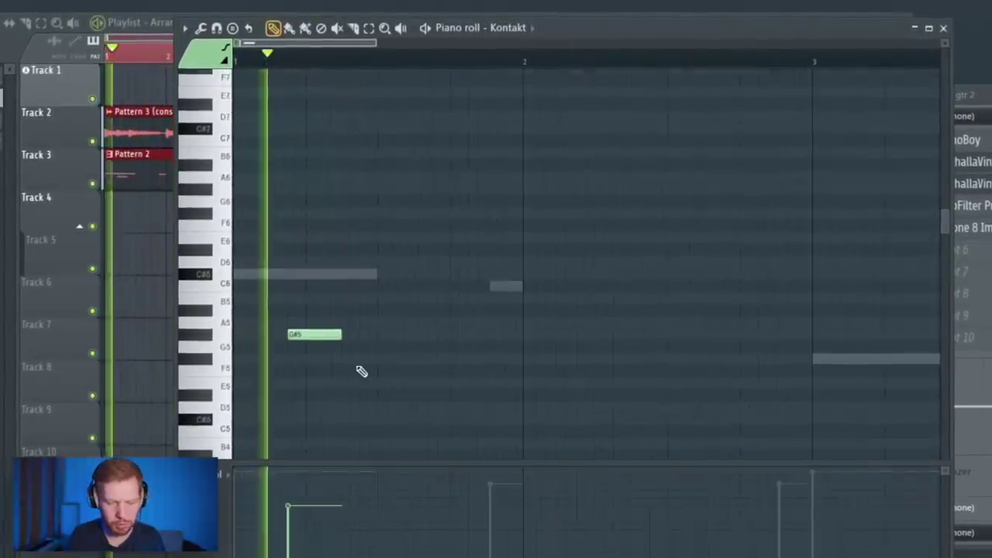
pyautogui.press('space')
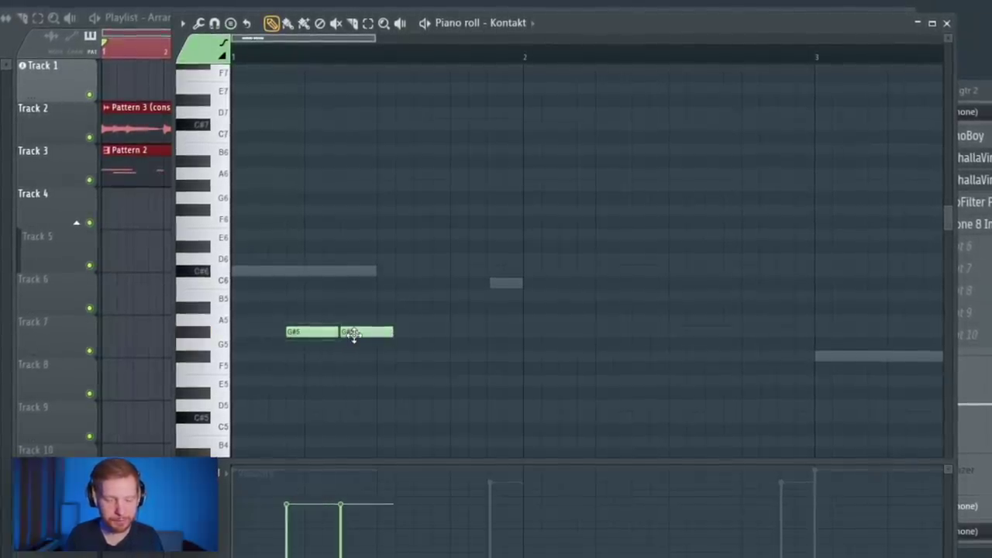
pyautogui.press('space')
pyautogui.press('space')
pyautogui.click(419, 331)
pyautogui.press('space')
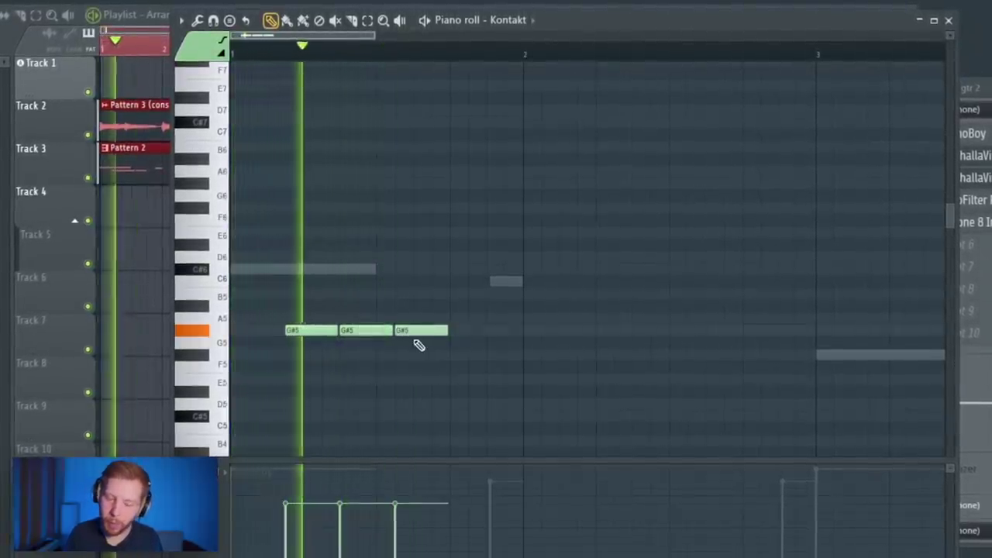
pyautogui.press('space')
# Continue the melody with F#5, F#5, G#5, F#5 and C#5 through bar 2, lengthening notes to close the gaps
pyautogui.click(504, 355)
pyautogui.press('space')
pyautogui.click(538, 356)
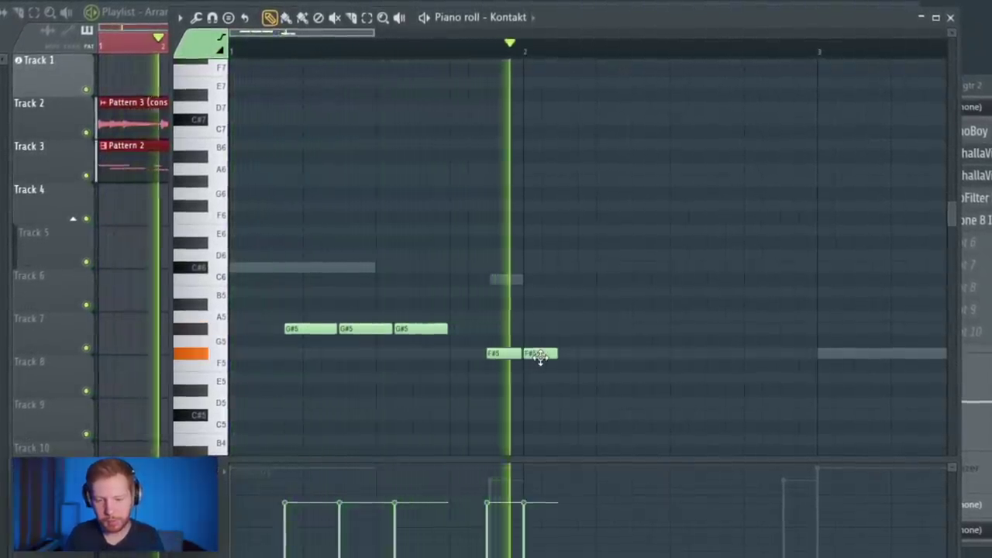
pyautogui.press('space')
pyautogui.moveTo(671, 389); pyautogui.dragTo(714, 419)
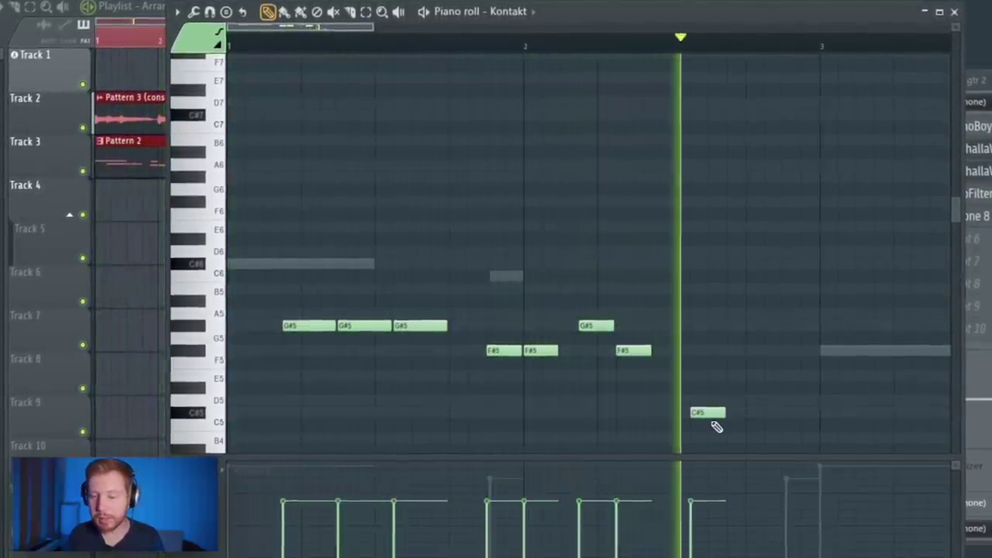
pyautogui.press('space')
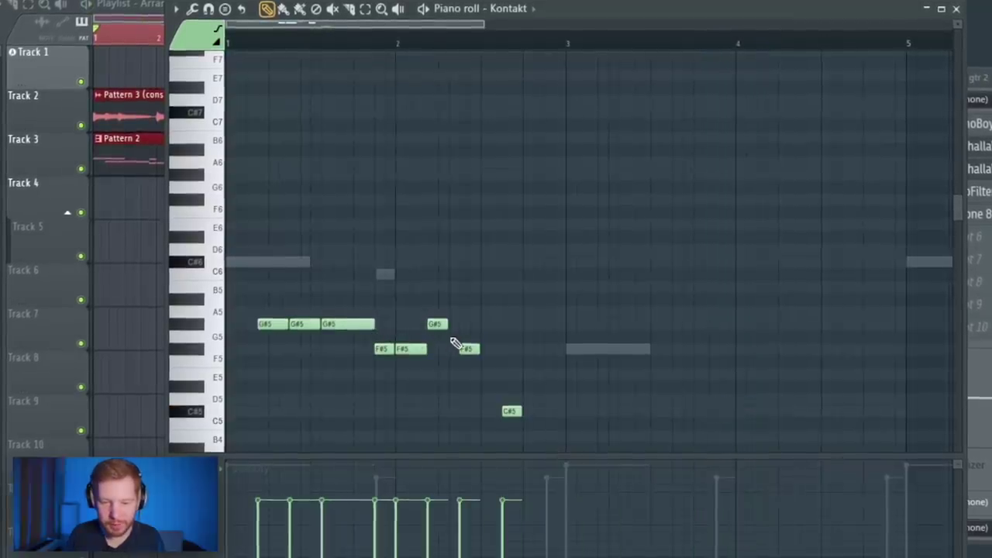
pyautogui.press('space')
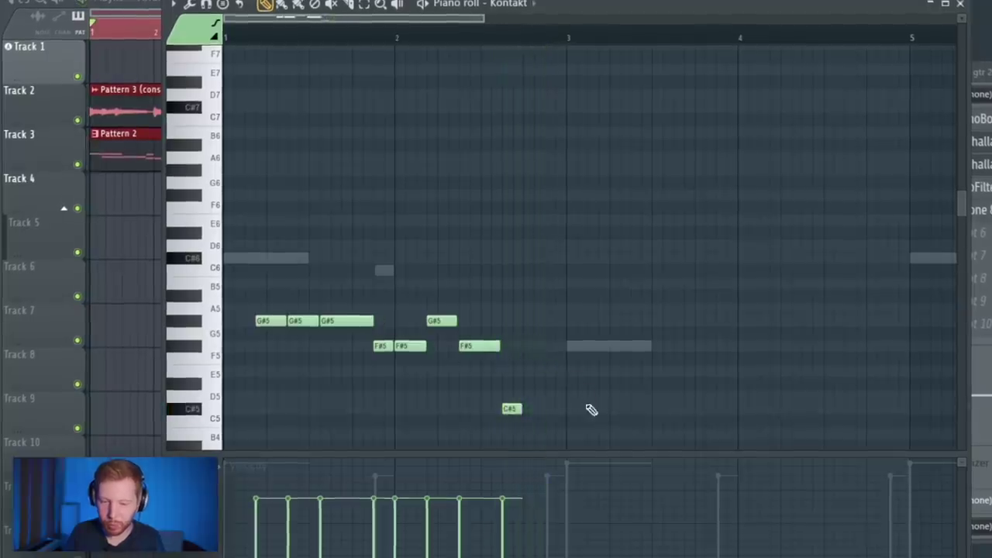
# Place three C#5 notes in bar 3 and repeat the F#5, F#5, G#5, F#5, C#5 figure after them
pyautogui.moveTo(591, 409); pyautogui.dragTo(504, 375)
pyautogui.moveTo(359, 378); pyautogui.dragTo(441, 372)
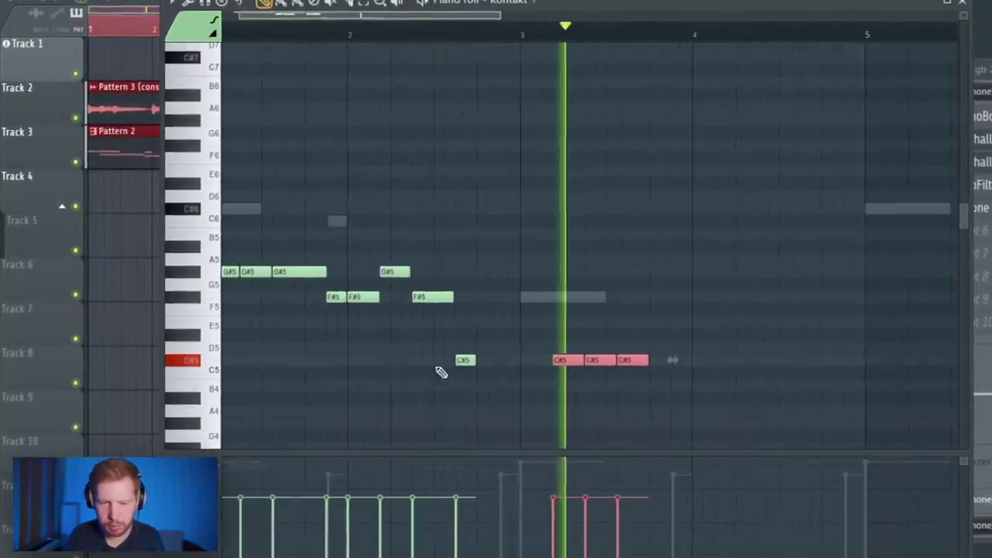
pyautogui.moveTo(335, 242); pyautogui.dragTo(490, 389)
pyautogui.press('space')
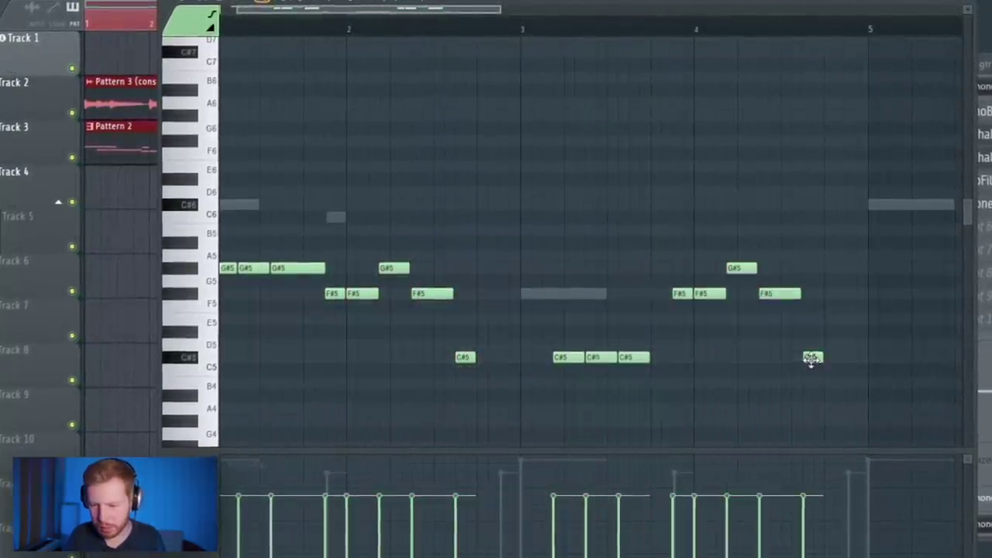
# Raise the melody's last note to D#5, extend the phrase-ending C#5 and D#5 notes, and play the melody
pyautogui.moveTo(812, 324); pyautogui.dragTo(811, 332)
pyautogui.press('space')
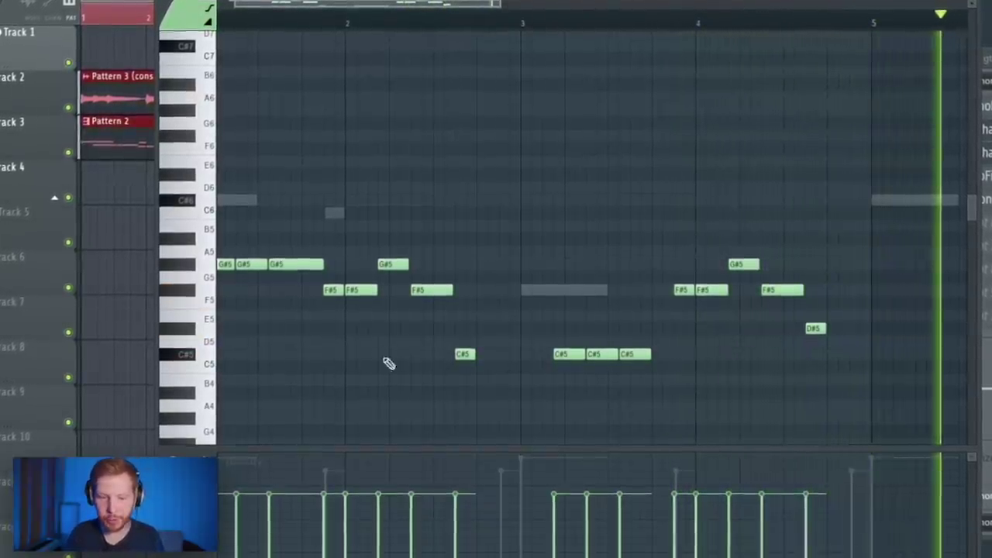
pyautogui.press('space')
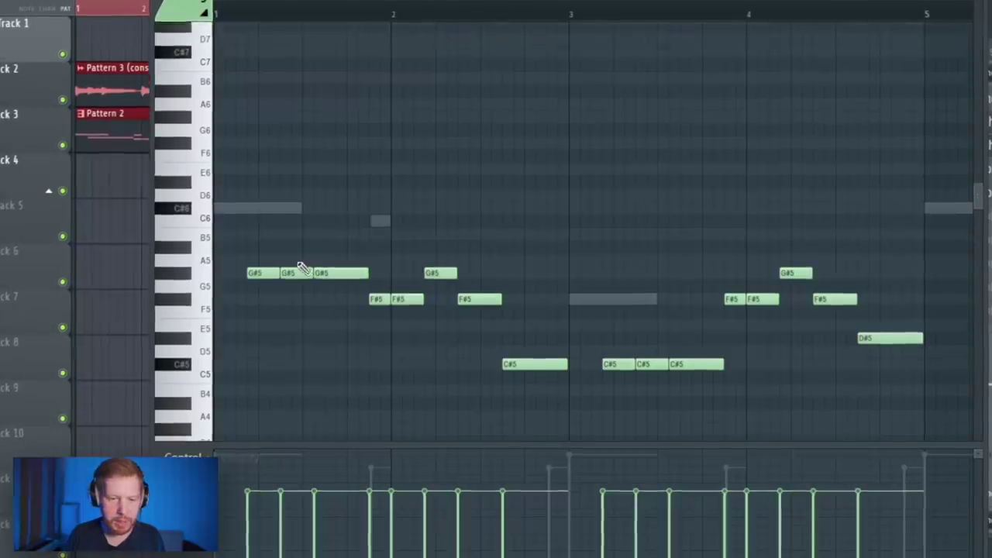
# Vary the velocities of the melody notes in both halves of the four-bar phrase so they play more naturally
pyautogui.moveTo(258, 203); pyautogui.dragTo(581, 434)
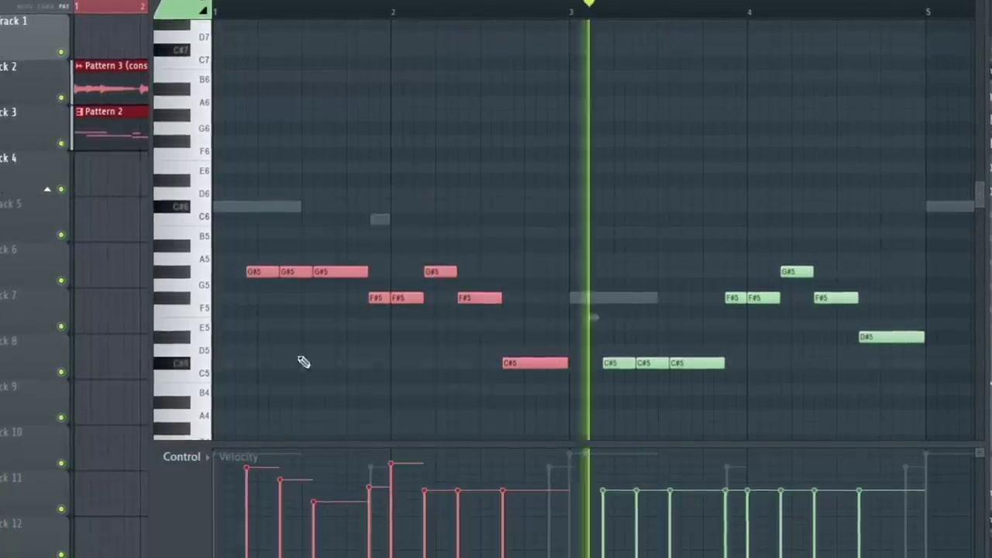
pyautogui.moveTo(424, 472); pyautogui.dragTo(502, 501)
pyautogui.moveTo(613, 199)
pyautogui.mouseDown()
pyautogui.moveTo(861, 462)
pyautogui.moveTo(892, 463)
pyautogui.mouseUp()
pyautogui.moveTo(604, 455)
pyautogui.mouseDown()
pyautogui.moveTo(749, 465)
pyautogui.moveTo(862, 490)
pyautogui.mouseUp()
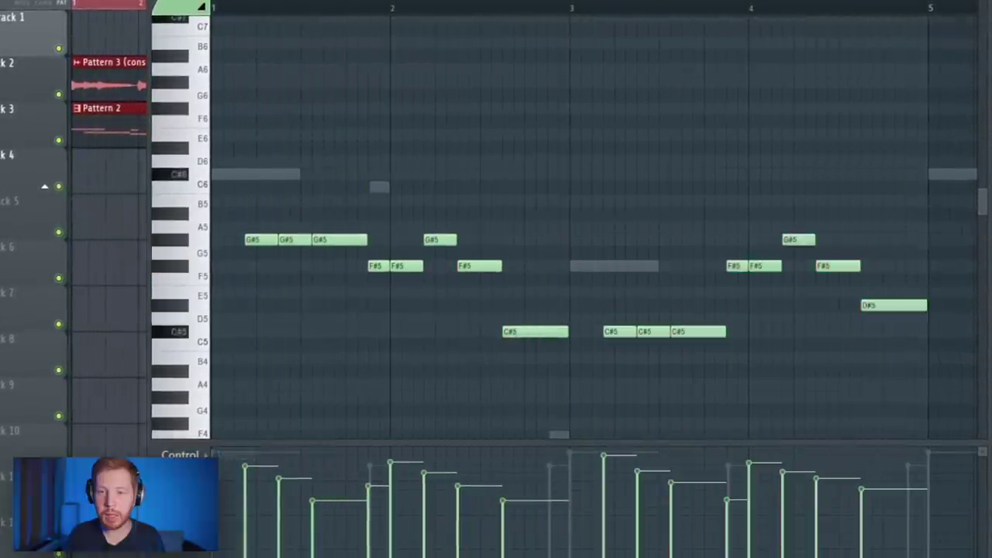
# Route the Pattern 5 (consolidated) audio clip to the gtr 2 mixer track and delete the muted Pattern 5 note clip from the playlist
pyautogui.press('F6')
pyautogui.press('F5')
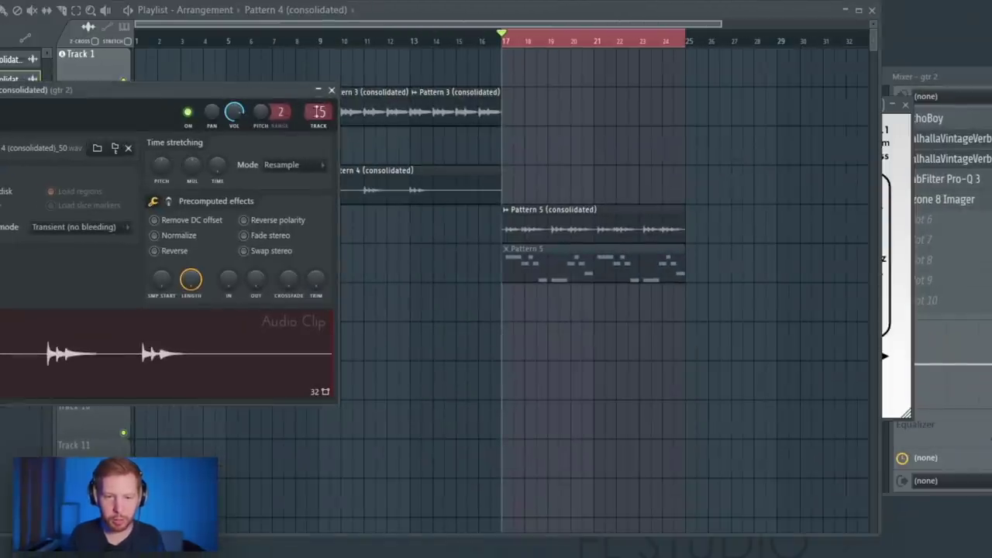
pyautogui.doubleClick(558, 227)
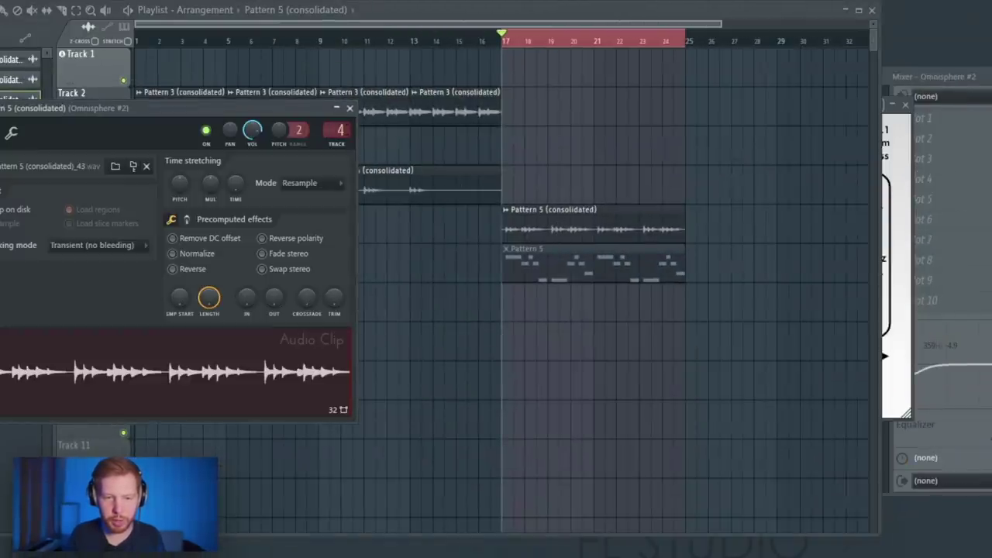
pyautogui.click(613, 217)
pyautogui.rightClick(610, 268)
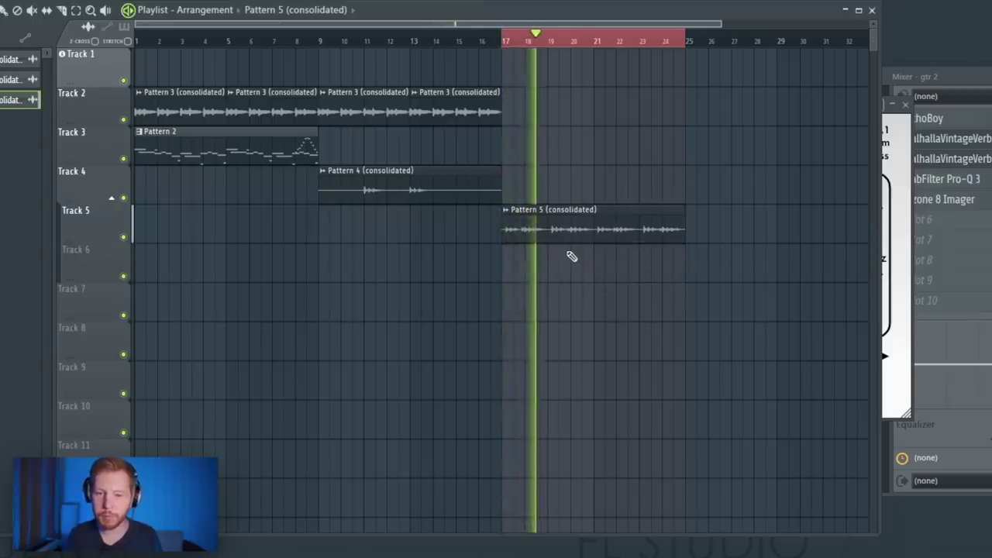
# Copy two Pattern 3 audio clips to bar 17 on Track 2 and the Pattern 4 audio clip to bar 1 on Track 4
pyautogui.moveTo(393, 112); pyautogui.dragTo(518, 116)
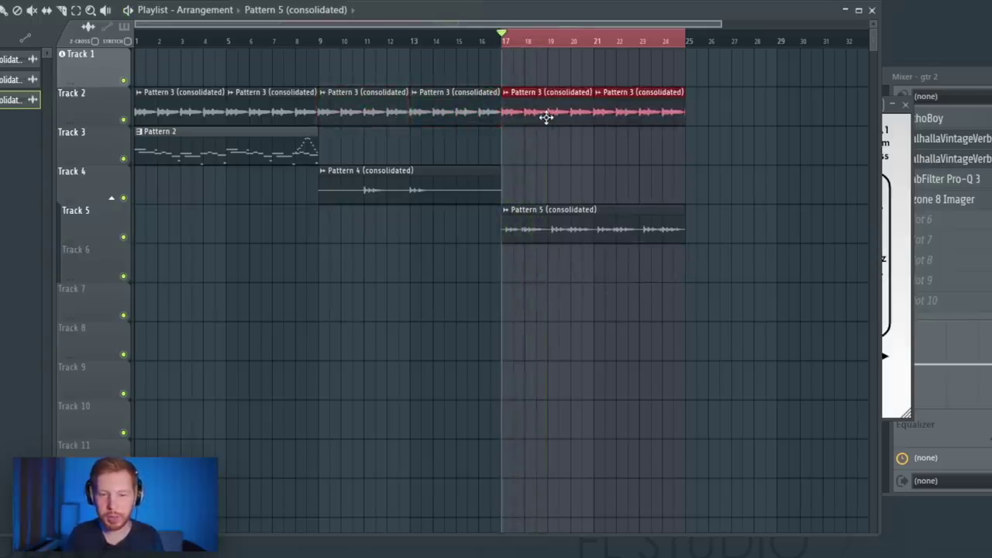
pyautogui.press('space')
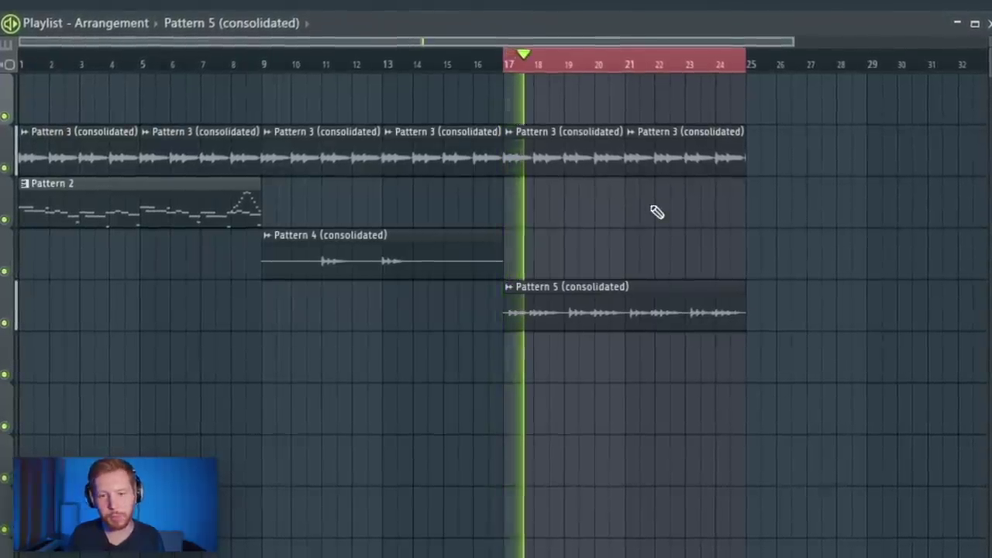
pyautogui.press('F9')
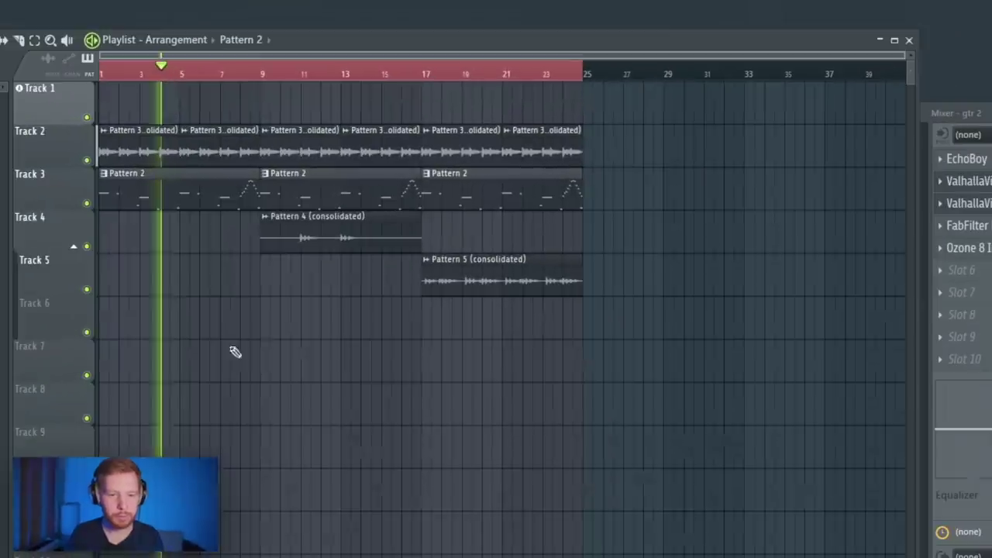
pyautogui.keyDown('shift'); pyautogui.moveTo(339, 231); pyautogui.dragTo(178, 234); pyautogui.keyUp('shift')
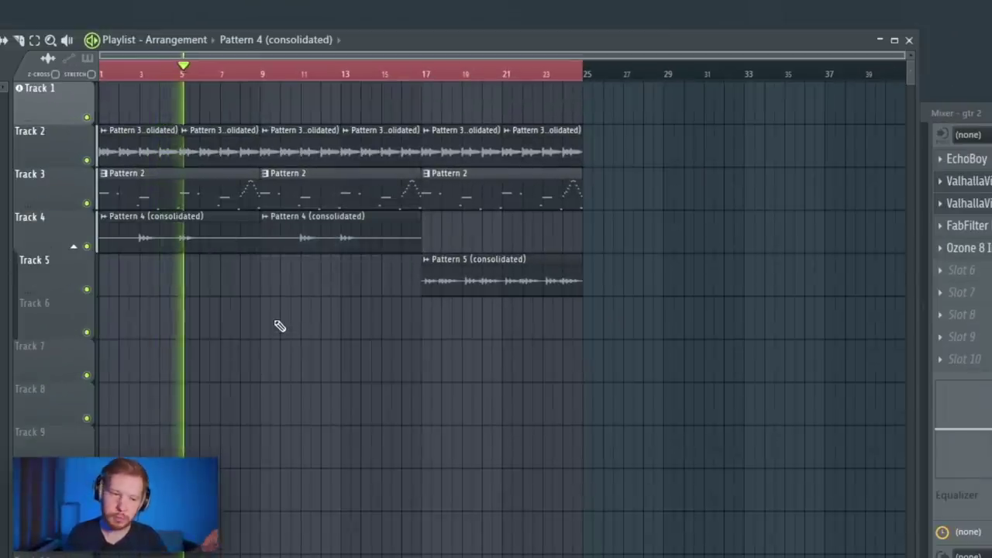
pyautogui.rightClick(60, 268)
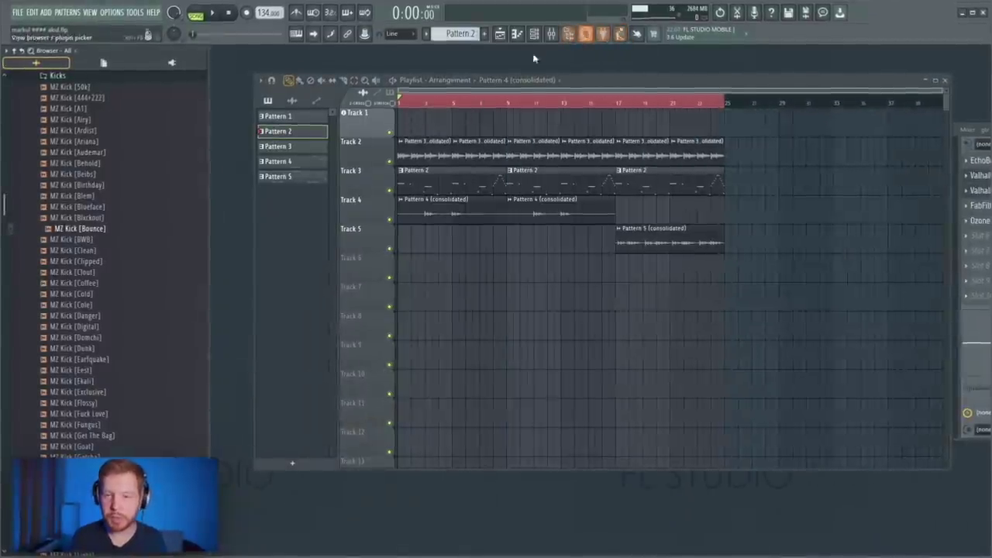
# Add drum samples from the browser to the channel rack, including MZ 808 [Amari], MZ Clap [Highest], MZ Snare [Bando] and the pbs - hard kick
pyautogui.scroll(5, 106, 258)
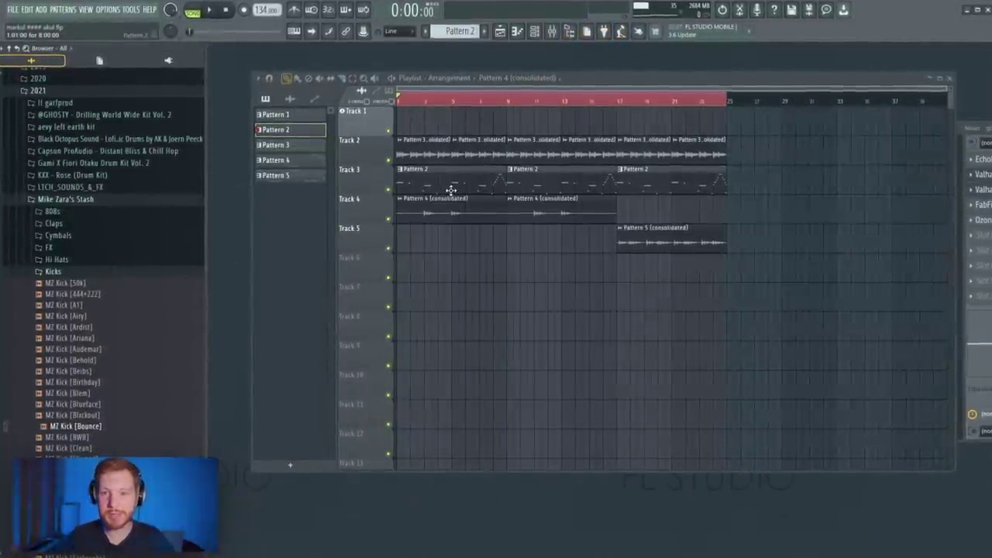
pyautogui.click(537, 31)
pyautogui.moveTo(78, 103); pyautogui.dragTo(609, 285)
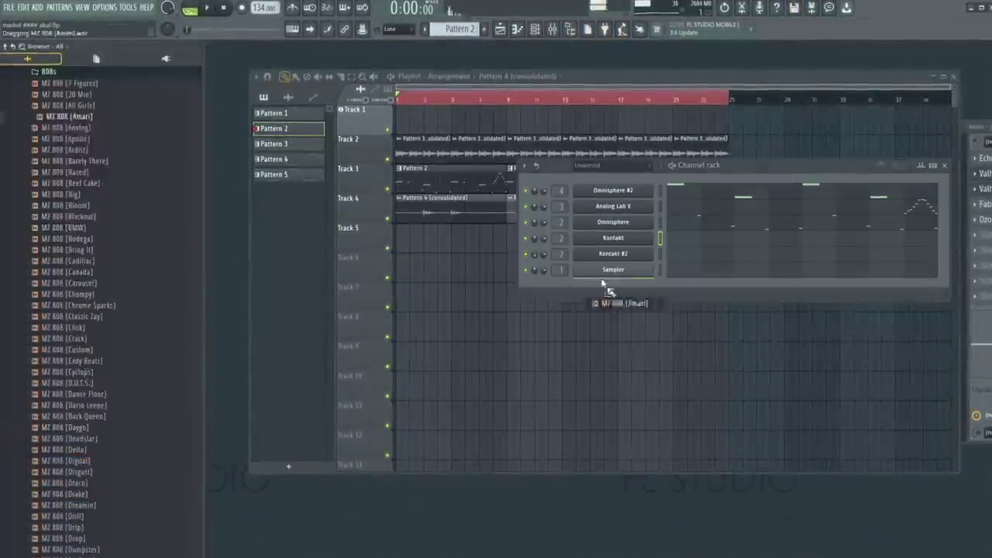
pyautogui.click(91, 319)
pyautogui.moveTo(89, 106); pyautogui.dragTo(93, 109)
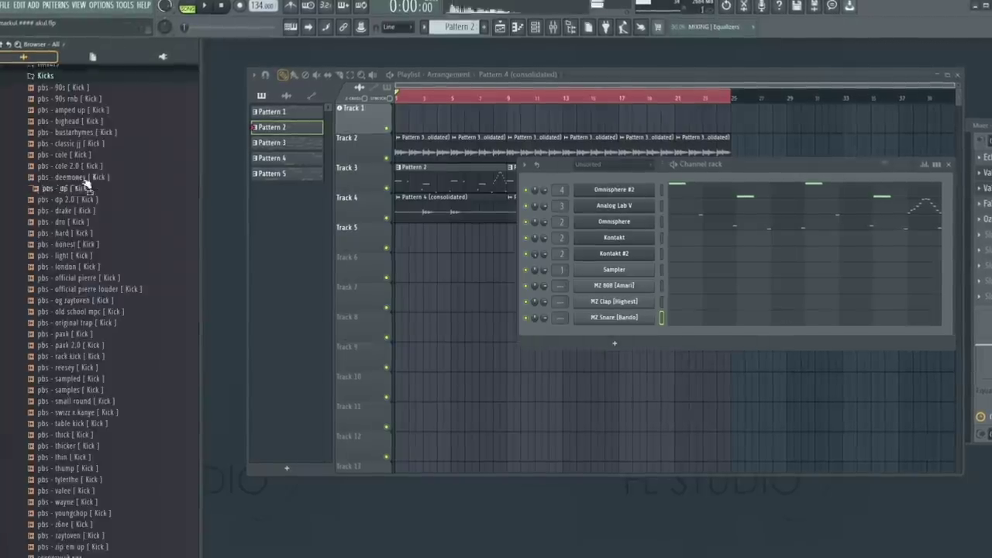
pyautogui.scroll(-5, 67, 349)
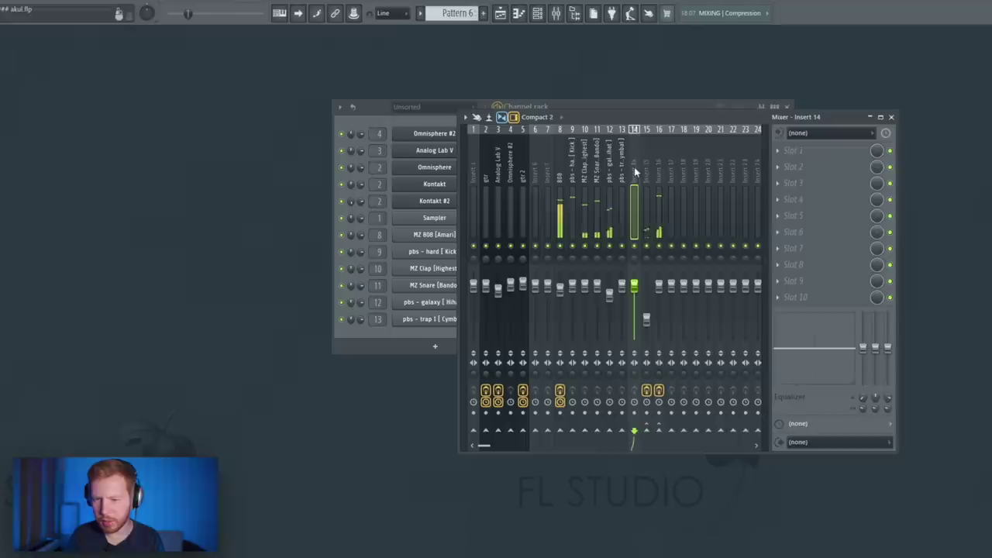
# Examine the ValhallaVintageVerb on insert 15, the FabFilter Saturn 2 on insert 16, and the 808 track's Little Radiator and Saturn 2 settings
pyautogui.click(814, 199)
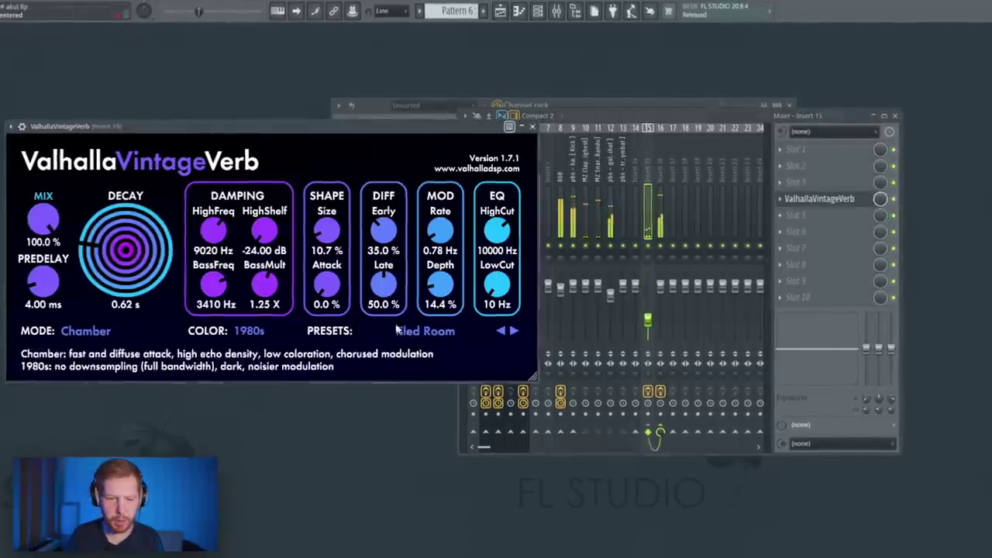
pyautogui.click(533, 127)
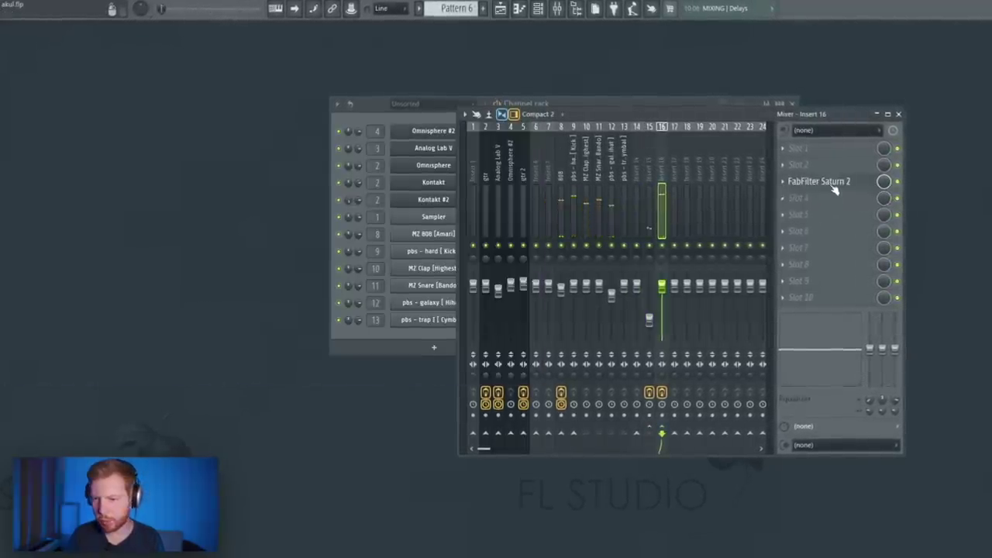
pyautogui.click(833, 186)
pyautogui.click(599, 153)
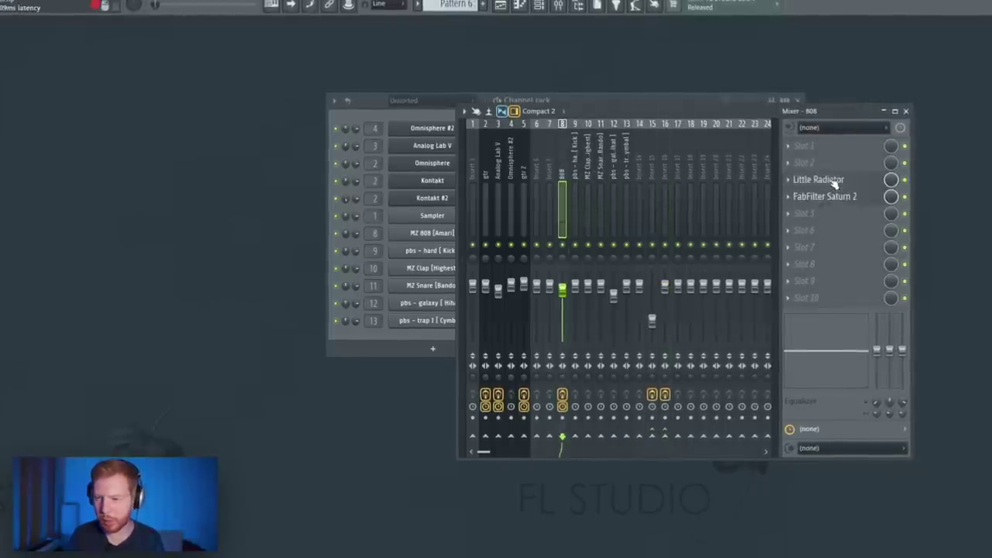
pyautogui.click(835, 181)
pyautogui.click(840, 198)
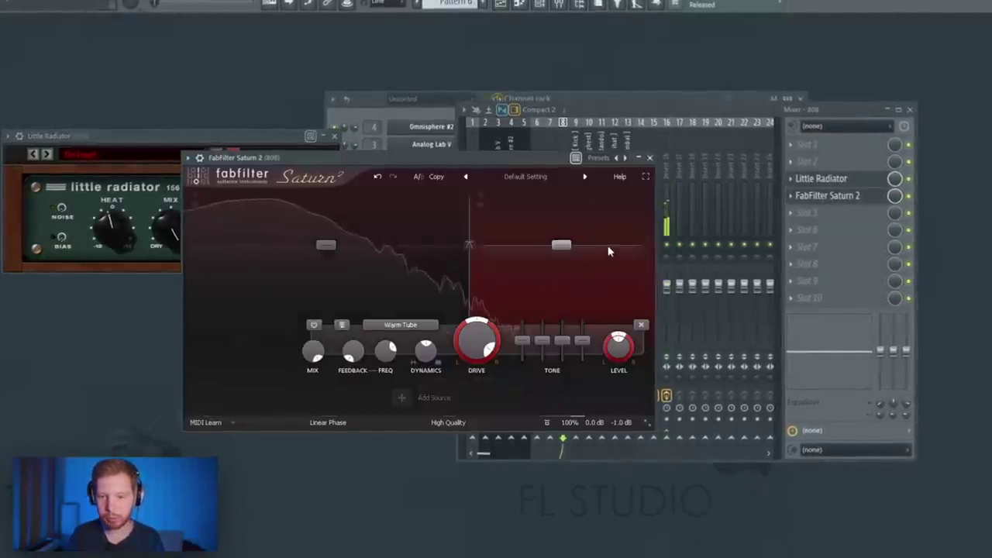